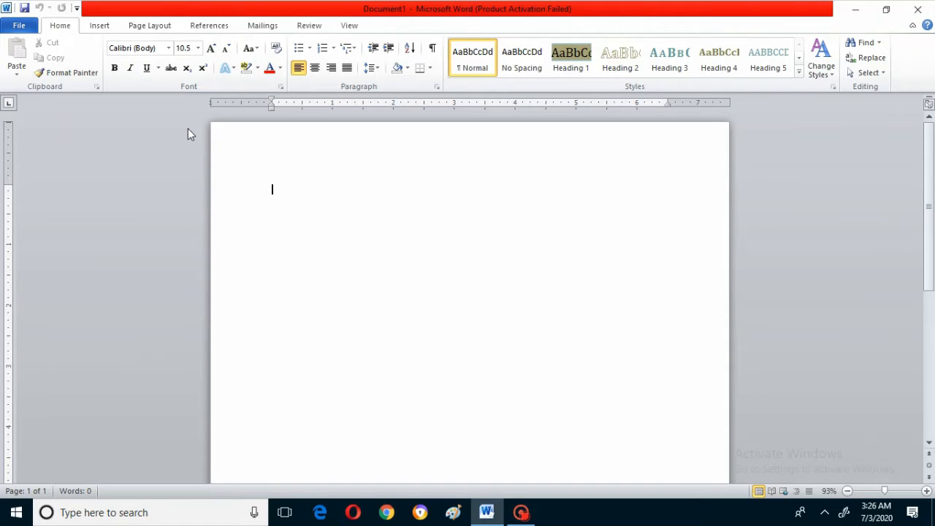
# - Apply the built-in Clarity theme to the blank document
pyautogui.click(159, 30)
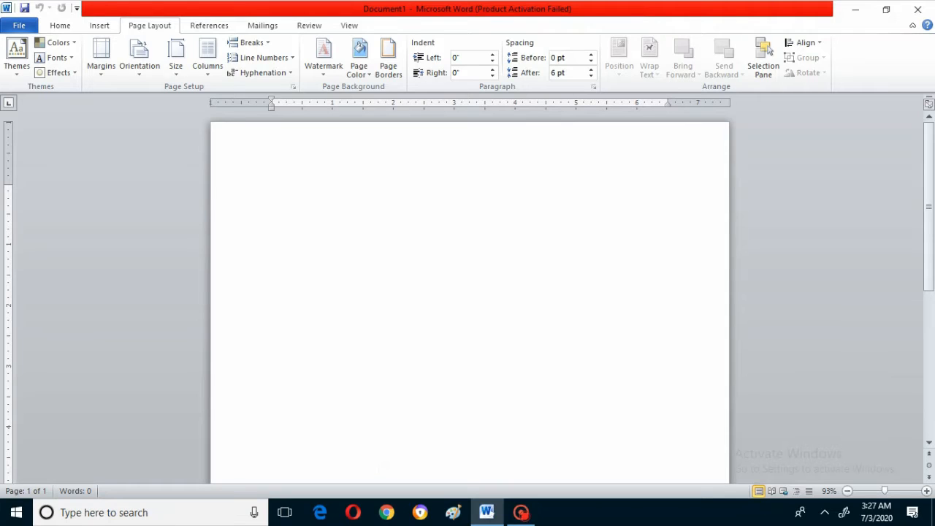
pyautogui.click(17, 65)
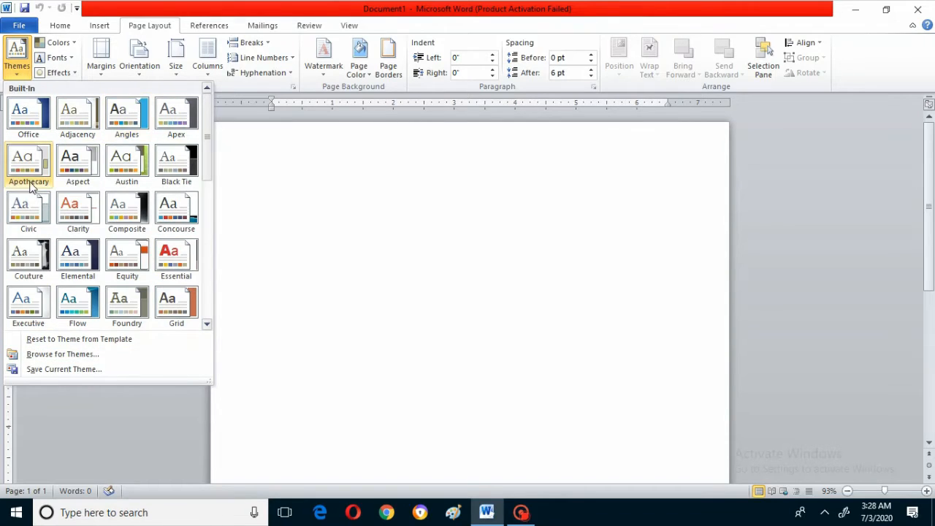
pyautogui.click(76, 210)
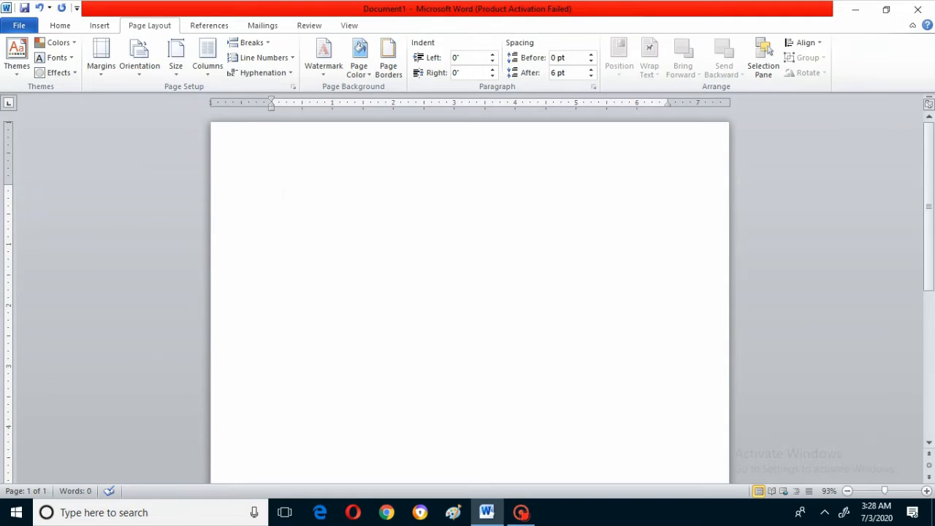
# - Enter five lines of sample text: Lkmbfgmklnfgnklmfklnfm, Jkghnrgjkhnrklr, Mklmbhdklgmklml;k, \mklhbdknmdkl;mhbdf;l and Lmklfmbnl;dl;kdlam
pyautogui.write('lkmbfgmklnfgnklmfklnfm')
pyautogui.press('Return')
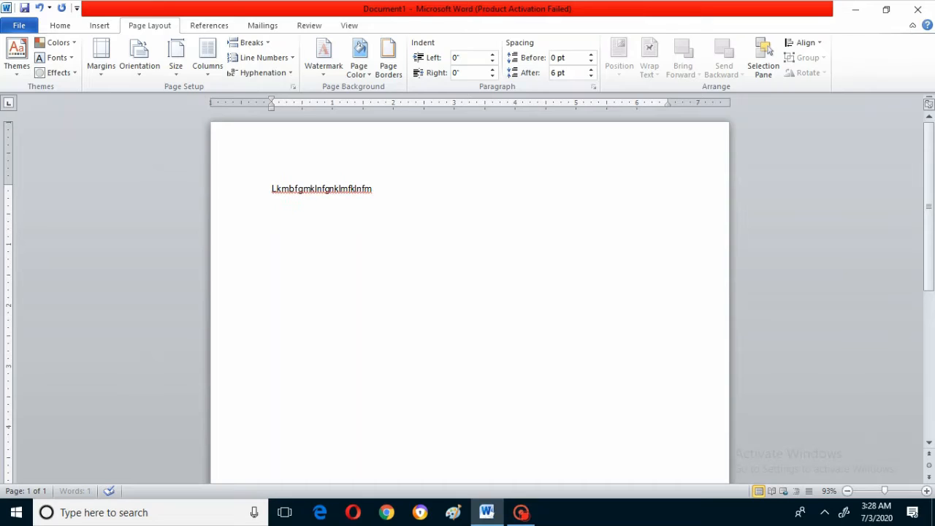
pyautogui.write('jkghnrgjkhnrklr')
pyautogui.press('Return')
pyautogui.write('gmkml;k')
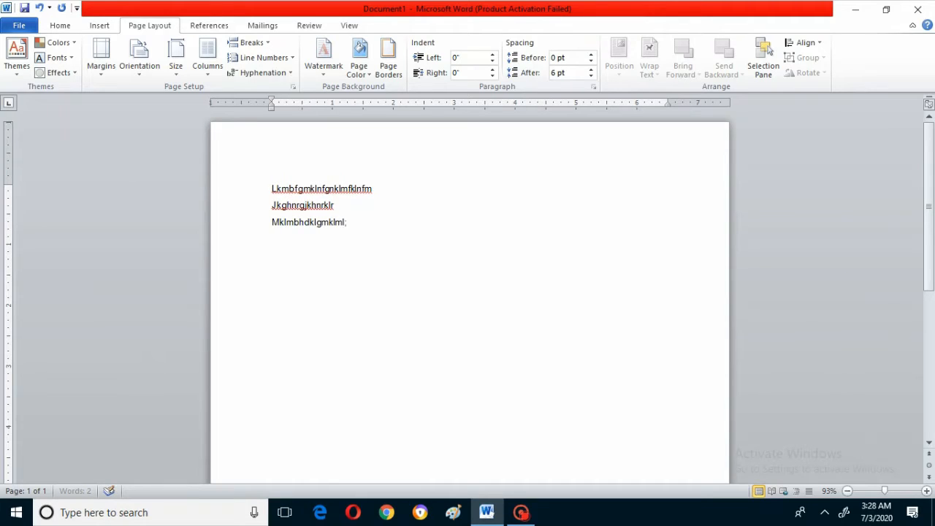
pyautogui.press('Return')
pyautogui.write('\\mklhbdknmdkl;mhbdf;l')
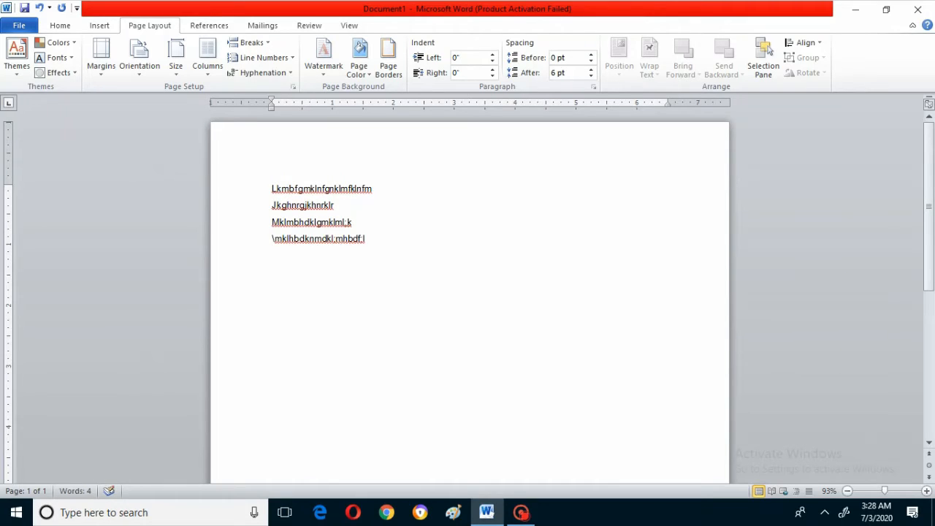
pyautogui.press('Return')
pyautogui.write('lmklfmbnl;dl;kdlam')
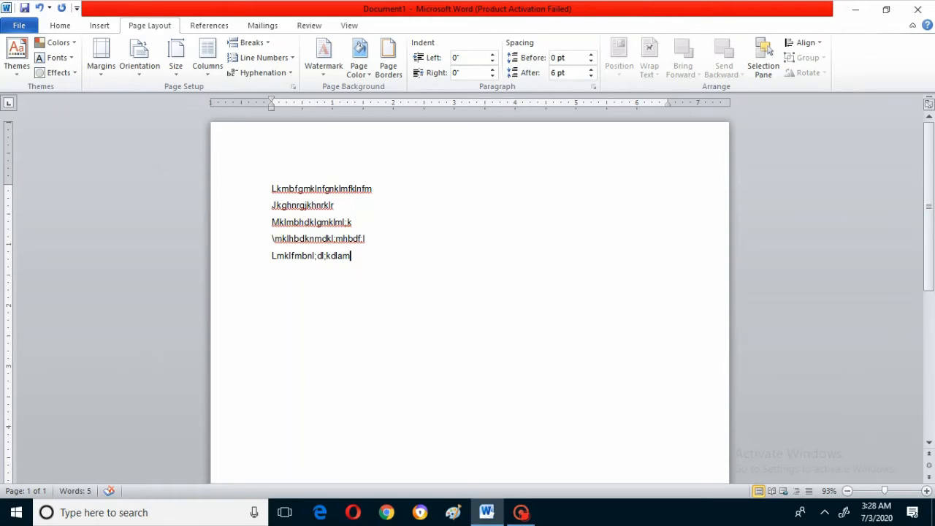
# - Select all five lines of text and apply the built-in Composite theme to the document
pyautogui.moveTo(272, 189); pyautogui.dragTo(241, 262)
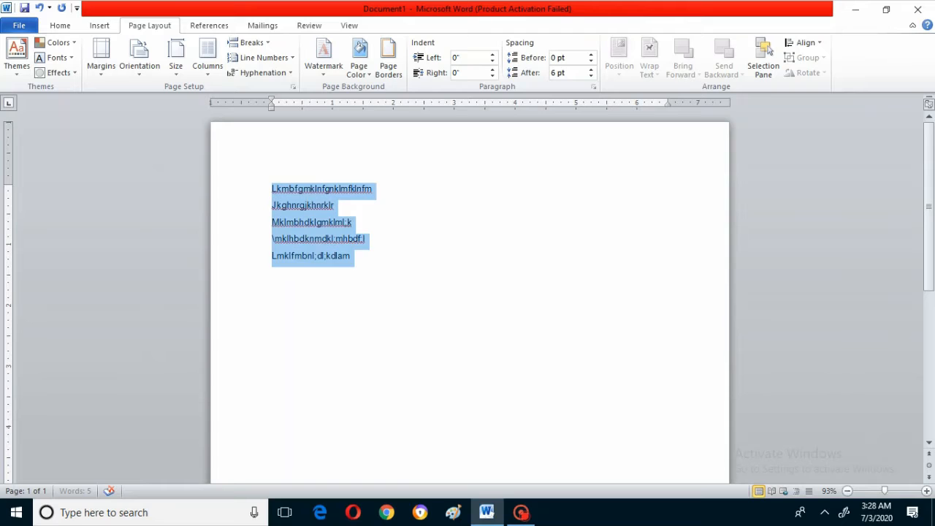
pyautogui.click(17, 65)
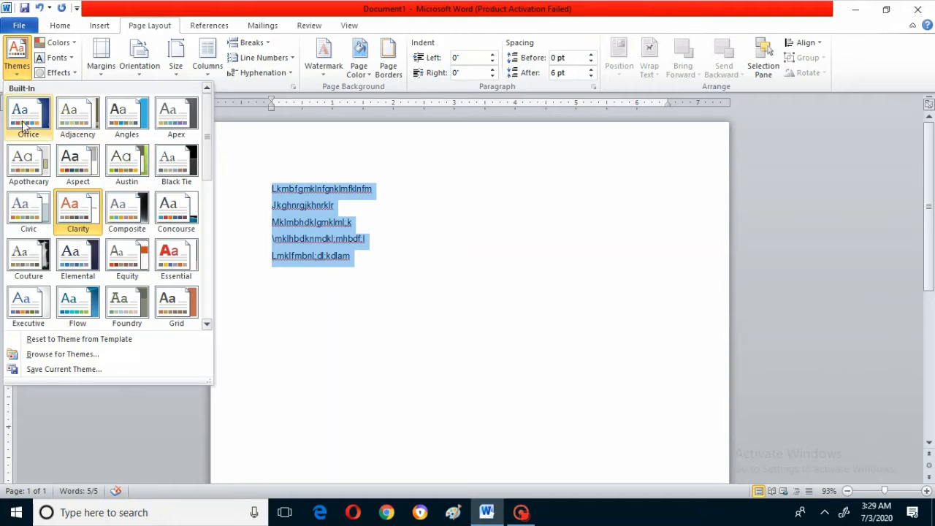
pyautogui.click(120, 209)
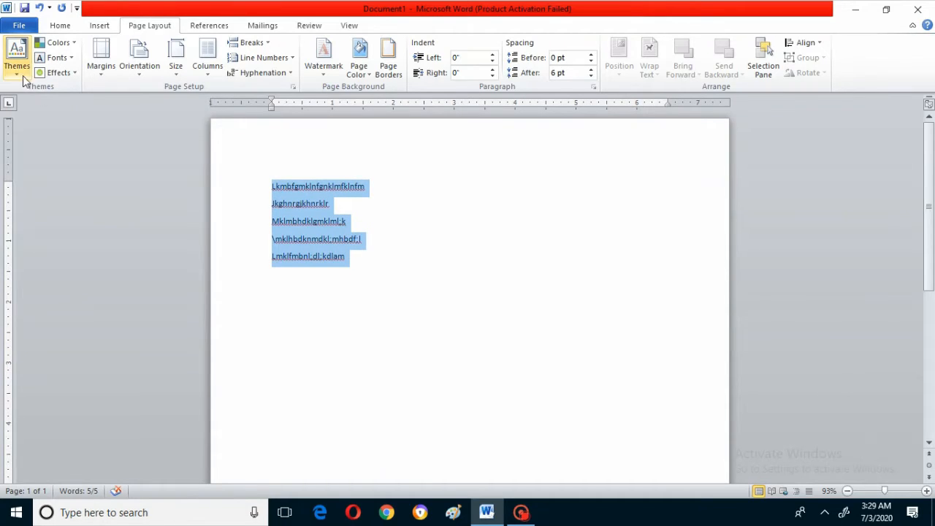
pyautogui.click(16, 69)
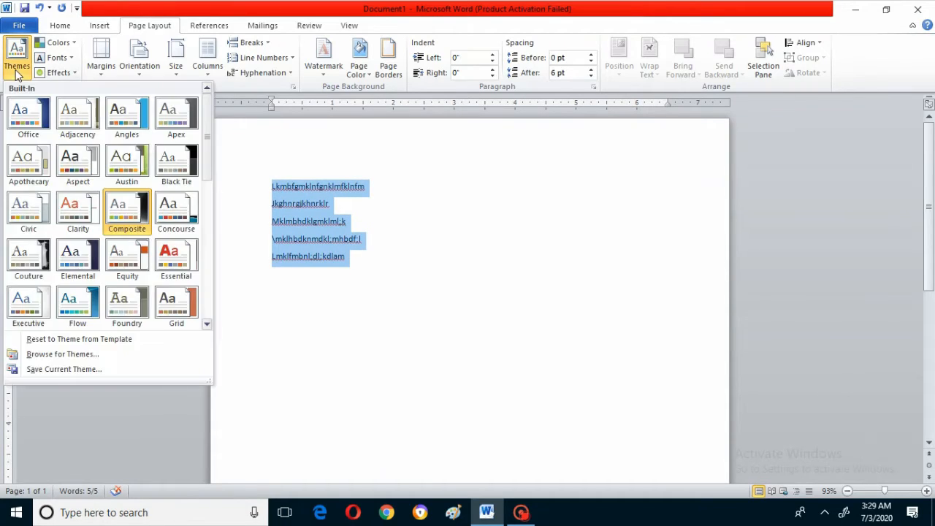
pyautogui.click(63, 371)
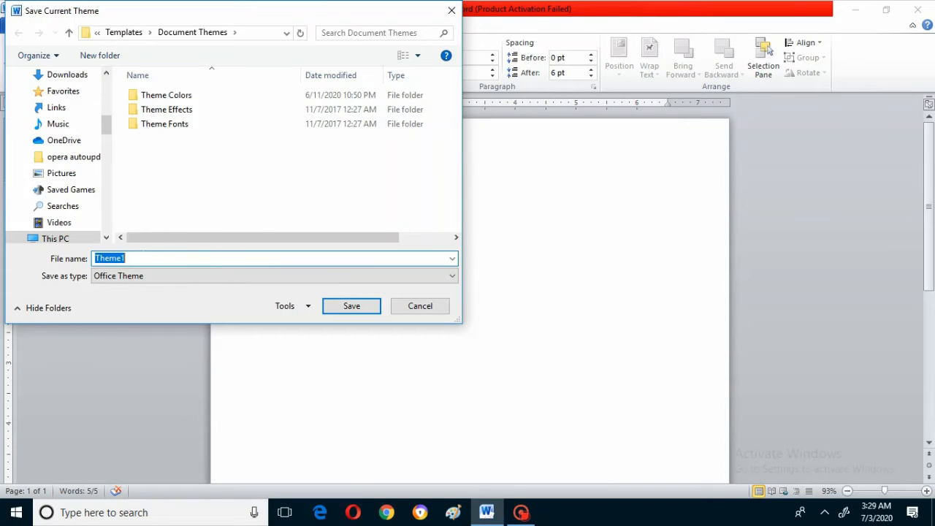
pyautogui.click(430, 314)
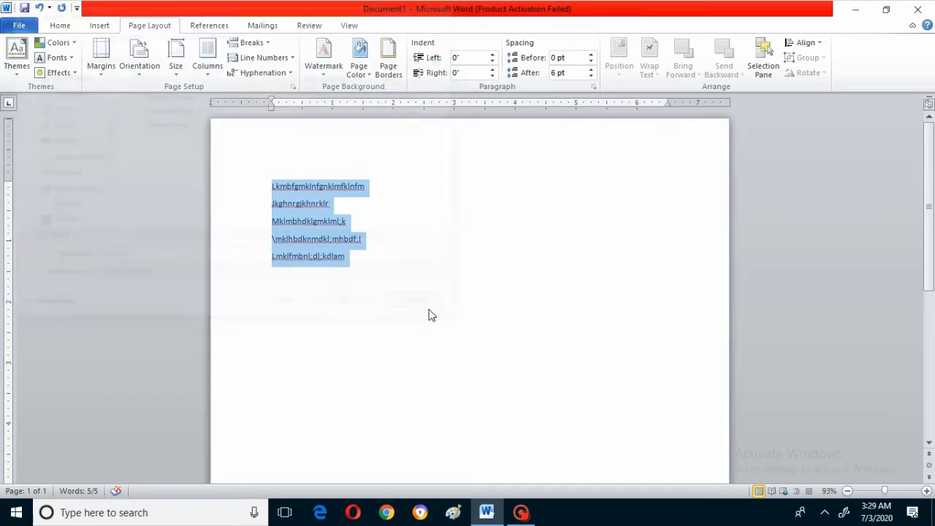
pyautogui.click(54, 41)
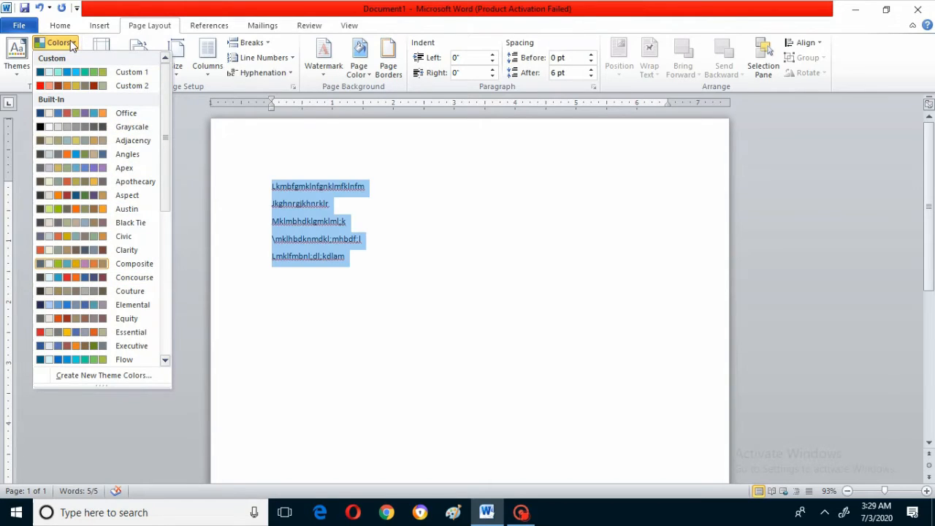
pyautogui.click(244, 220)
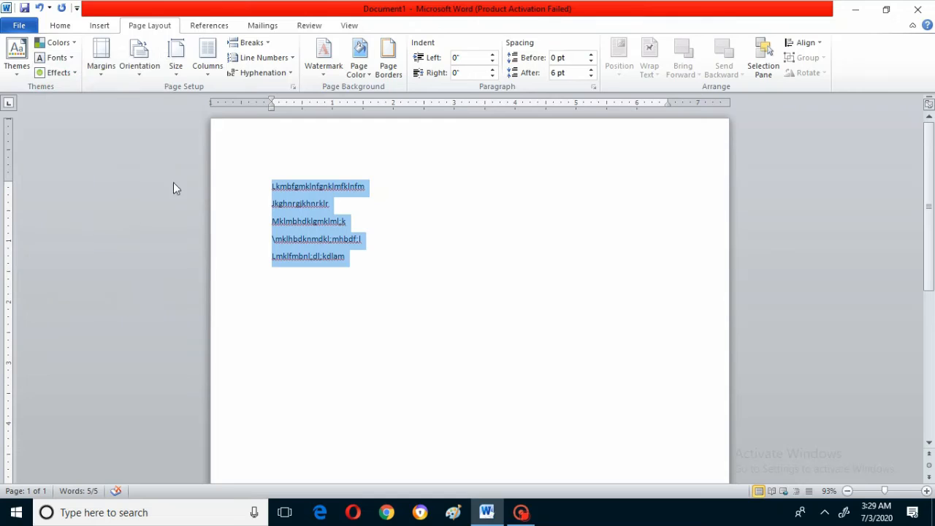
# - Set the document's theme fonts to Office Classic 2 and its theme effects to Clarity
pyautogui.click(65, 64)
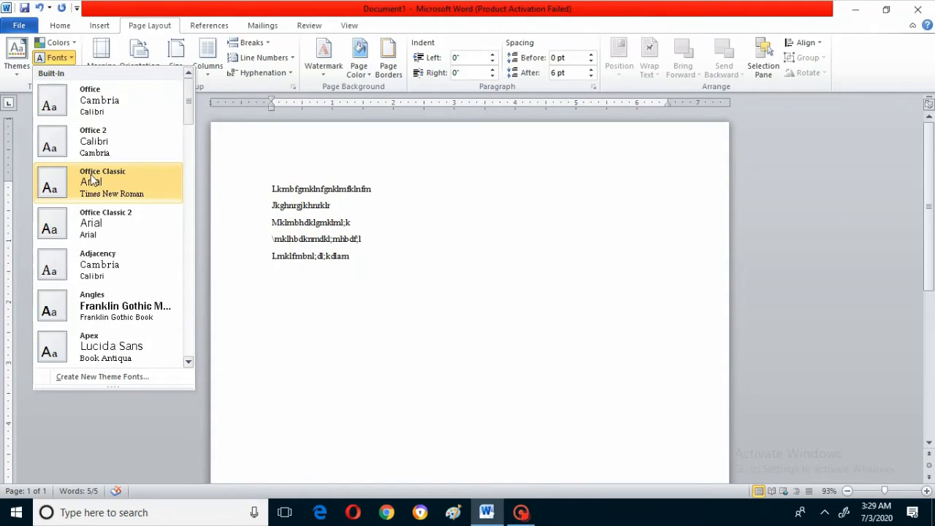
pyautogui.click(94, 222)
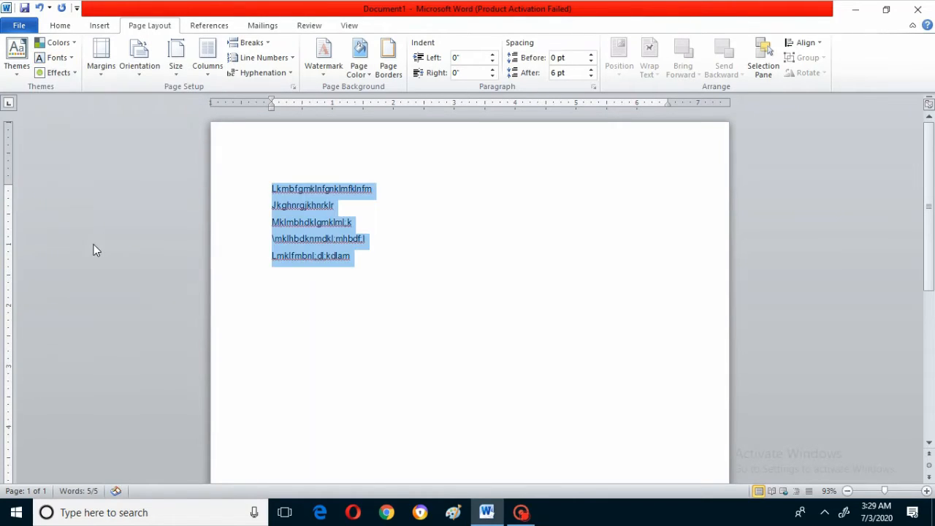
pyautogui.click(63, 73)
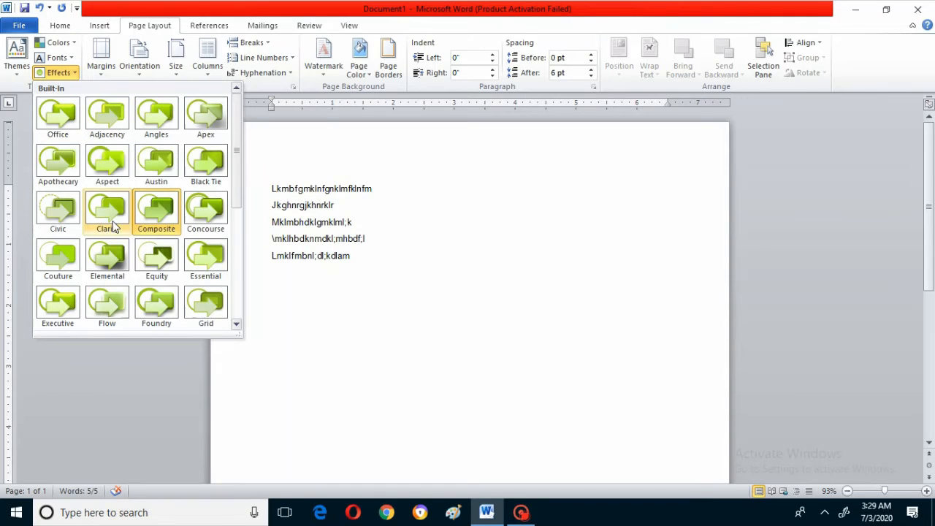
pyautogui.click(111, 213)
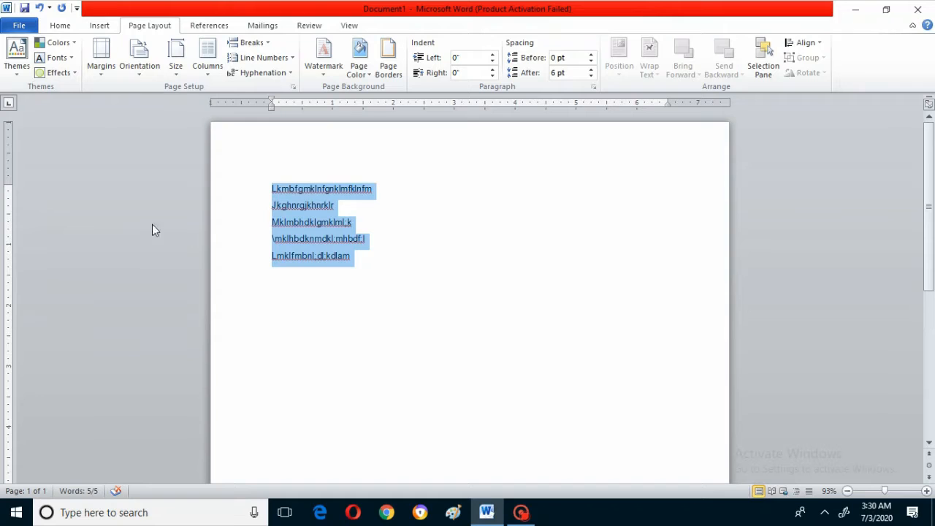
pyautogui.click(48, 73)
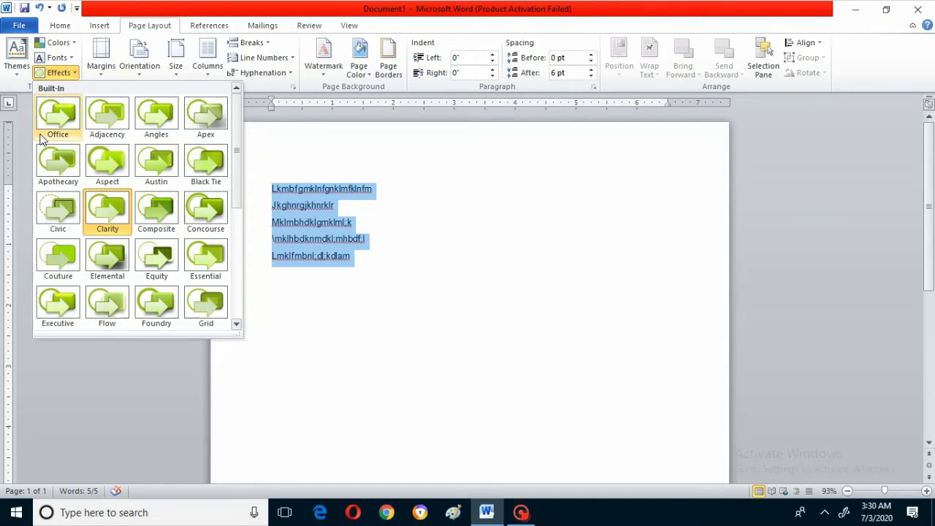
pyautogui.click(683, 320)
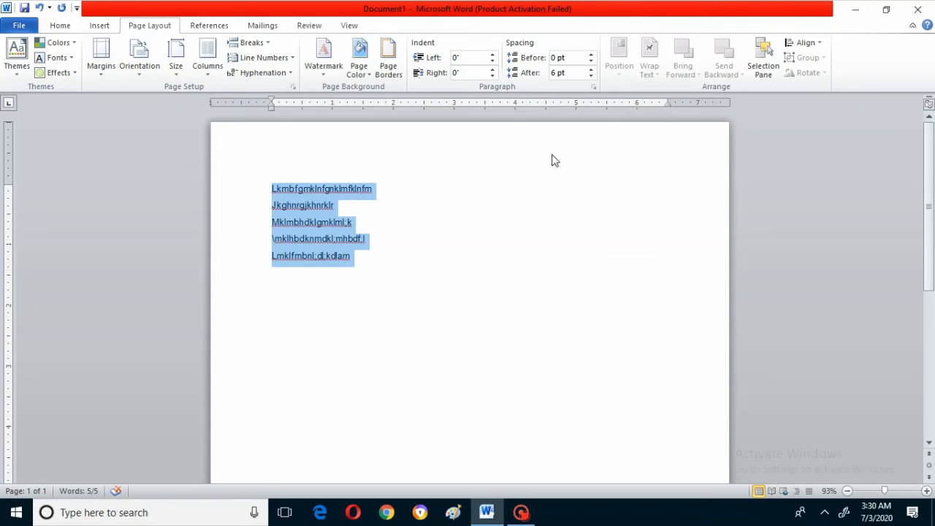
# - Try the Narrow 0.5" margin preset on the page and return it to the Normal 1" margins
pyautogui.click(105, 68)
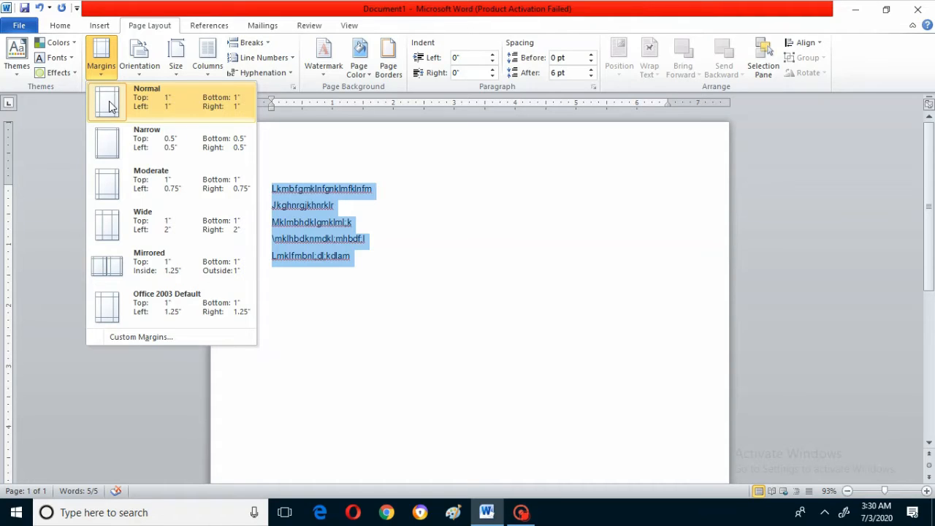
pyautogui.click(114, 145)
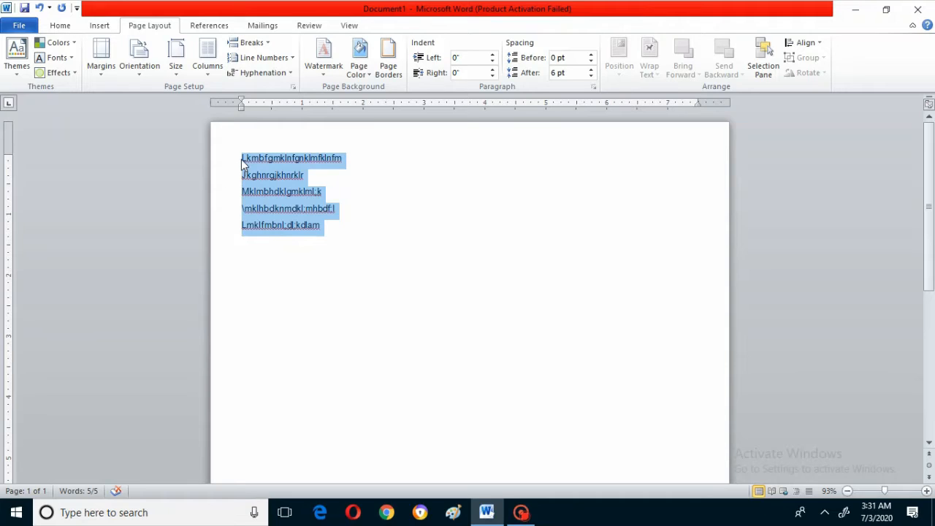
pyautogui.click(102, 69)
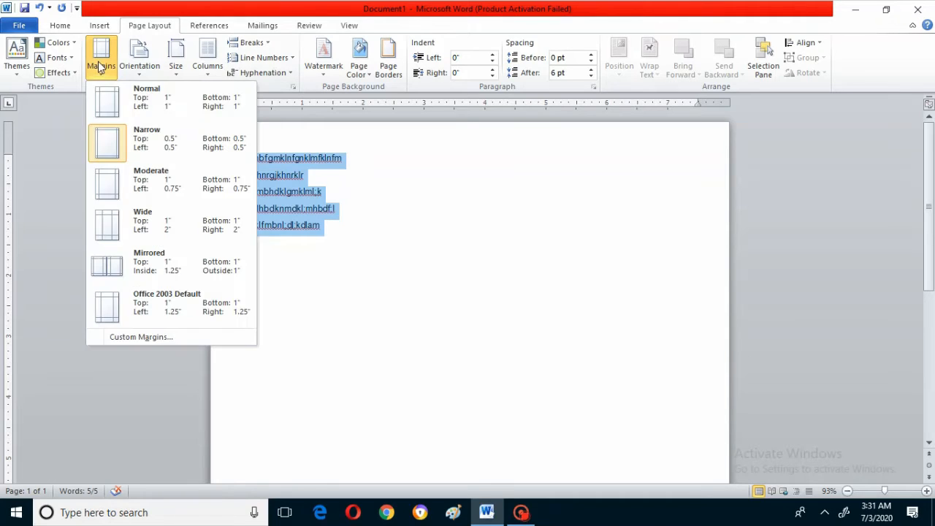
pyautogui.click(120, 105)
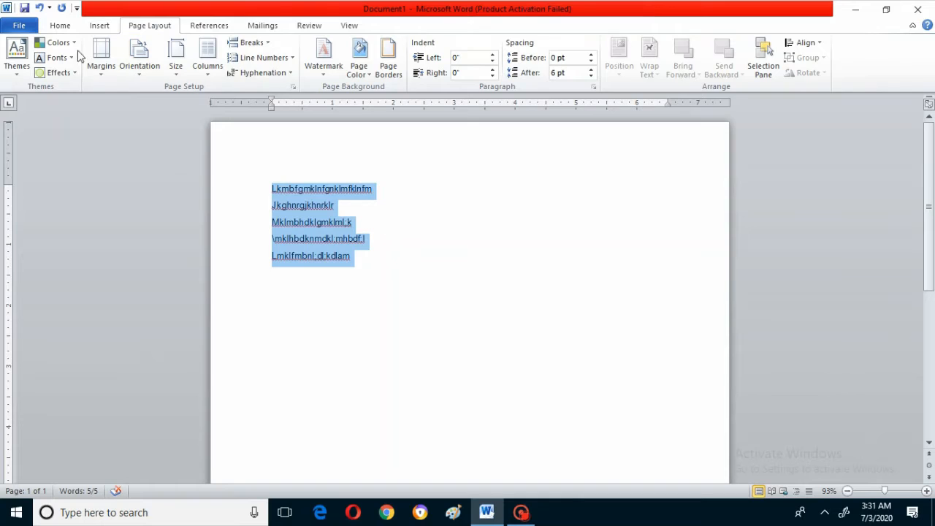
# - Try the Moderate and Wide margin presets on the page and return it to the Normal 1" margins
pyautogui.click(102, 67)
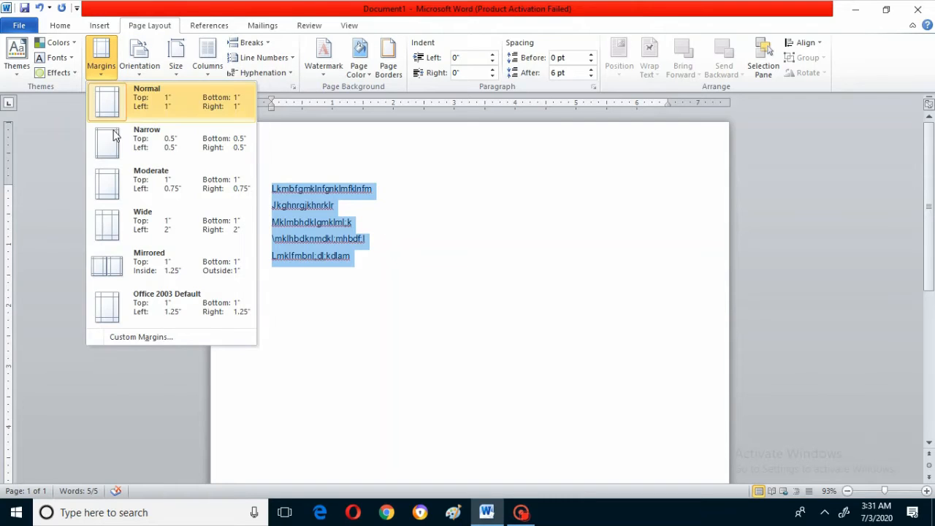
pyautogui.click(128, 187)
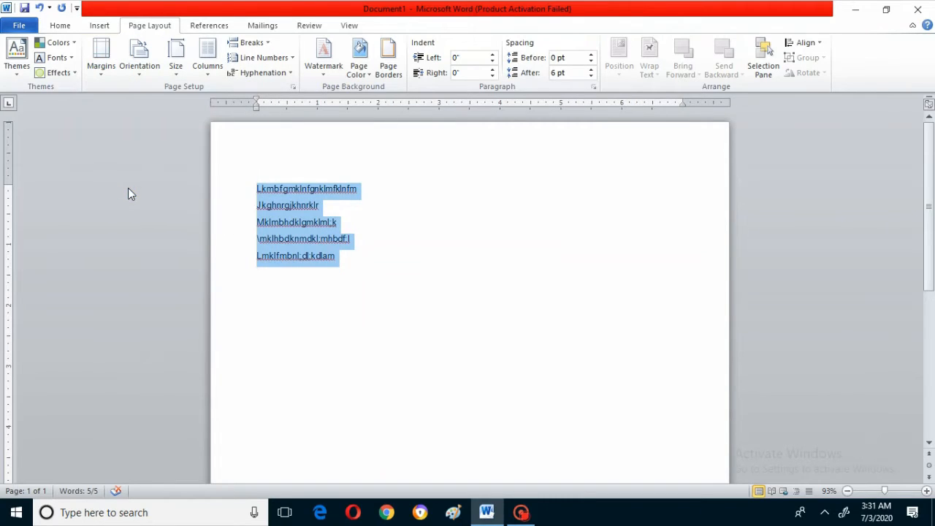
pyautogui.click(102, 69)
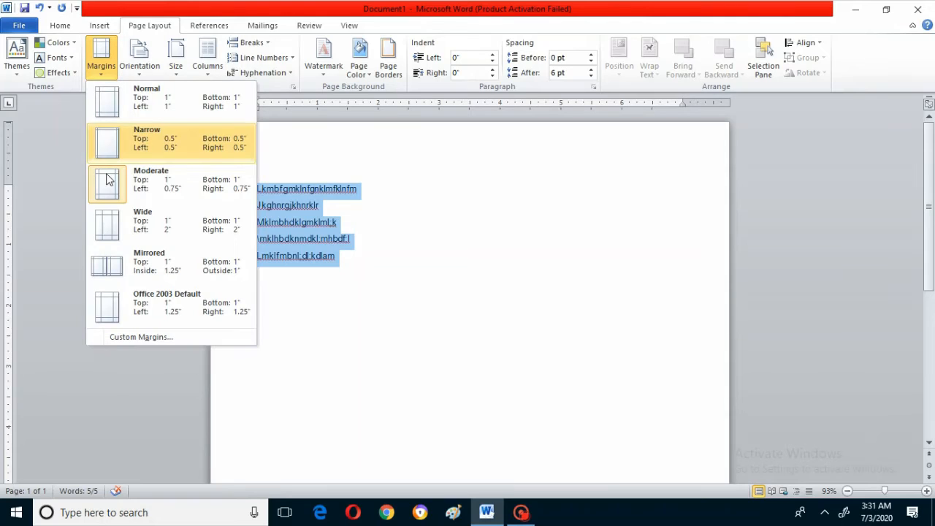
pyautogui.click(115, 232)
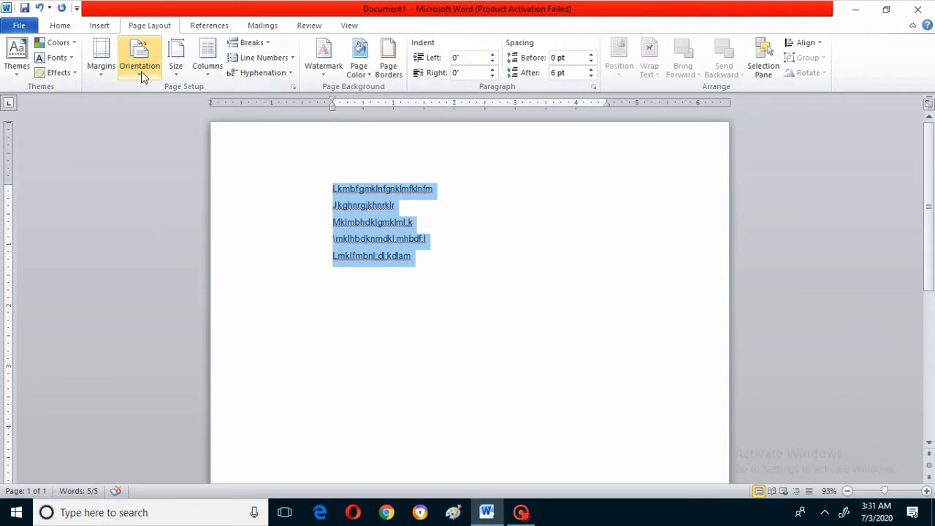
pyautogui.click(101, 72)
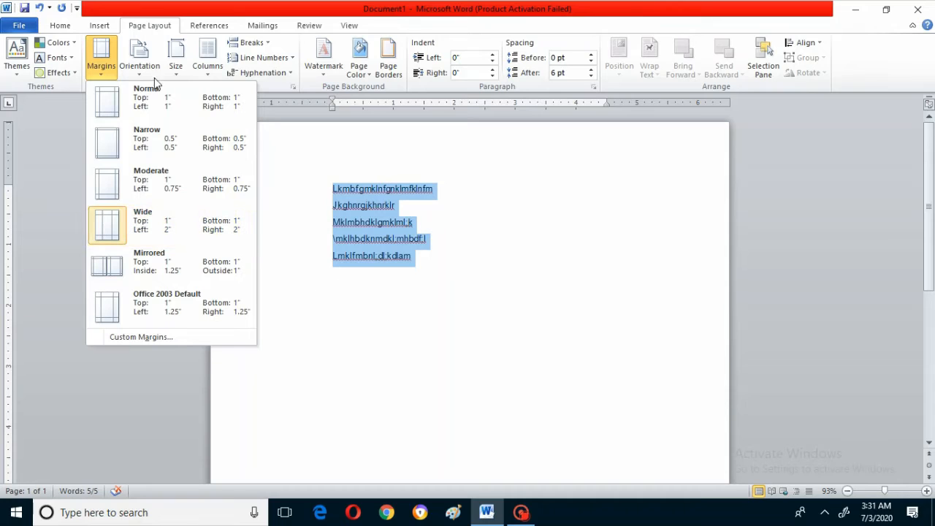
pyautogui.click(114, 105)
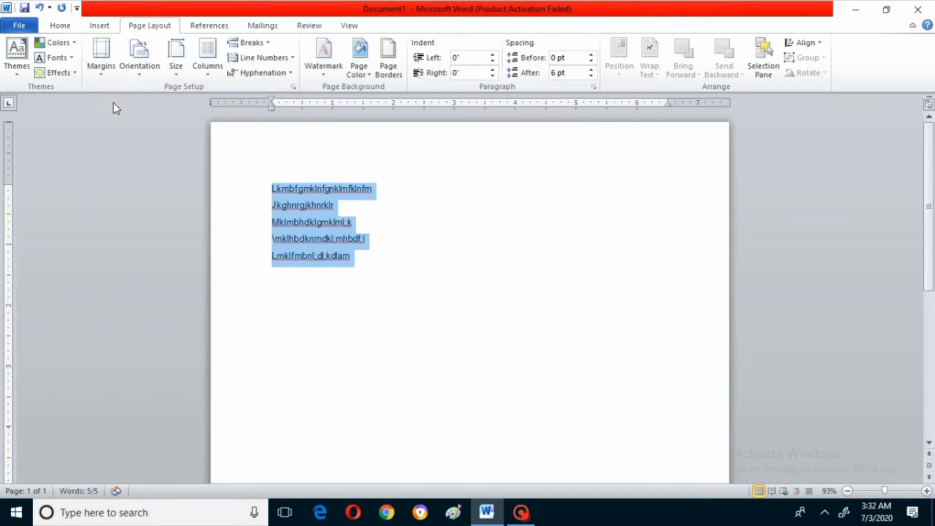
# - Apply Portrait orientation to the document and change it to Landscape
pyautogui.click(139, 73)
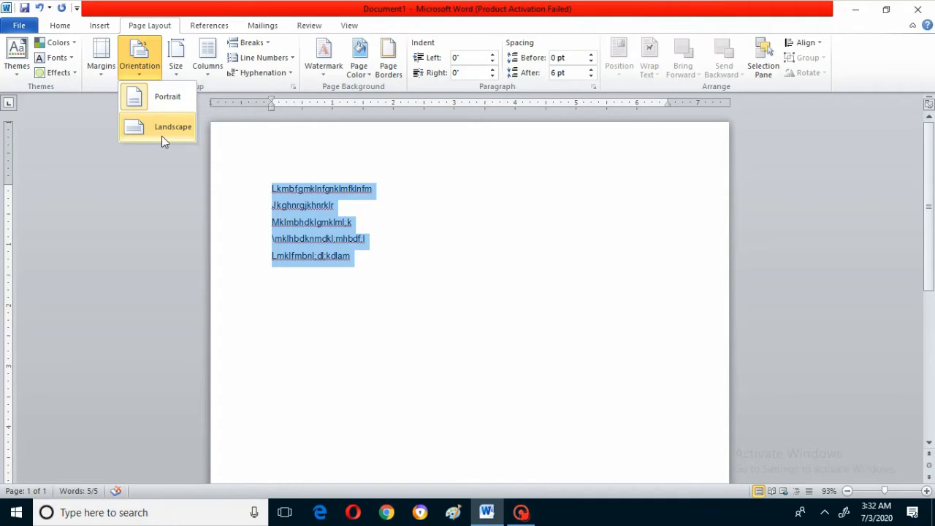
pyautogui.click(150, 98)
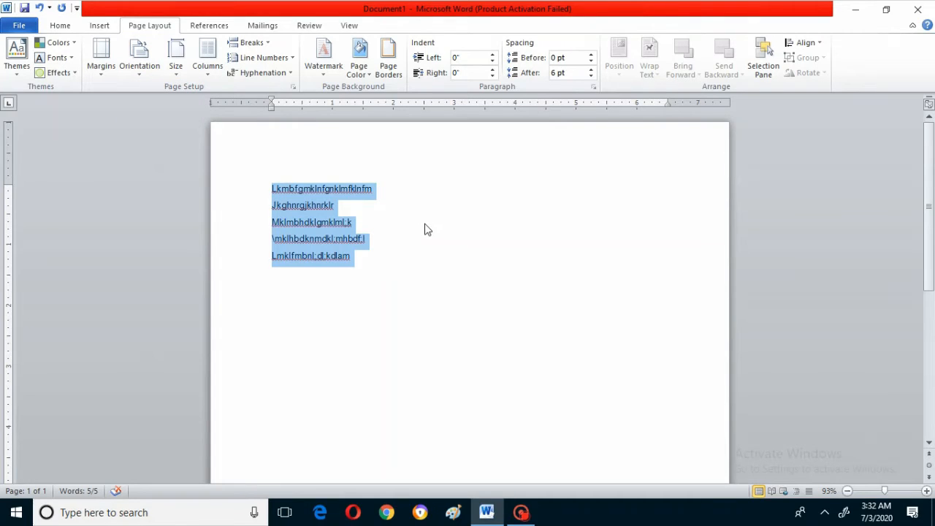
pyautogui.click(139, 76)
pyautogui.click(152, 127)
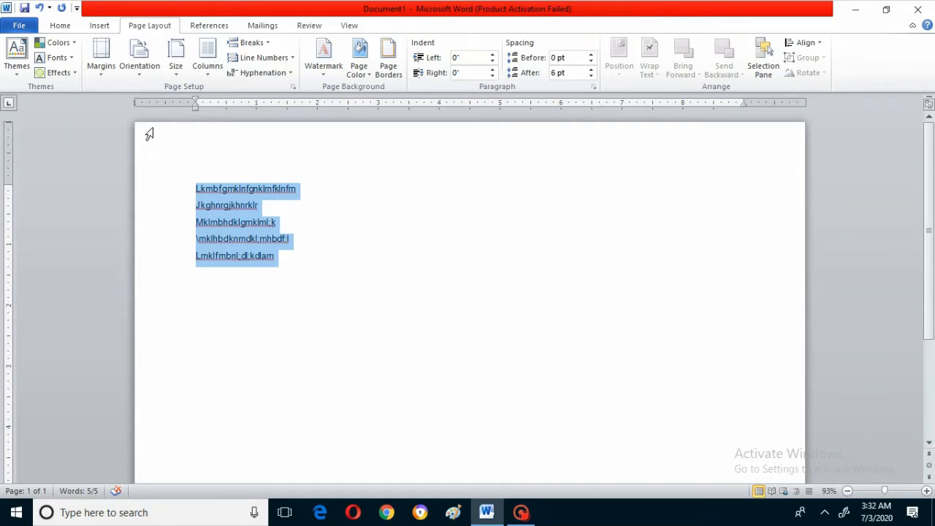
# - Try the Executive 7.25" x 10.5" paper size on the page and return it to Letter 8.5" x 11"
pyautogui.click(176, 60)
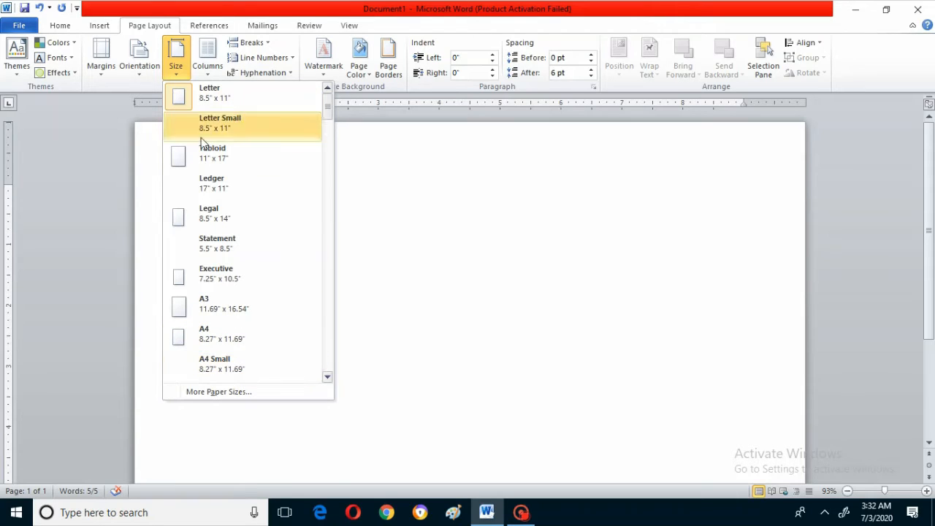
pyautogui.click(229, 276)
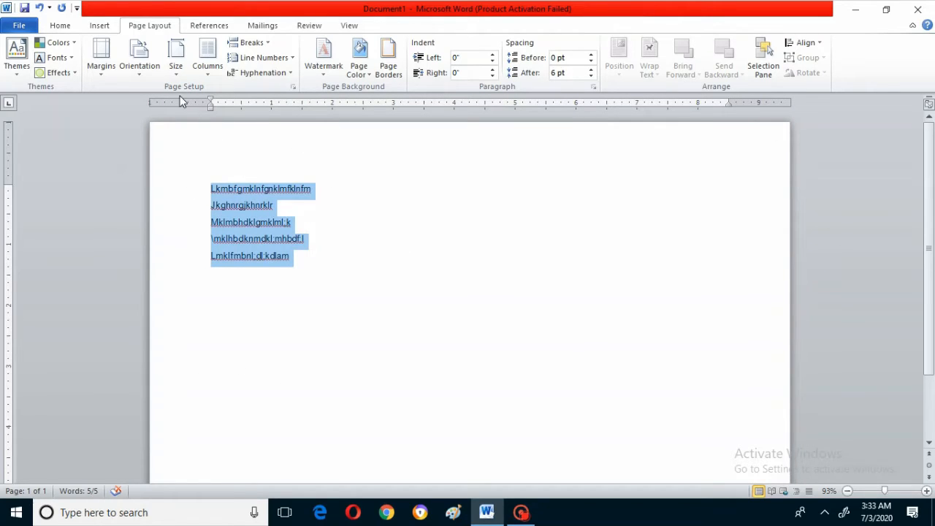
pyautogui.click(178, 69)
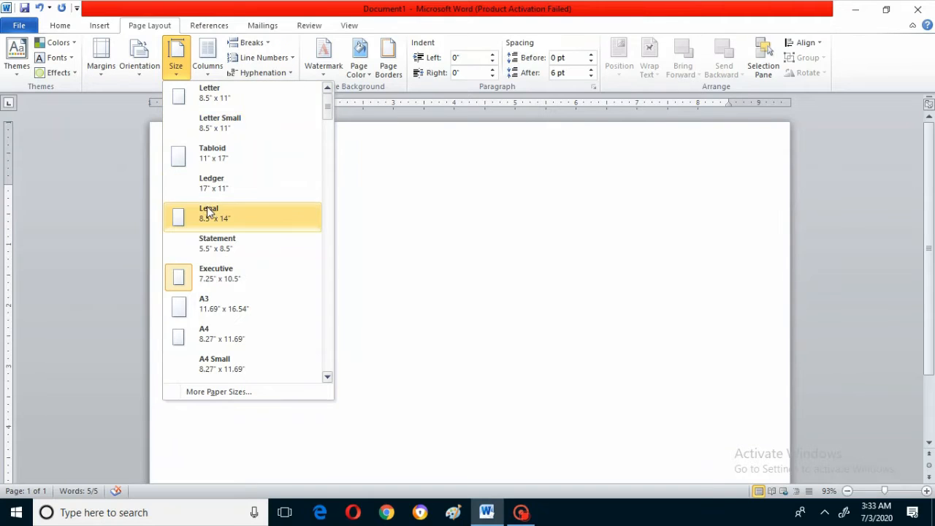
pyautogui.click(215, 101)
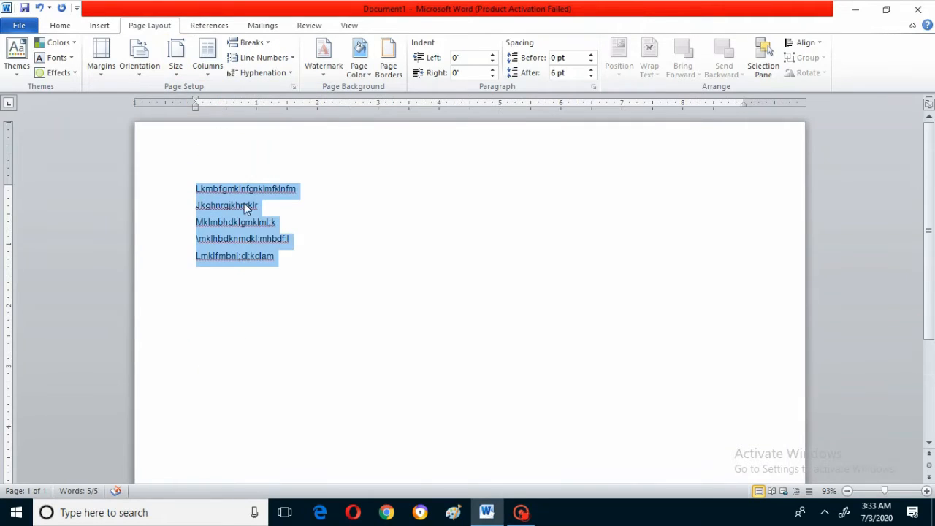
# - Apply the A3 paper size to the page and change it to A4, 8.27" x 11.69"
pyautogui.click(177, 62)
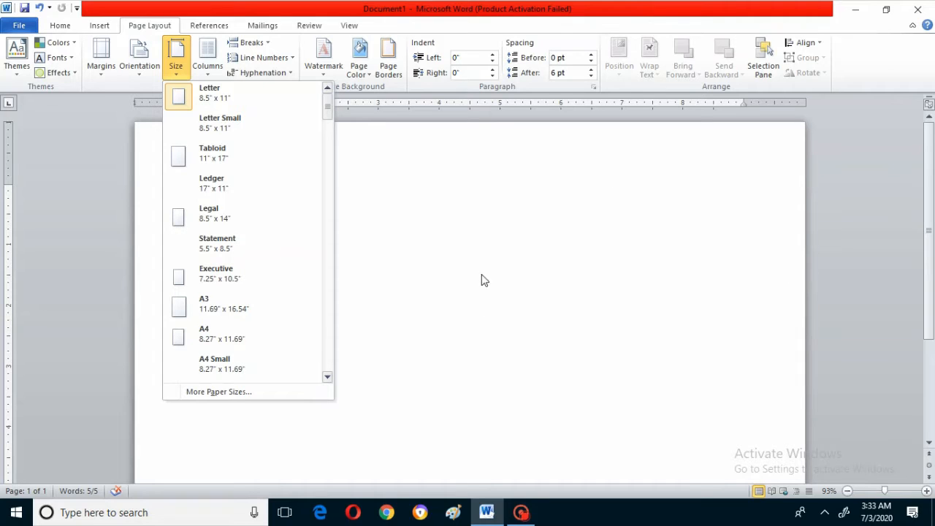
pyautogui.click(211, 309)
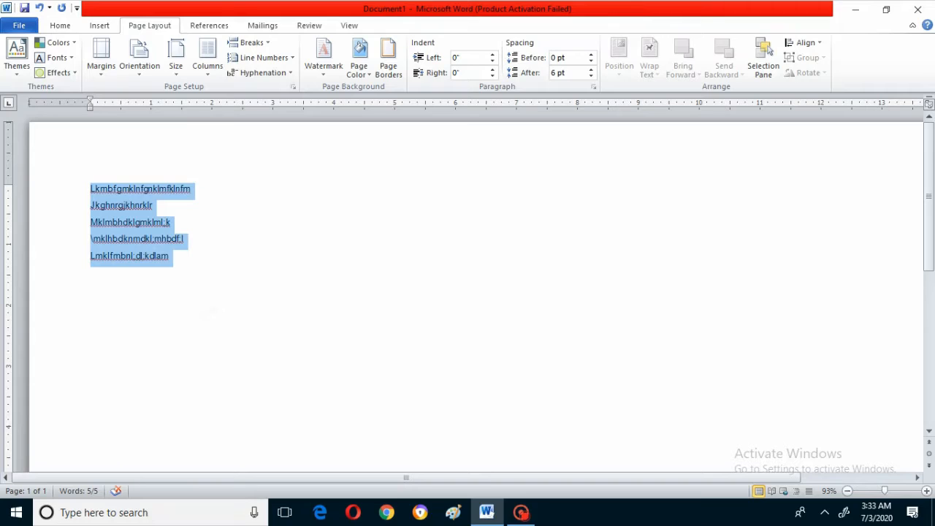
pyautogui.click(184, 72)
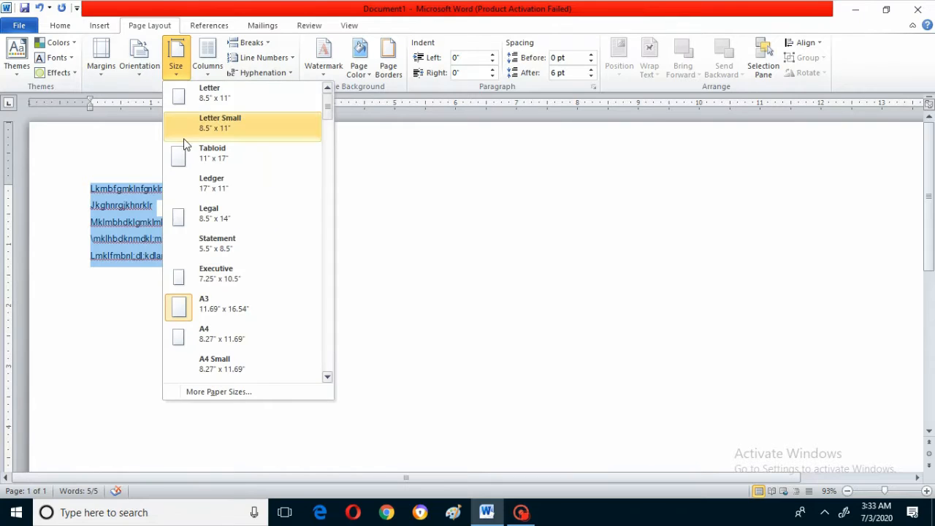
pyautogui.click(193, 339)
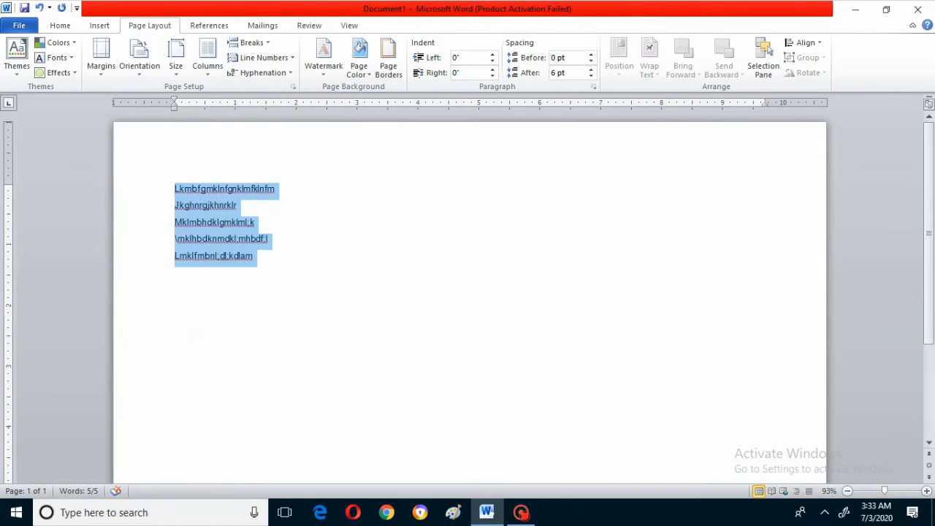
# - Apply the One column layout to the selected text
pyautogui.click(207, 73)
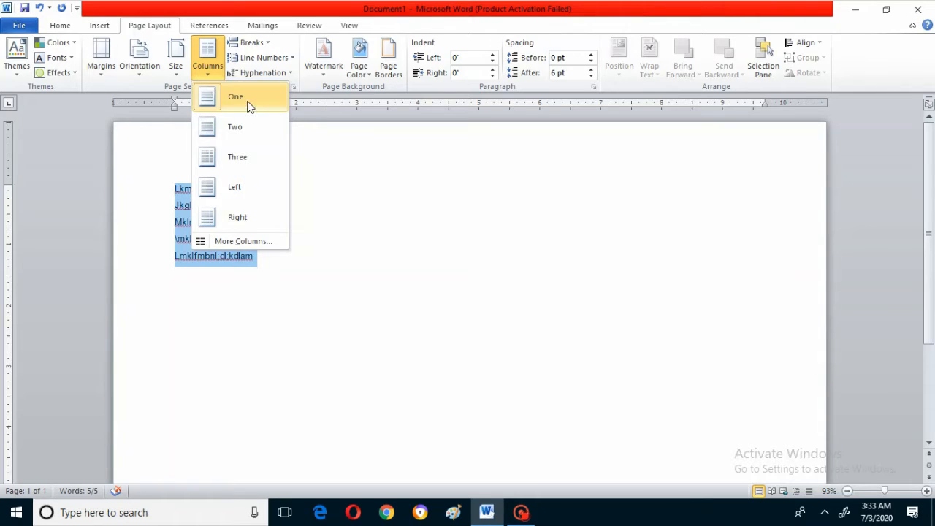
pyautogui.click(326, 386)
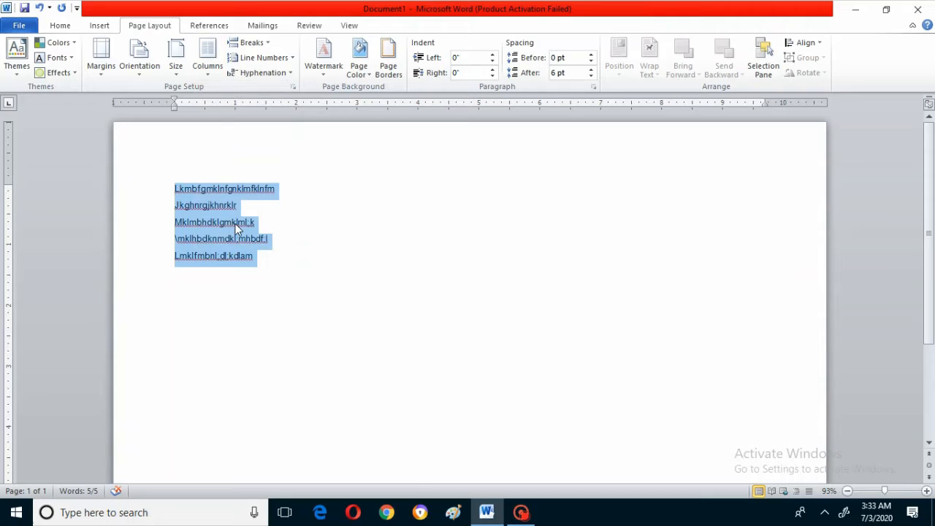
pyautogui.click(208, 63)
pyautogui.click(236, 100)
# - Extend the first line of sample text with random filler characters until it wraps onto a second line
pyautogui.click(285, 185)
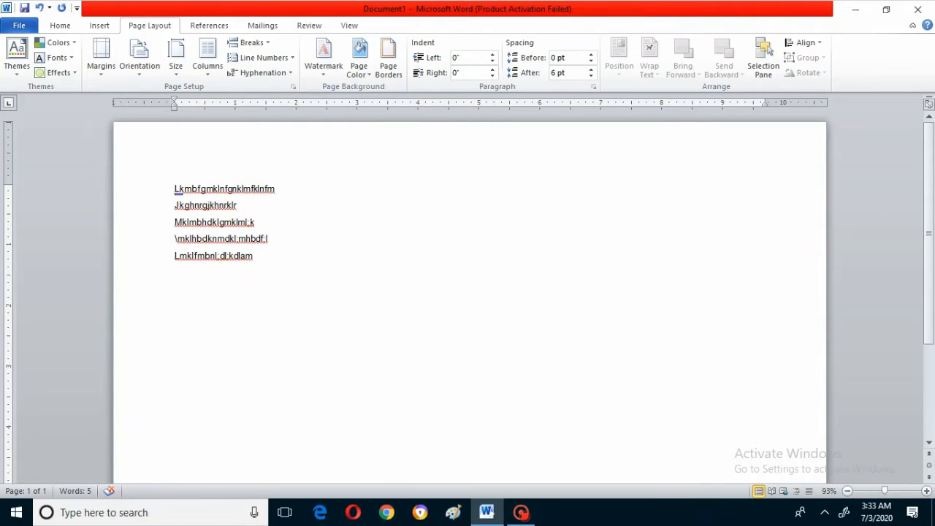
pyautogui.write("l;.mv,mv;........................h,lpfpjkfjkfgpjlf;'lf;'hglh;glfgl")
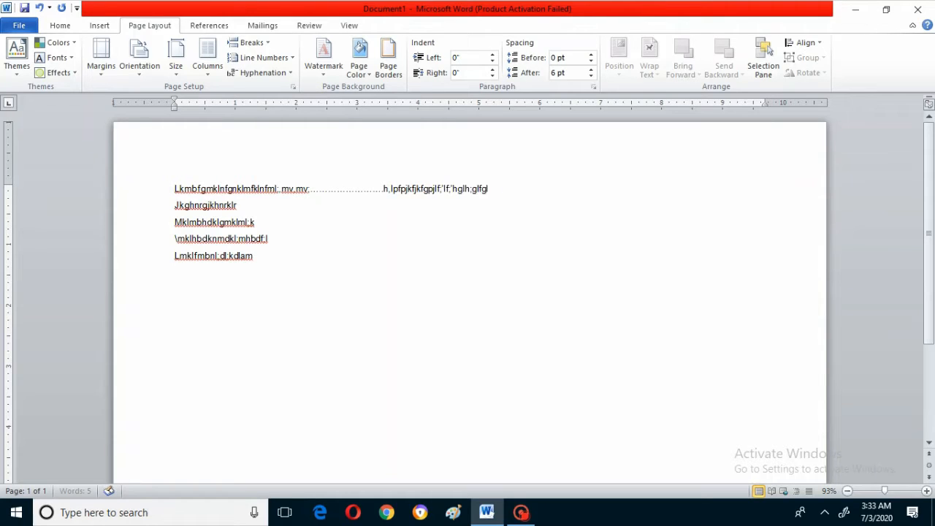
pyautogui.write('jghljflfgl;gf;lhgf;hg,ljkgfljljk,')
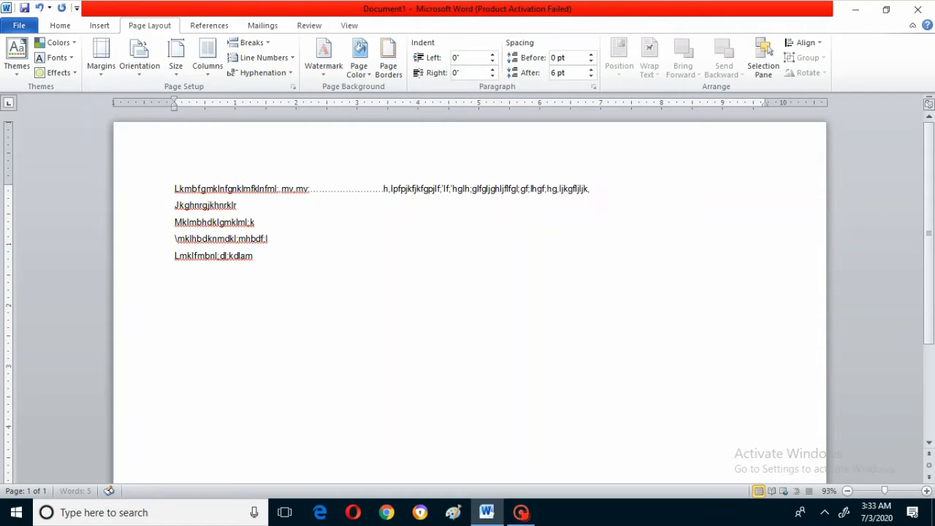
pyautogui.write("lj;jlgh;g'h;gf'hg;hgf;hfghfg;hlfg")
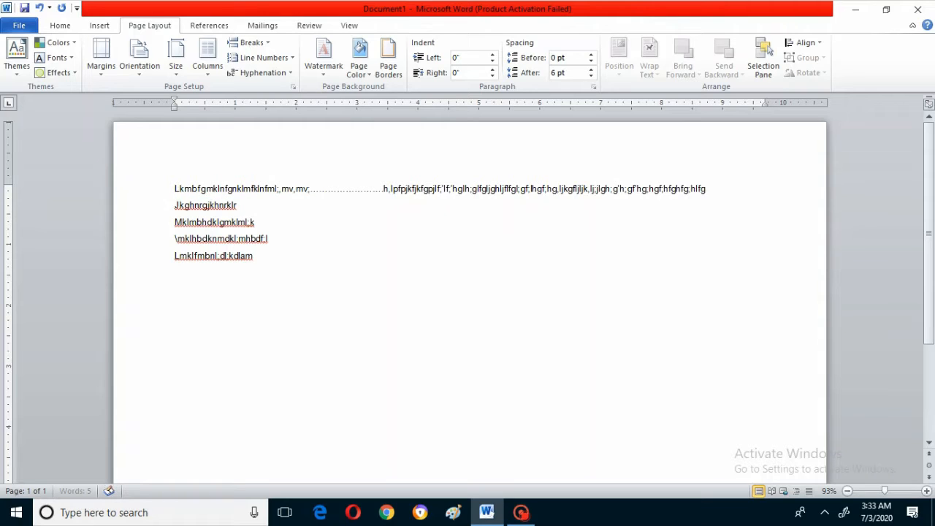
pyautogui.write(';jlfglfghlghfglhgljlggl')
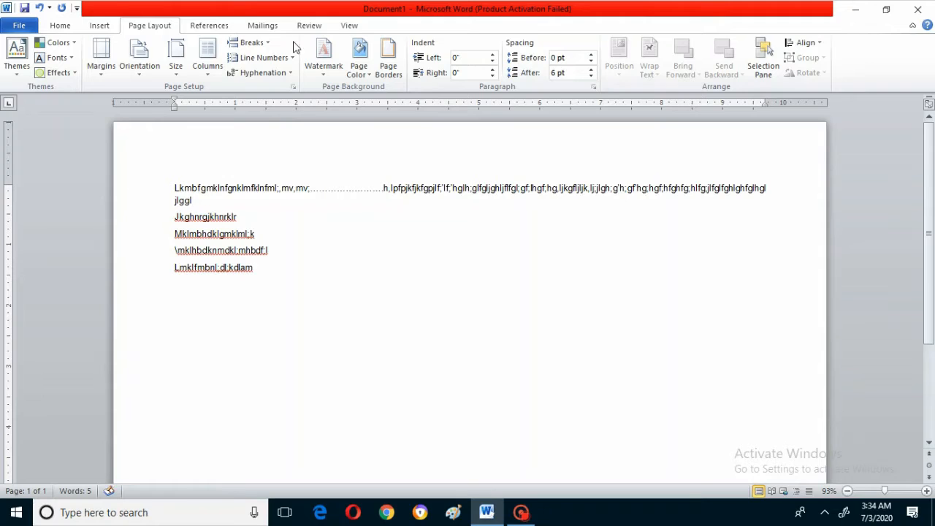
# - Set the document in two columns and lengthen its last paragraph with a long run of j and y characters
pyautogui.click(202, 59)
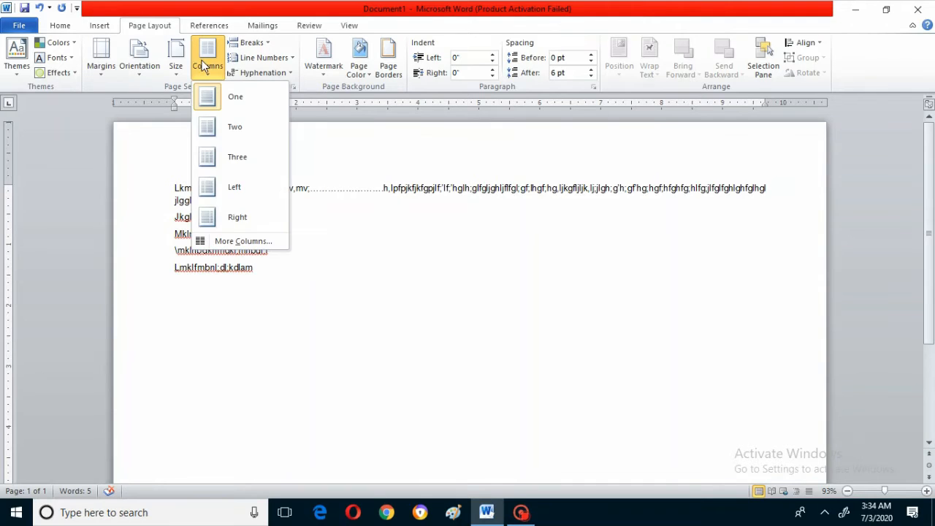
pyautogui.click(211, 129)
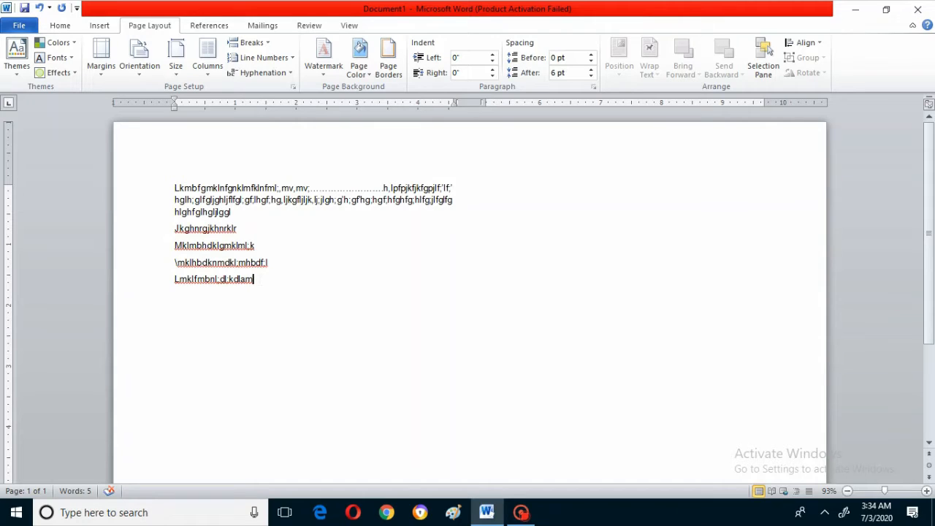
pyautogui.write('jjjjjjjjjjjjjjjjjjjjjjjjjjjjjjjjjjjjjj')
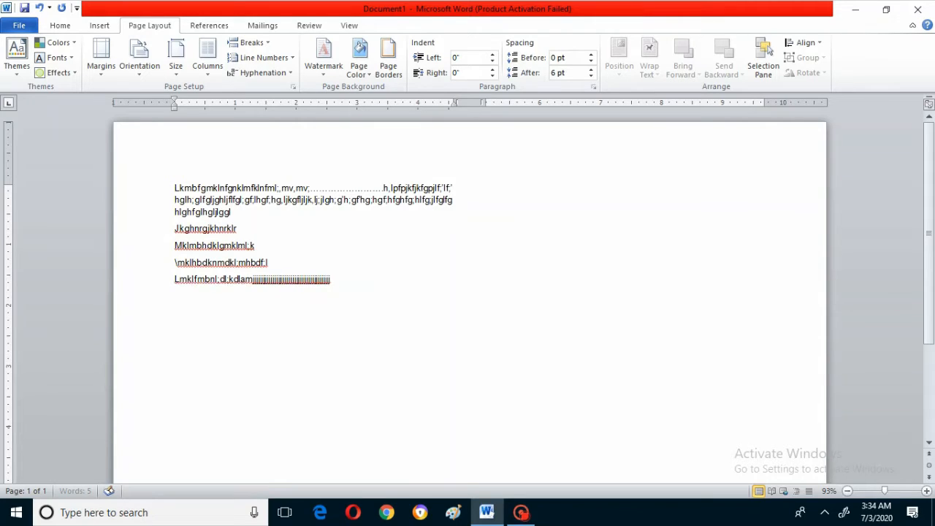
pyautogui.write('jjjjjjjjjjjjjjjjjjjjjjjjjjjjjjjjjjjjjjjjjjjjjjjjjjjjjjjjjjjjjjjjjjjjjjjjjjjjjjjjjjjjjjjjjjjj')
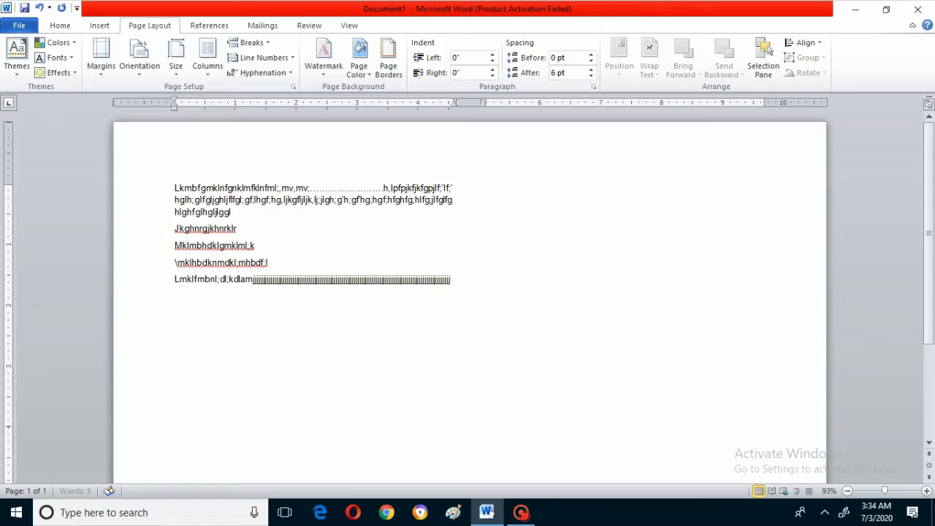
pyautogui.write('jjjjjjjjjjjjjjjjjjjjjjjjjjjjjjjjjjjjjjjjjjjjjjjjjjjjjjjjjjjjjjjjjjjjjjjjjjjjjjj')
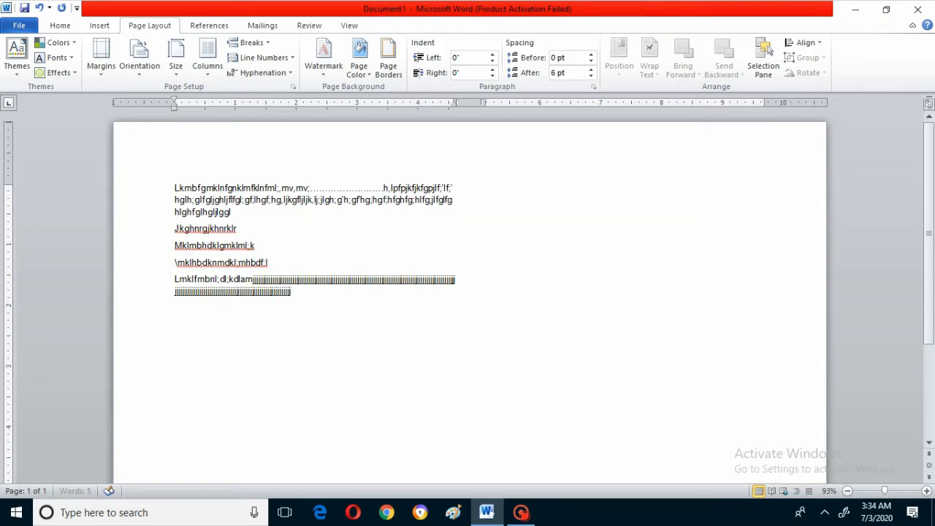
pyautogui.write('jjj')
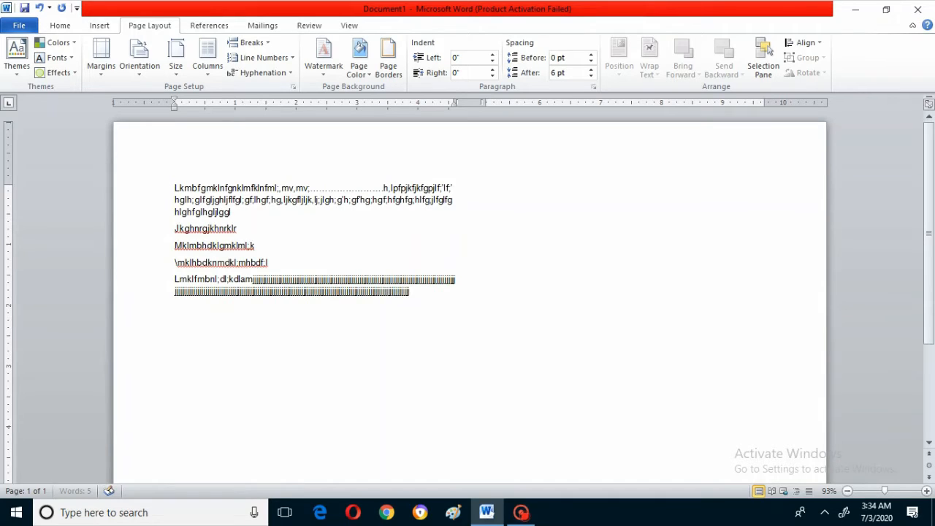
pyautogui.write('jjjjjjjjjjjjjjjjjjjjjjyyyyyy')
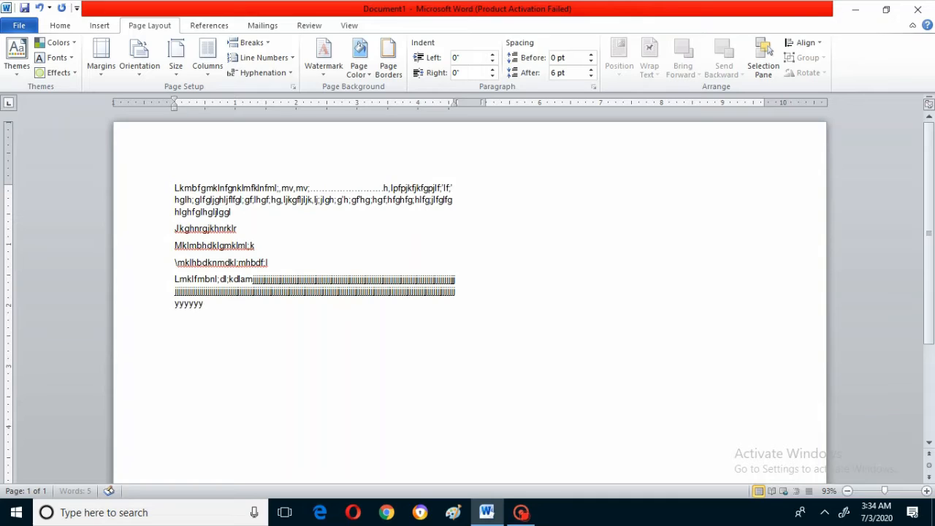
pyautogui.write('yyyyyyyyyyyyyyyyyyyyyyyyyyyyyyyyyyyyyyyyyyyyyyyyyyyyyyyyy')
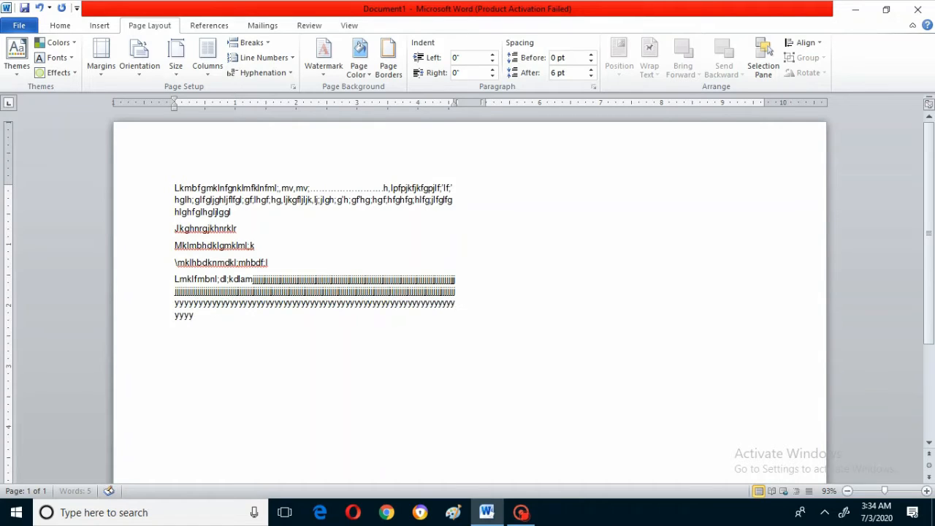
pyautogui.write('yyyyyyyyyyyyyyyyyyyyyyyyyyyyyyyyyyyyyyyyyyyyyyyyyyyyyyyyy')
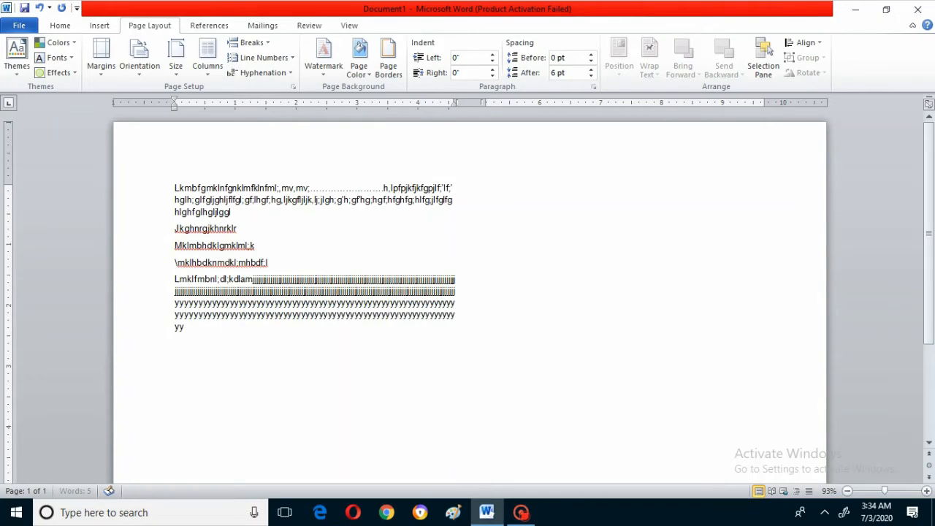
pyautogui.write('yyyyyyyyyyyyyyyyyyyyyyyyyyyyyyyyyyyyyyyyyyyyyyyyyyyyyy')
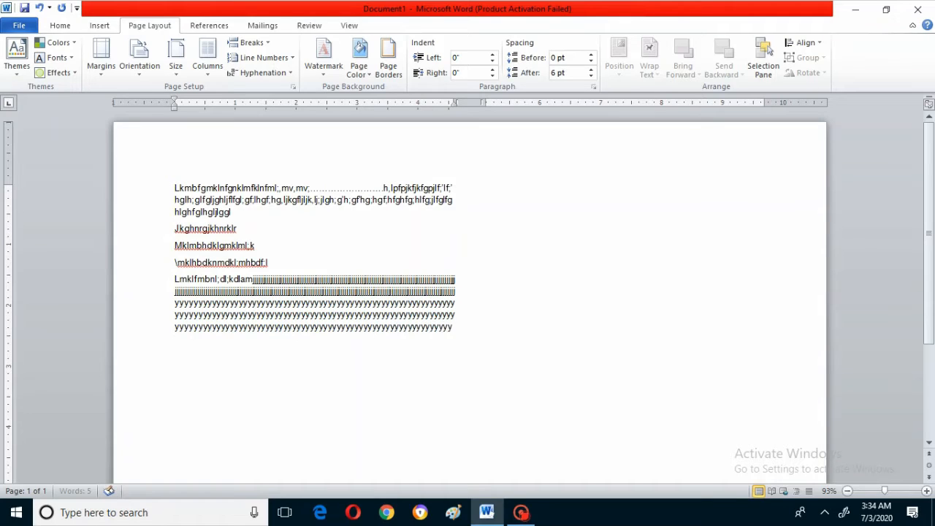
pyautogui.write('yyyyyyyyyyyyyyyyyyyyyyyyyyyyyyyyyyyyyyyyyyyyyyyyyyyy')
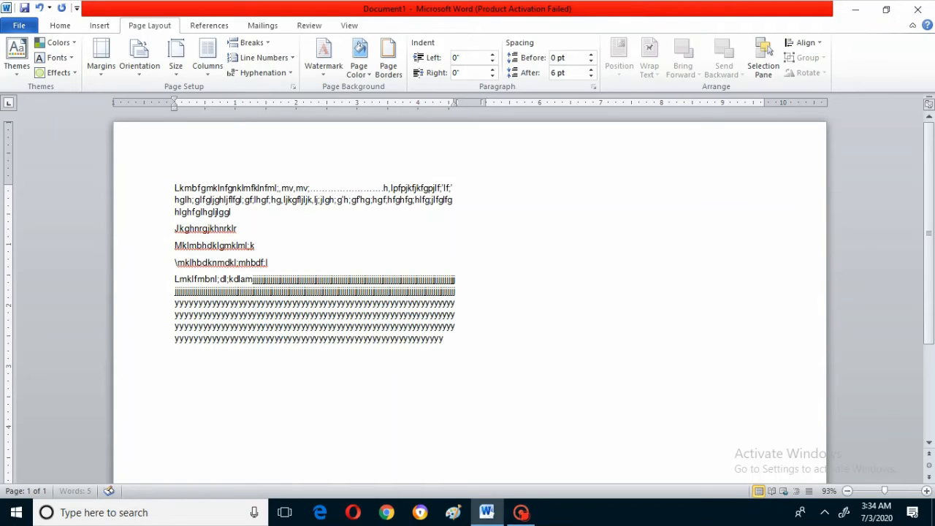
pyautogui.write('yyyyyyyyyyyyyyyyyyyyyyyyyyyyyyyyyyyyyyyyyyyyyyyyyyyyyyyyyyy')
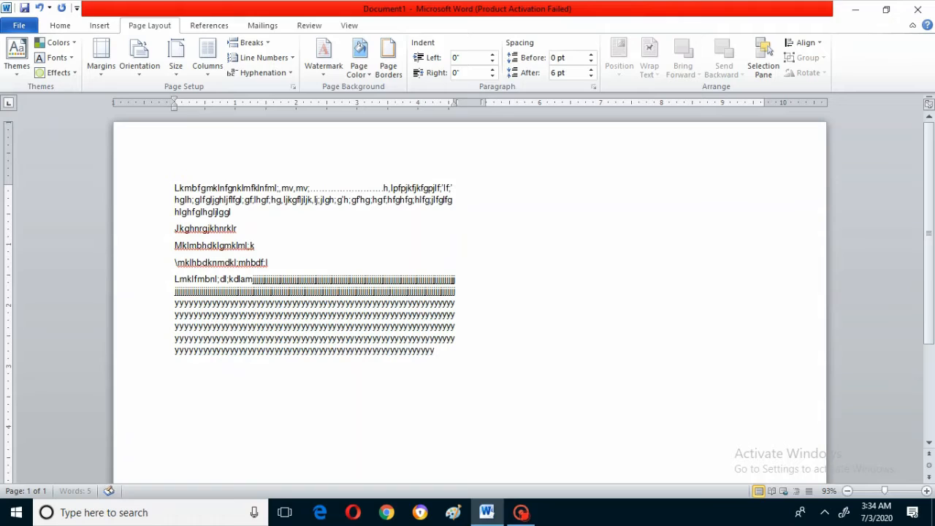
pyautogui.write('yyyyyyyyyyyyyyyyyyyyyyyyyyyyyyyyyyyyyyyyyyyyyyyyyyyyy')
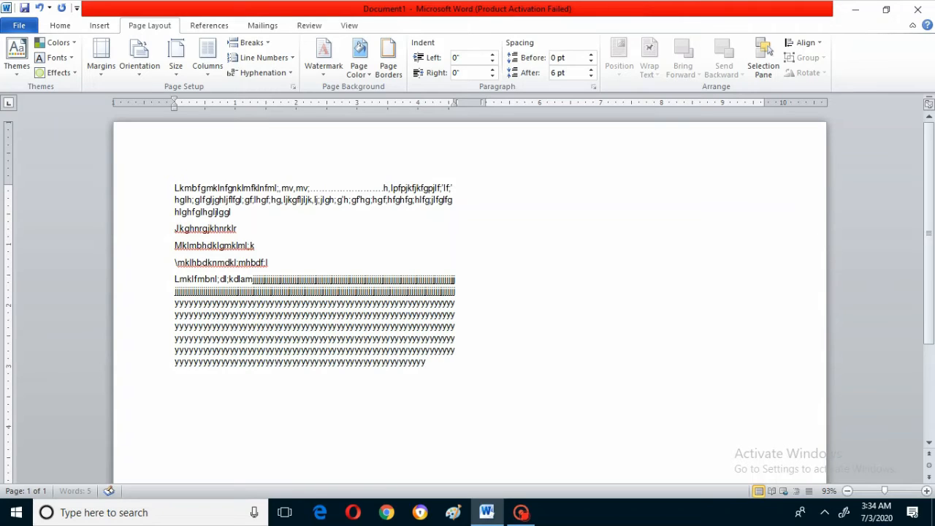
pyautogui.write('yyyyyyyyyyyyyyyyyyyyyyyyyyyyyyyyyyyyyyyyyyyyyyyyyyyyyy')
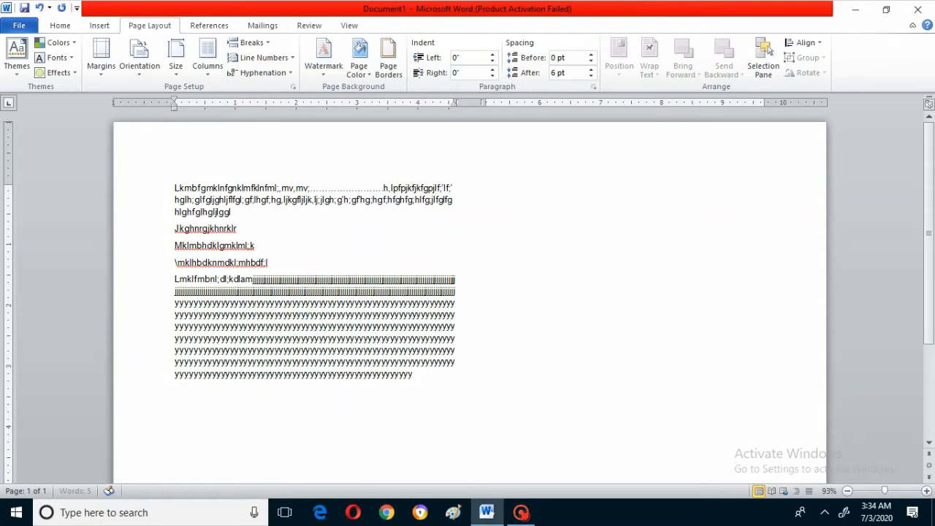
pyautogui.write('yyyyyyyyyyyyyyyyyyyyyyyyyyyyyyyyyyyyyyyyyyyyyyyyyyyyy')
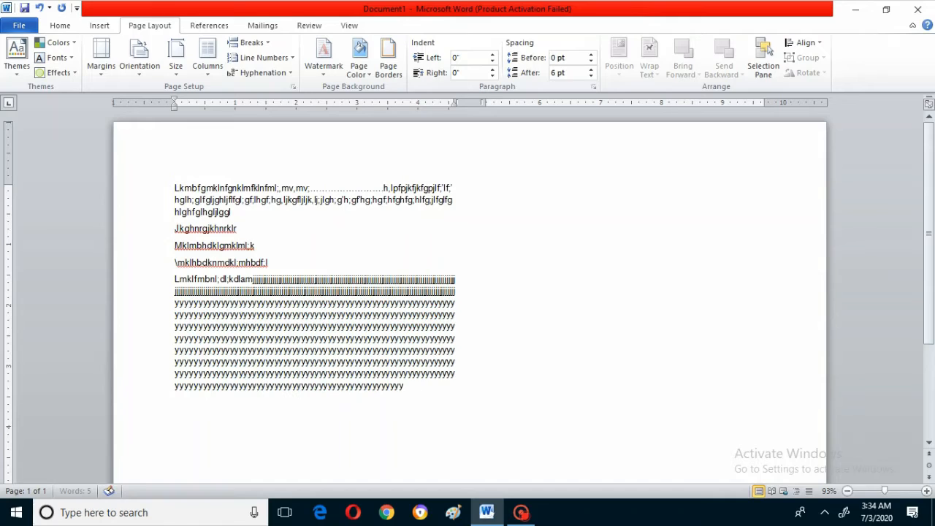
pyautogui.write('yyyyyyyyyyyyyyyyyyyyyyyy')
pyautogui.write('yyyyyyyyyyyyyyyyyyyyyyyy')
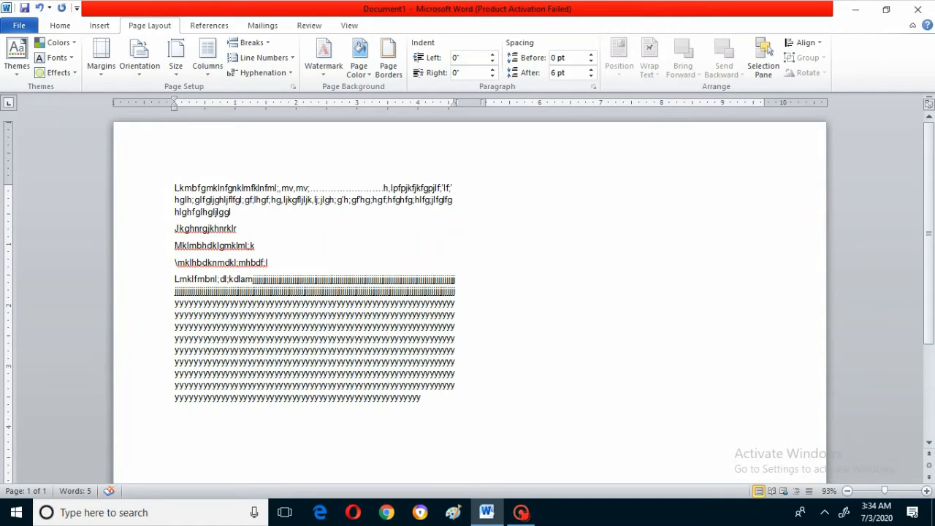
# - Apply the Three column layout to the document and change it back to One
pyautogui.click(208, 62)
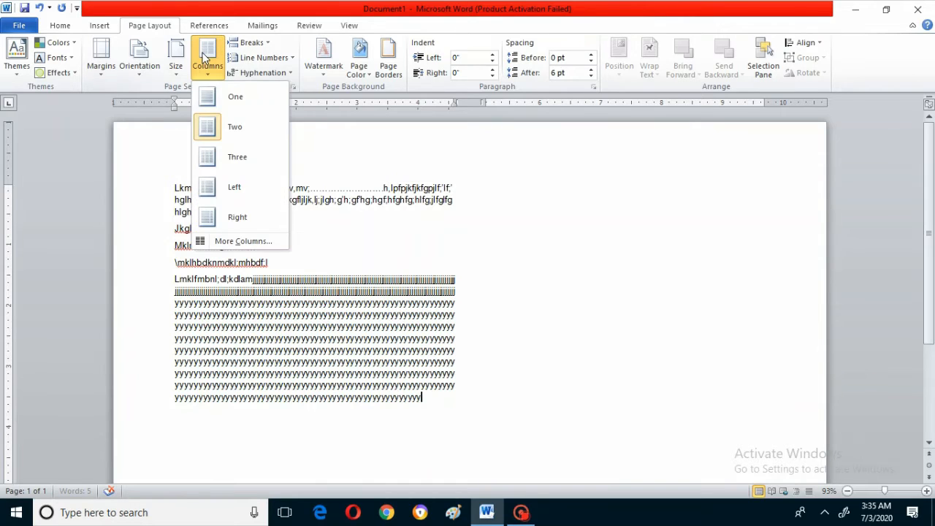
pyautogui.click(216, 159)
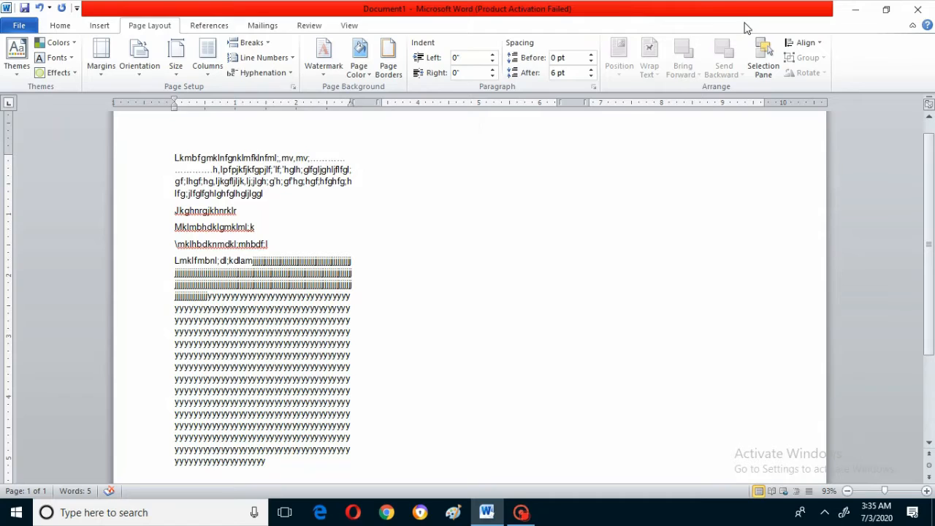
pyautogui.click(209, 64)
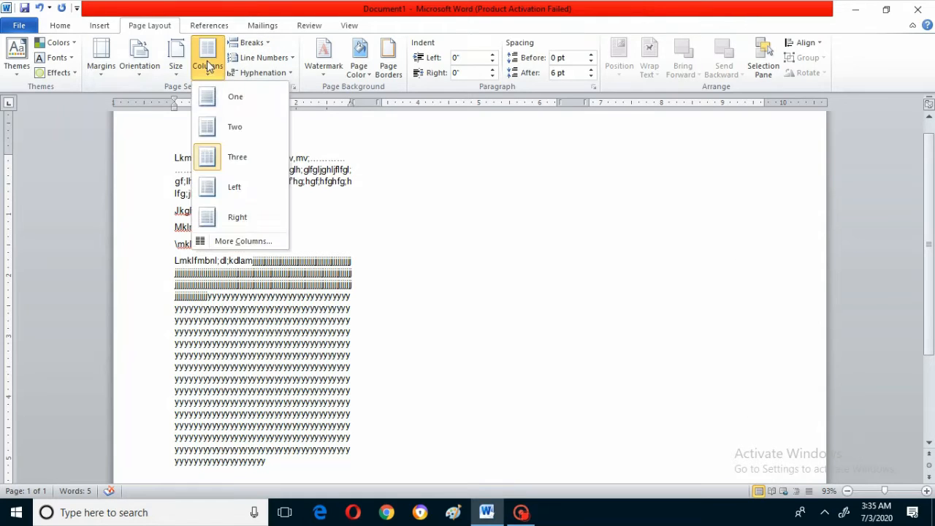
pyautogui.click(210, 102)
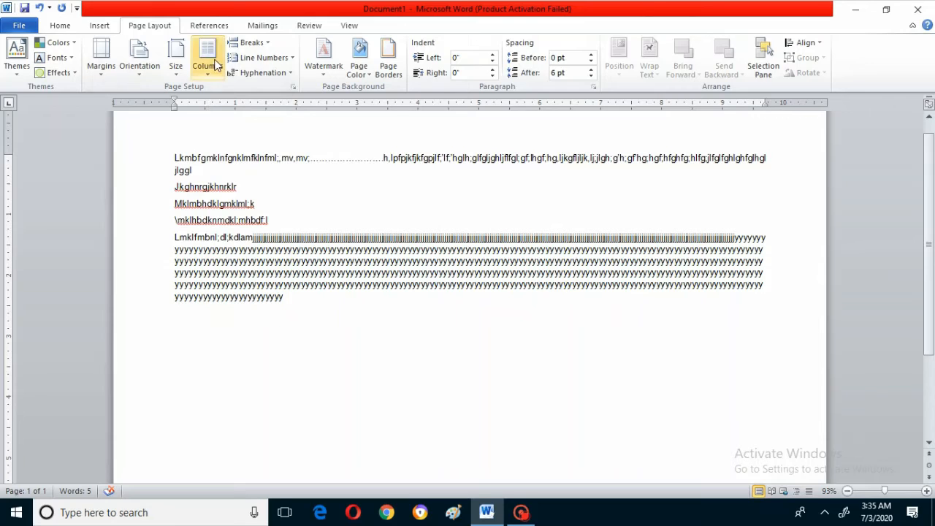
# - Insert a page break within the last paragraph's run of y characters and view both resulting pages
pyautogui.click(260, 49)
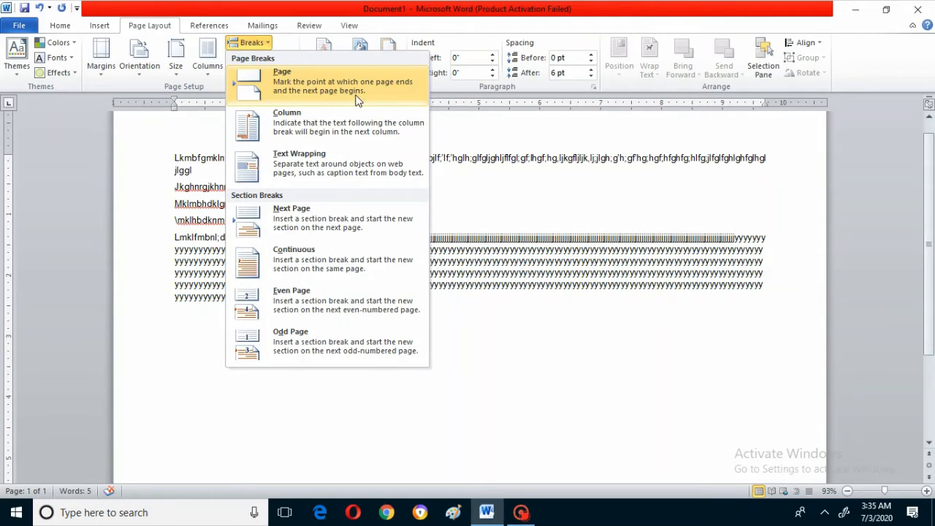
pyautogui.click(478, 269)
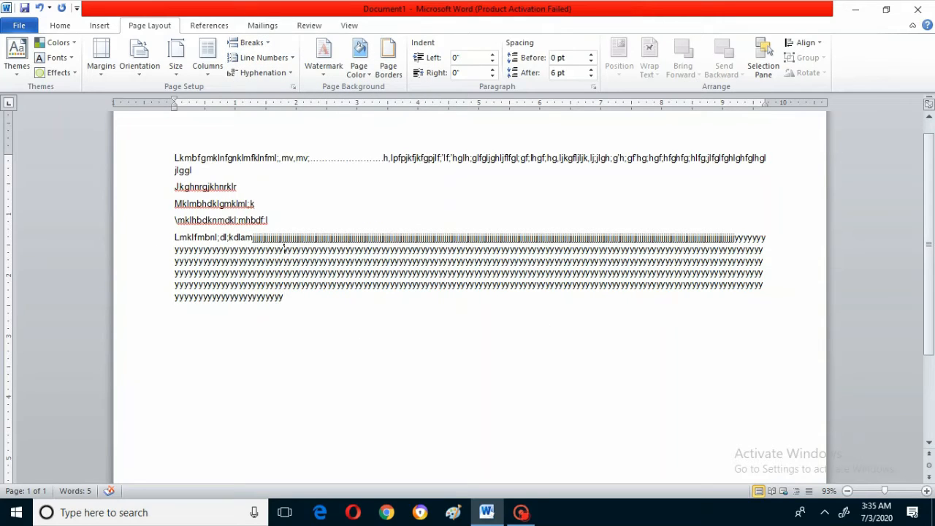
pyautogui.click(252, 42)
pyautogui.click(269, 89)
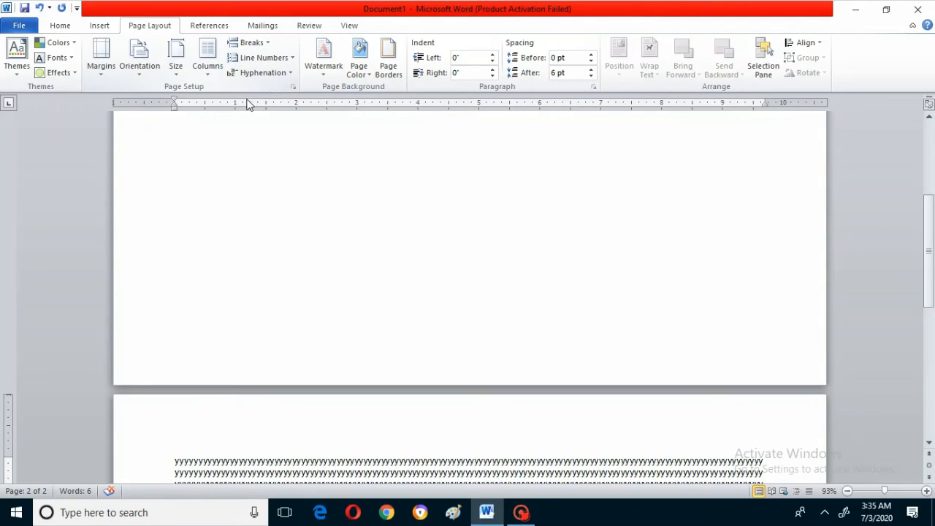
pyautogui.click(929, 119)
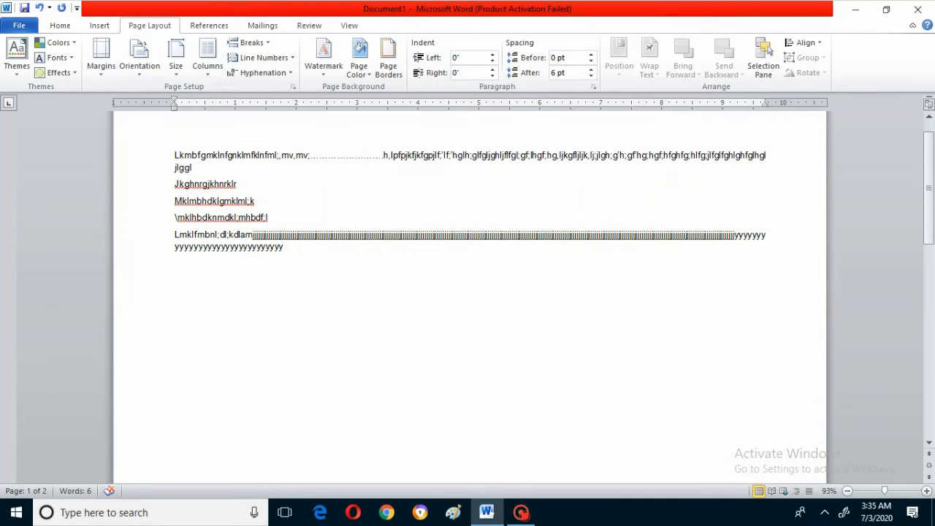
pyautogui.click(929, 444)
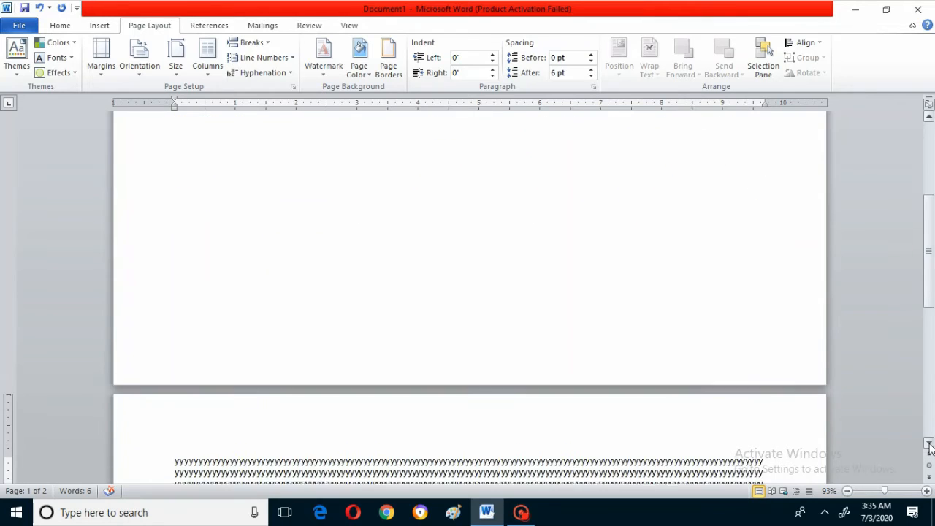
# - Insert two more page breaks before the remaining lines of y characters on the second page
pyautogui.click(250, 42)
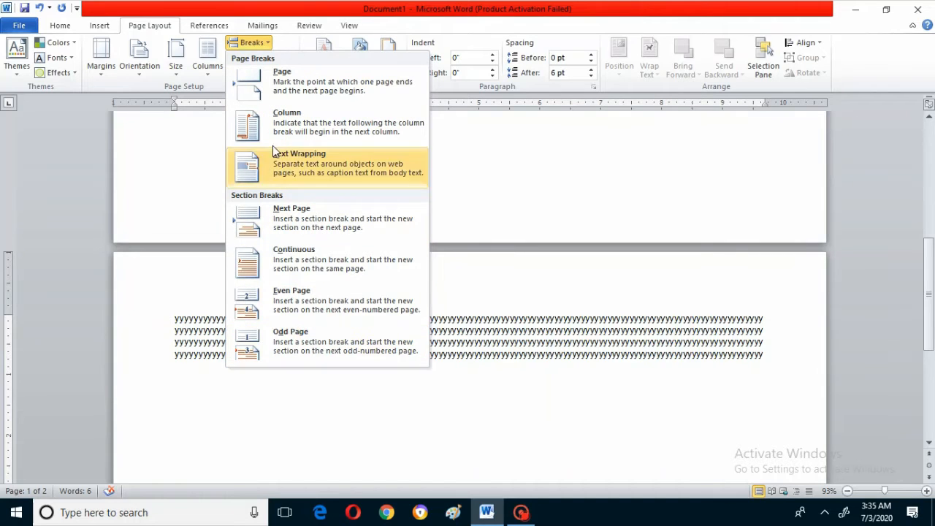
pyautogui.click(251, 43)
pyautogui.click(251, 42)
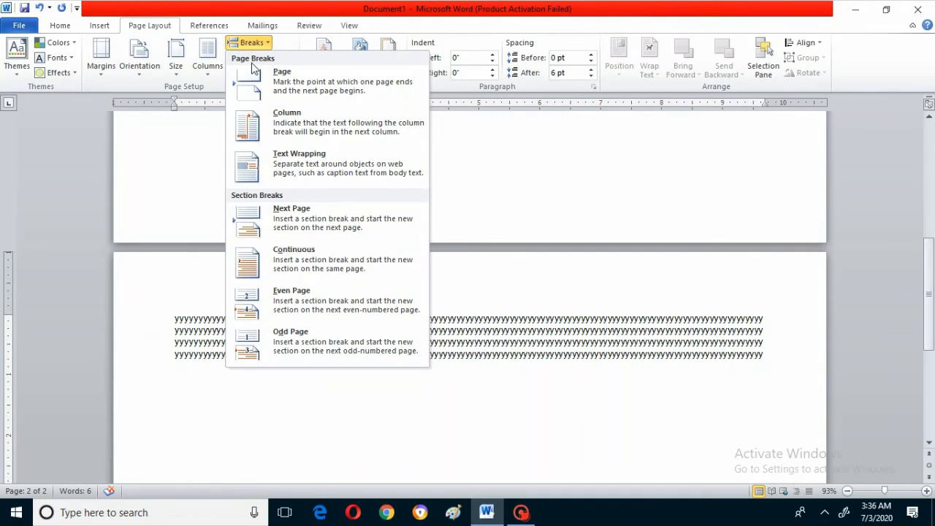
pyautogui.click(255, 73)
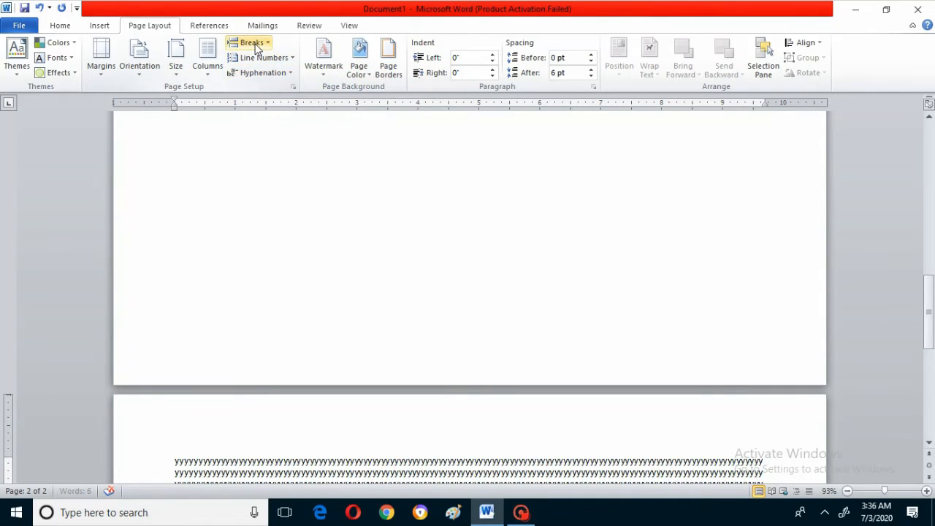
pyautogui.click(252, 43)
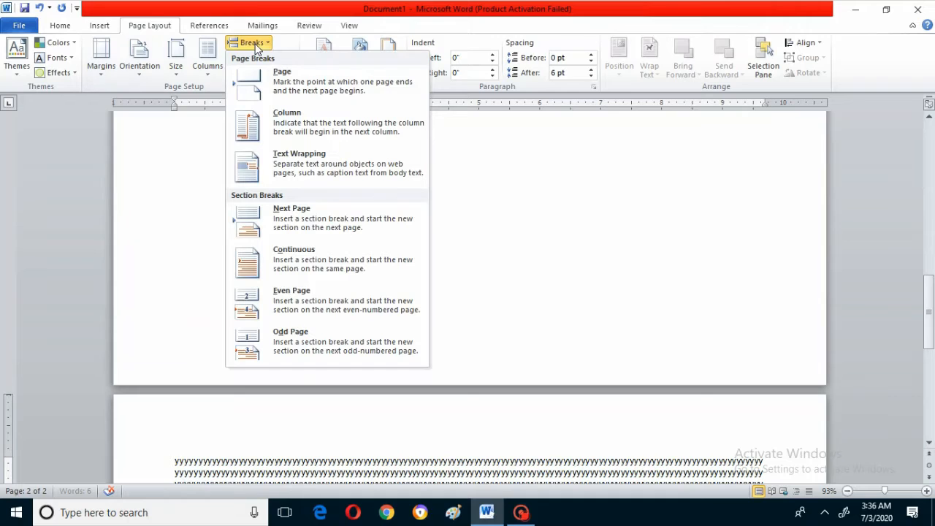
pyautogui.click(264, 94)
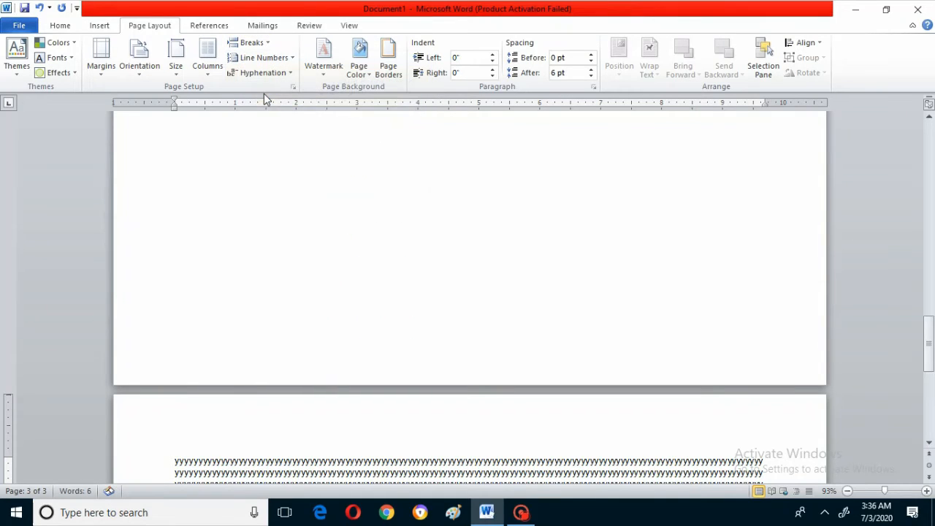
# - Review the document's pages from the last one back up to the first to examine the page breaks
pyautogui.click(929, 106)
pyautogui.click(929, 118)
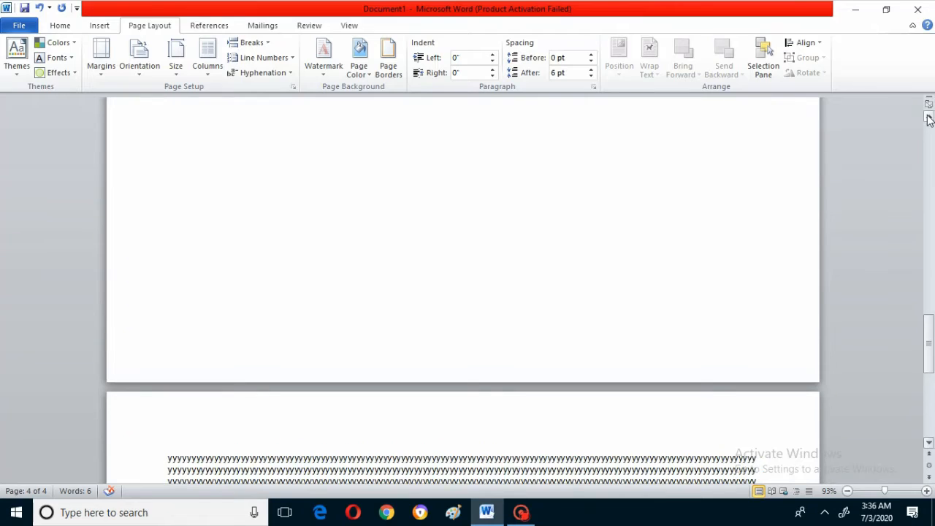
pyautogui.click(930, 119)
pyautogui.click(930, 118)
pyautogui.click(929, 118)
pyautogui.click(930, 119)
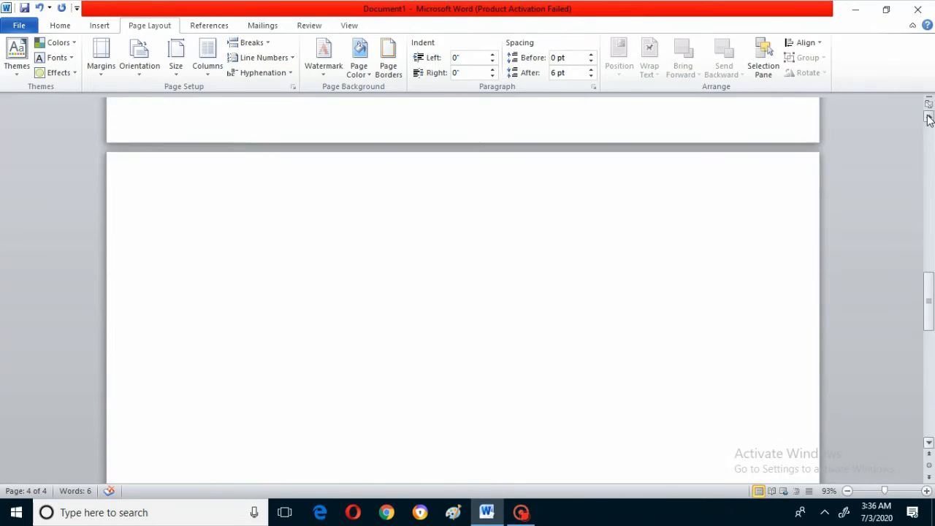
pyautogui.click(930, 119)
pyautogui.click(929, 119)
pyautogui.click(929, 119)
pyautogui.click(929, 118)
pyautogui.click(929, 119)
pyautogui.click(930, 119)
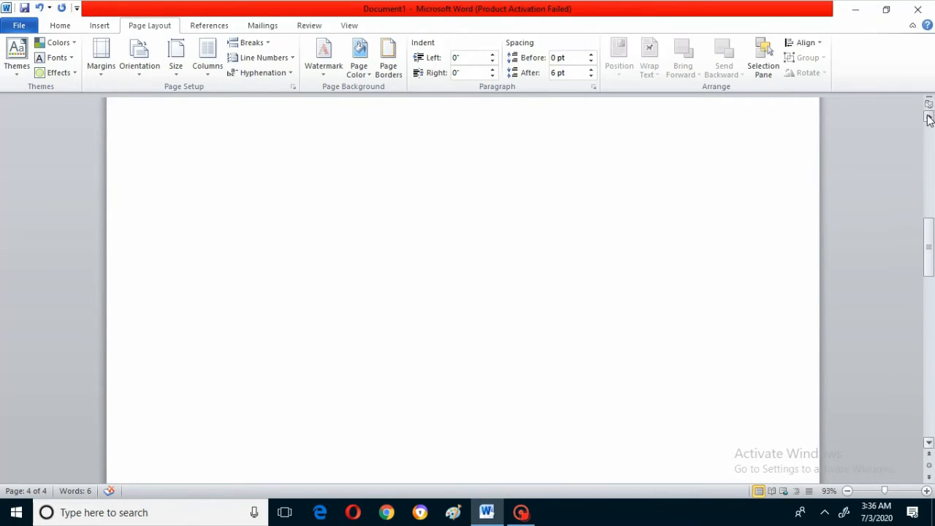
pyautogui.click(930, 119)
pyautogui.click(930, 118)
pyautogui.click(929, 119)
pyautogui.click(930, 118)
pyautogui.click(929, 118)
pyautogui.click(929, 118)
pyautogui.click(930, 118)
pyautogui.click(929, 119)
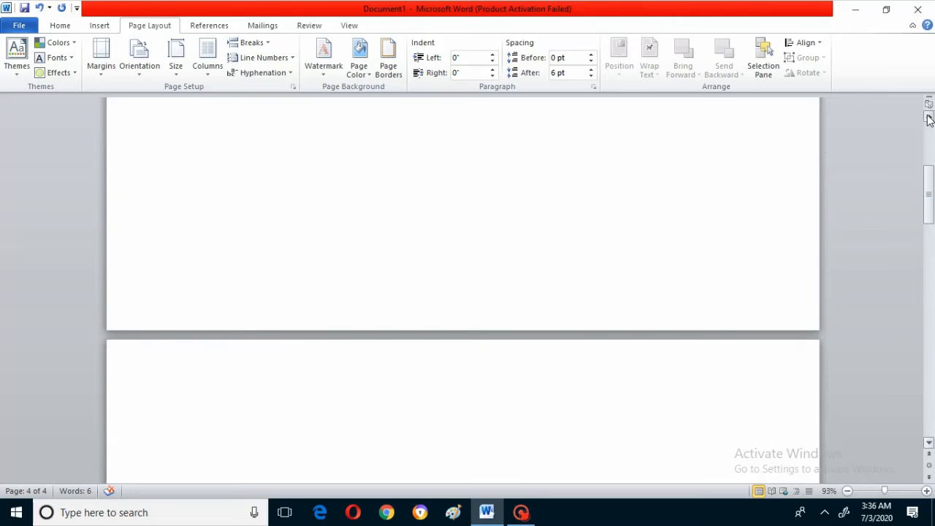
pyautogui.click(929, 118)
pyautogui.click(929, 118)
pyautogui.click(929, 118)
pyautogui.click(930, 118)
pyautogui.click(930, 118)
pyautogui.click(929, 118)
pyautogui.click(930, 118)
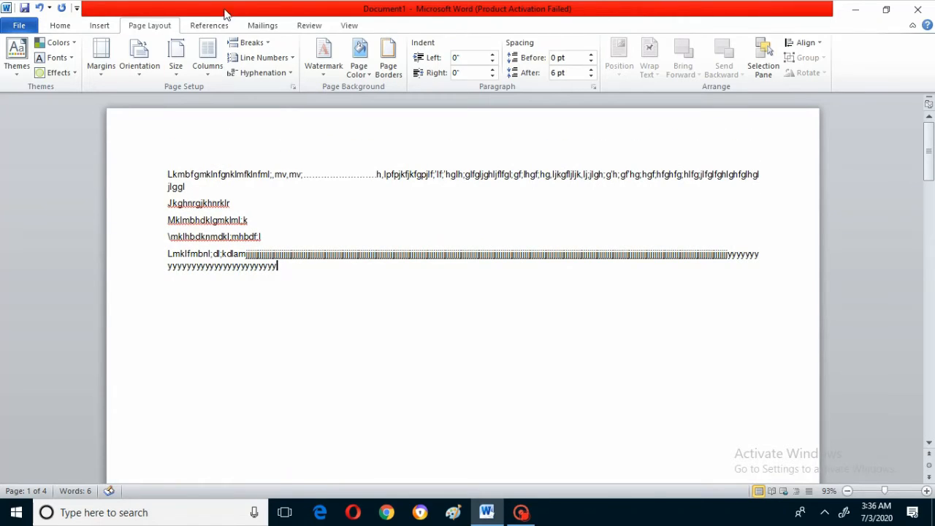
# - Apply continuous line numbering to the document and set the line numbers back to None
pyautogui.click(254, 59)
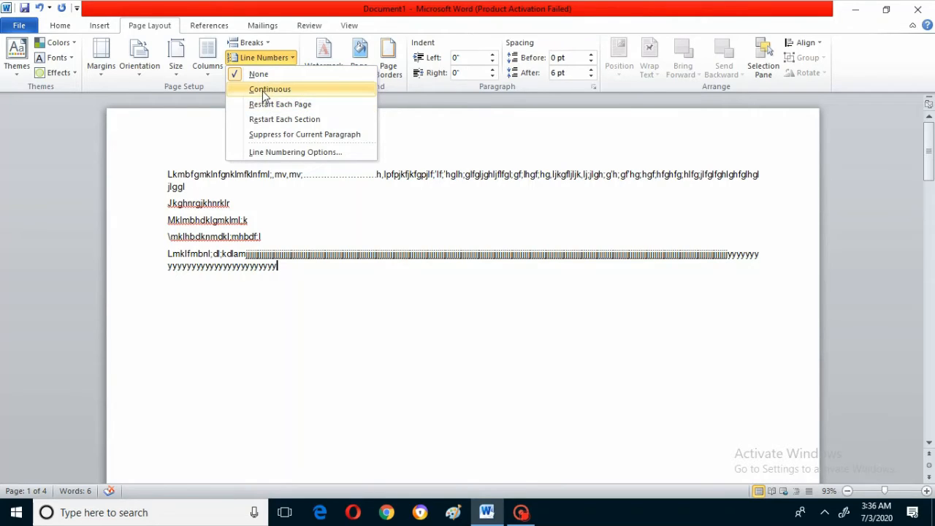
pyautogui.click(262, 91)
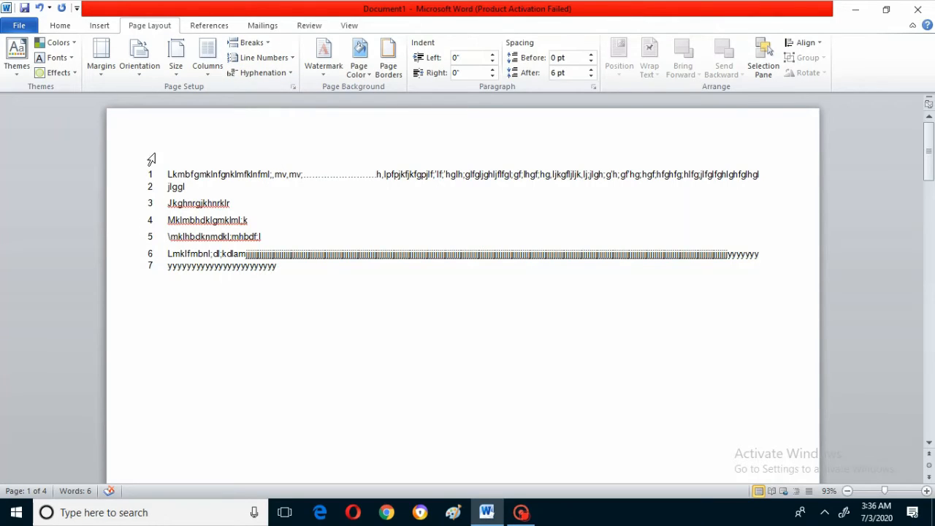
pyautogui.click(256, 58)
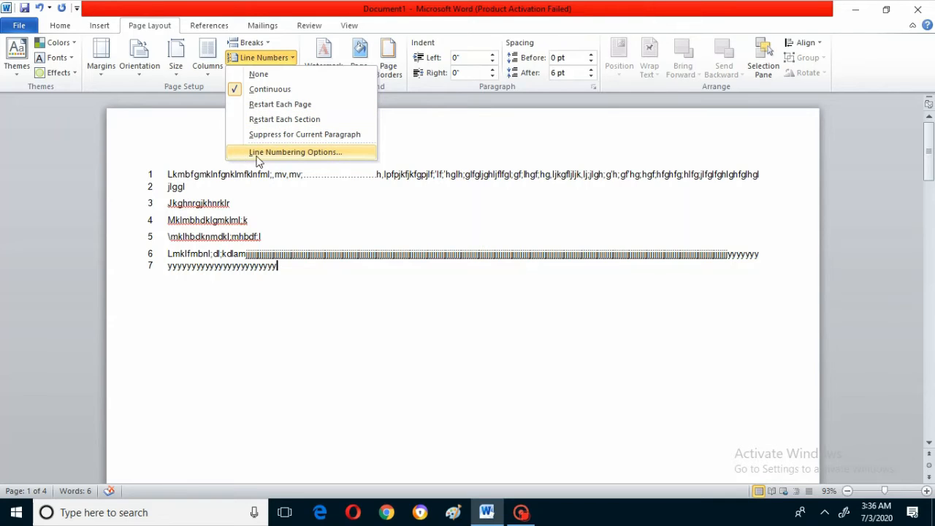
pyautogui.click(257, 75)
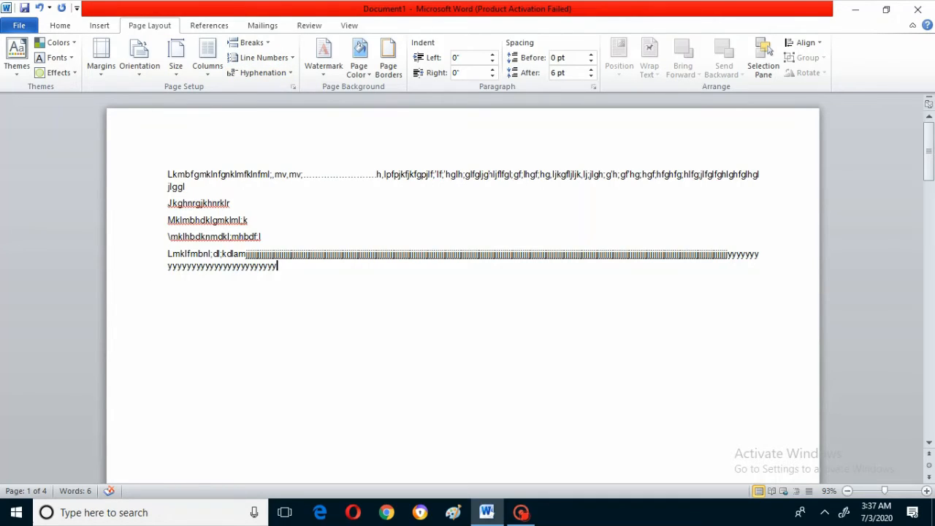
# - Delete the row of dots and the characters just before it in the first line of sample text
pyautogui.click(377, 175)
pyautogui.press('BackSpace')
pyautogui.press('BackSpace')
pyautogui.press('BackSpace')
pyautogui.press('BackSpace')
pyautogui.press('BackSpace')
pyautogui.press('BackSpace')
pyautogui.press('BackSpace')
pyautogui.press('BackSpace')
pyautogui.press('BackSpace')
pyautogui.press('BackSpace')
pyautogui.press('BackSpace')
pyautogui.press('BackSpace')
pyautogui.press('BackSpace')
pyautogui.press('BackSpace')
pyautogui.press('BackSpace')
pyautogui.press('BackSpace')
pyautogui.press('BackSpace')
pyautogui.press('BackSpace')
pyautogui.press('BackSpace')
pyautogui.press('BackSpace')
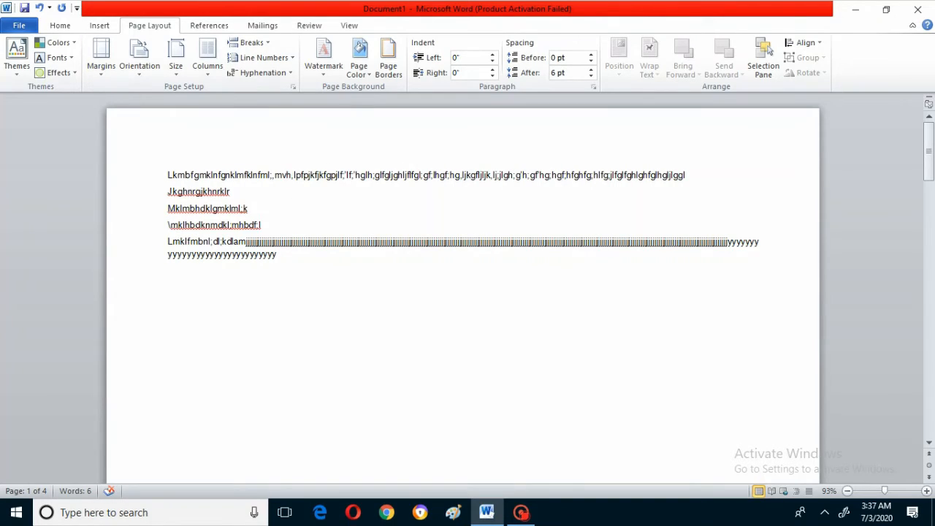
# - Set the document's hyphenation to Automatic
pyautogui.click(240, 209)
pyautogui.click(263, 225)
pyautogui.click(259, 73)
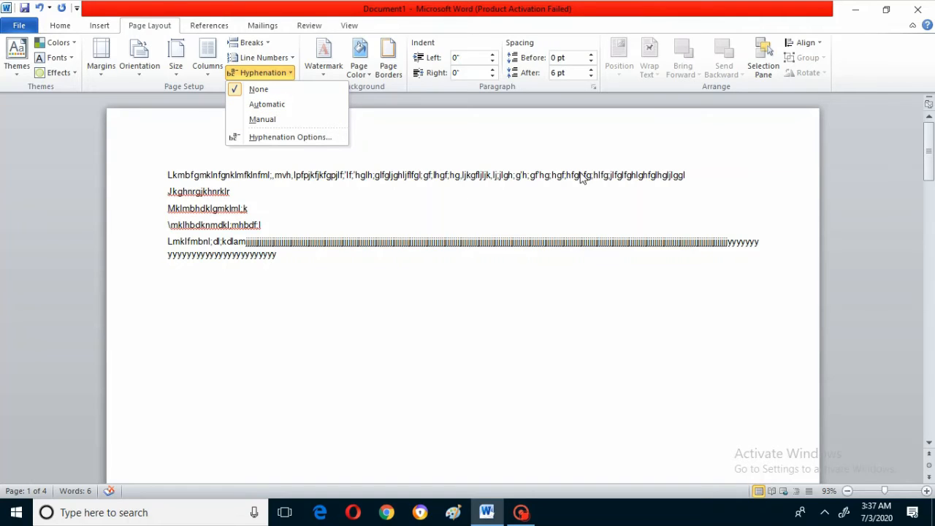
pyautogui.click(276, 105)
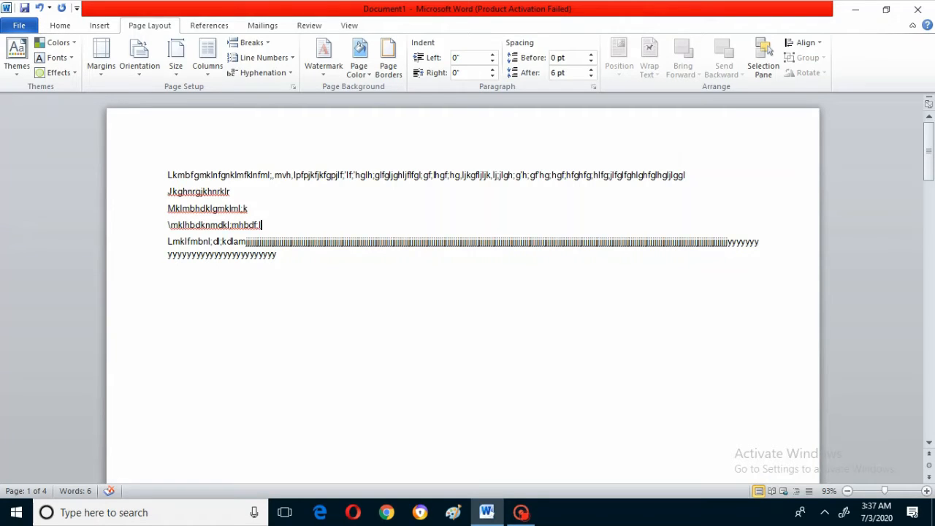
# - Add the word "keyboard" at the end of the first line of sample text
pyautogui.click(686, 175)
pyautogui.write('keyboard')
# - Insert filler letters, mostly j, directly before "keyboard" until the first paragraph wraps onto a second line
pyautogui.press('Left')
pyautogui.press('Left')
pyautogui.press('Left')
pyautogui.press('Left')
pyautogui.press('Left')
pyautogui.press('Left')
pyautogui.press('Left')
pyautogui.press('Left')
pyautogui.write('nhjhjhjjj')
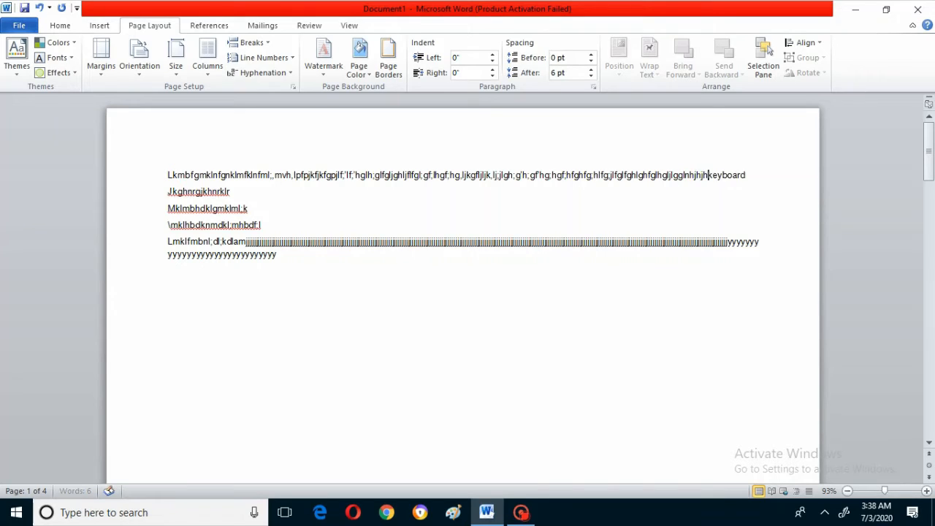
pyautogui.write('jjjj')
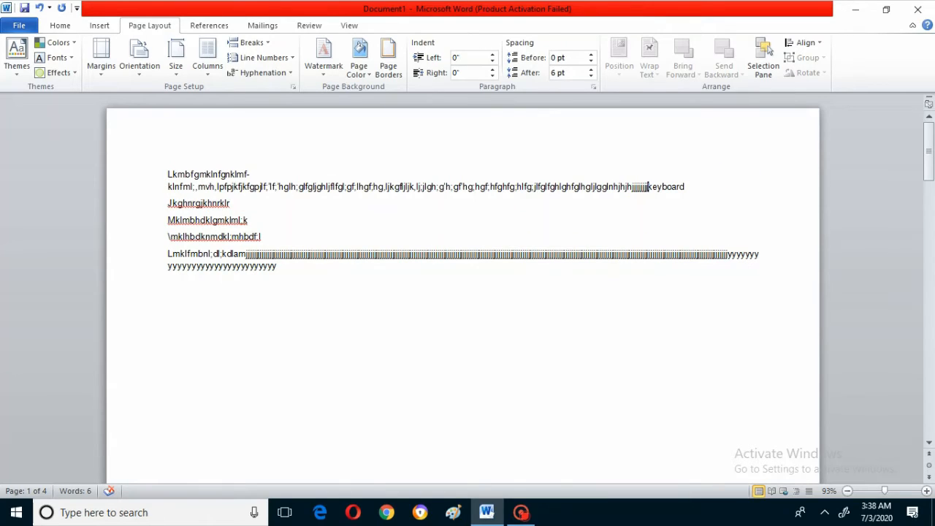
pyautogui.write('jjj')
# - Split the word "keyboard" after "key" so that "board" starts a new paragraph
pyautogui.moveTo(665, 187); pyautogui.dragTo(670, 188)
pyautogui.click(230, 204)
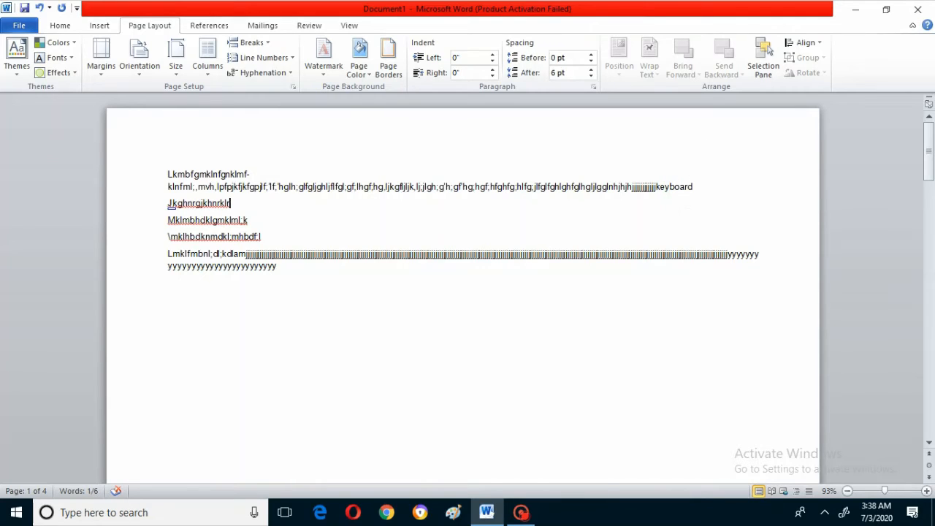
pyautogui.click(670, 187)
pyautogui.press('Return')
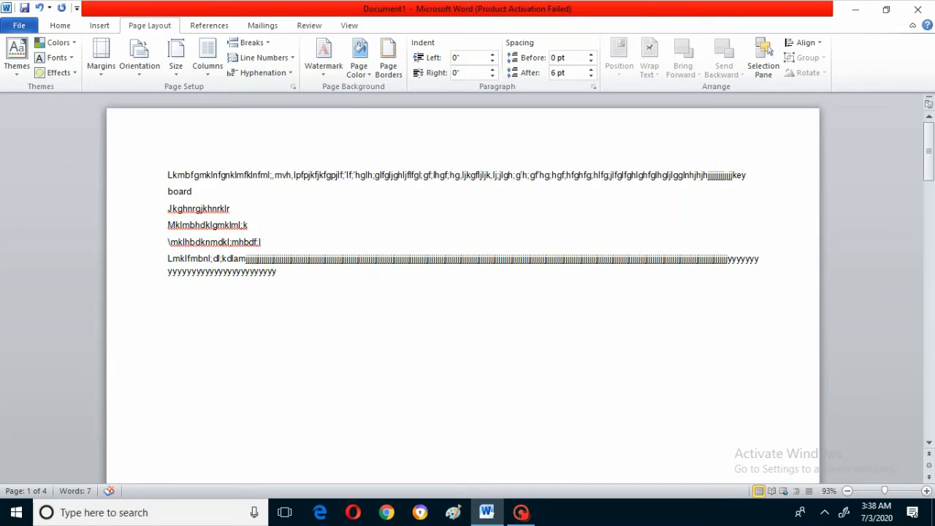
# - Reapply Automatic hyphenation and remove the paragraph break between "key" and "board"
pyautogui.click(245, 73)
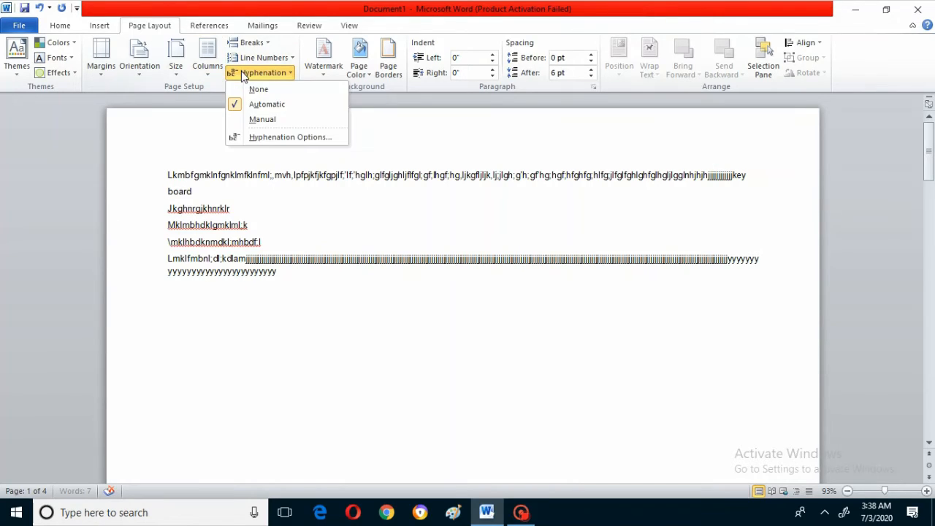
pyautogui.click(254, 104)
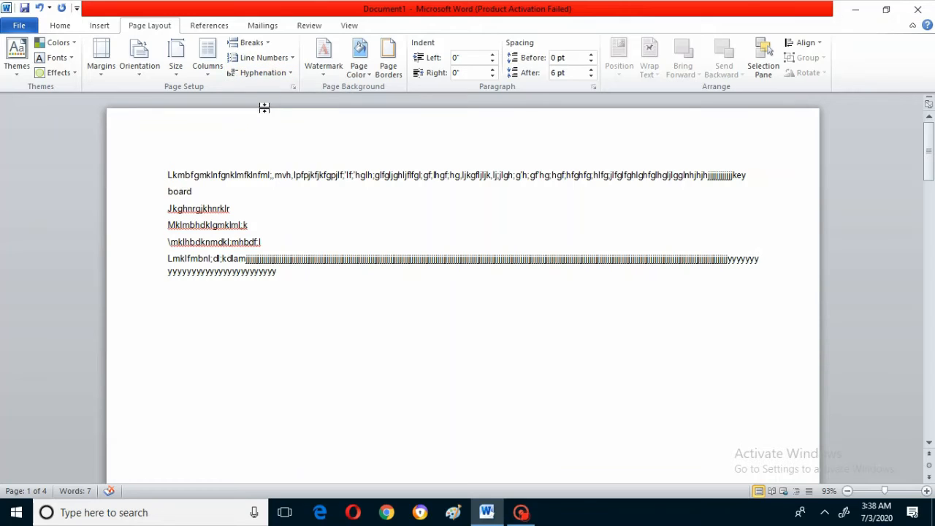
pyautogui.press('Left')
pyautogui.press('Delete')
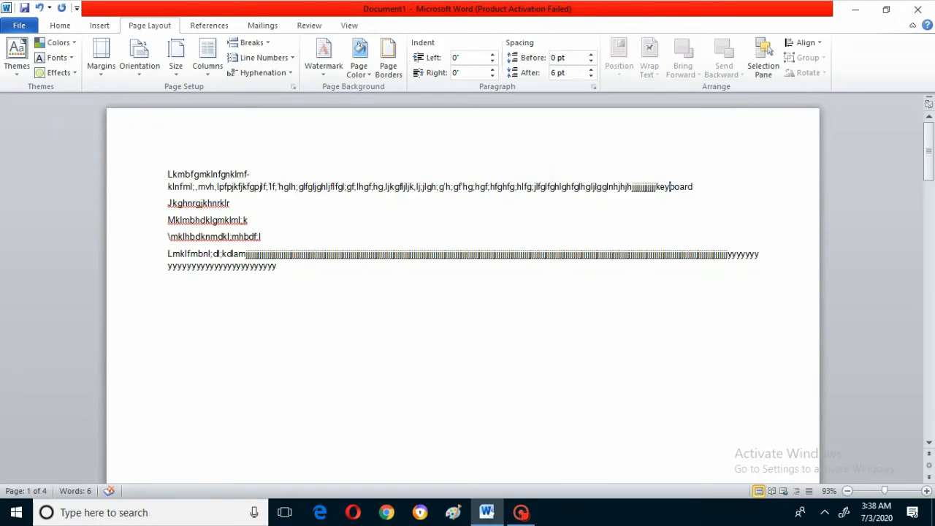
pyautogui.click(262, 70)
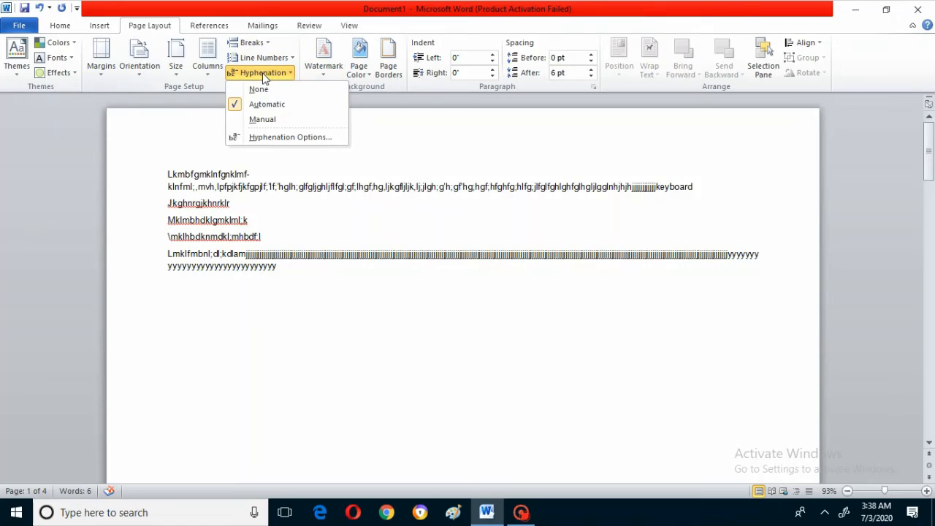
pyautogui.click(259, 106)
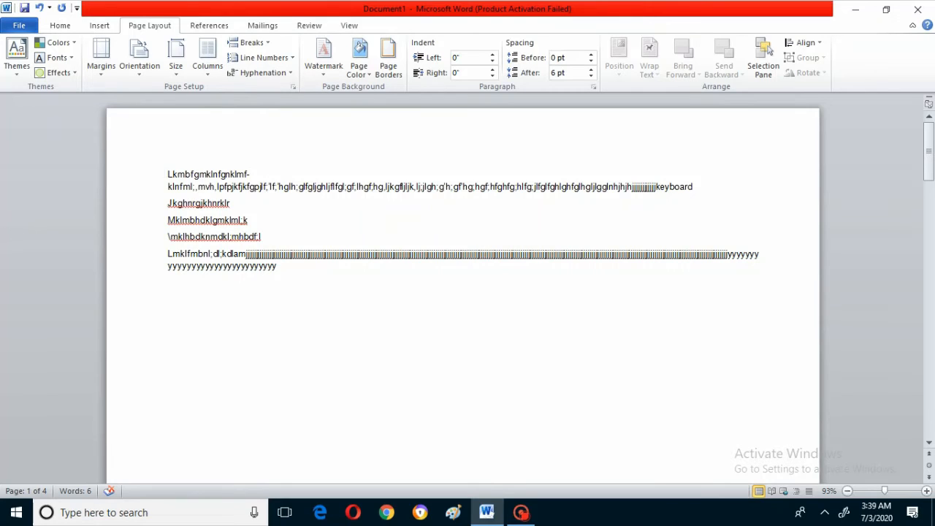
# - Switch hyphenation for all the sample text to None and back to Automatic
pyautogui.moveTo(169, 175); pyautogui.dragTo(401, 268)
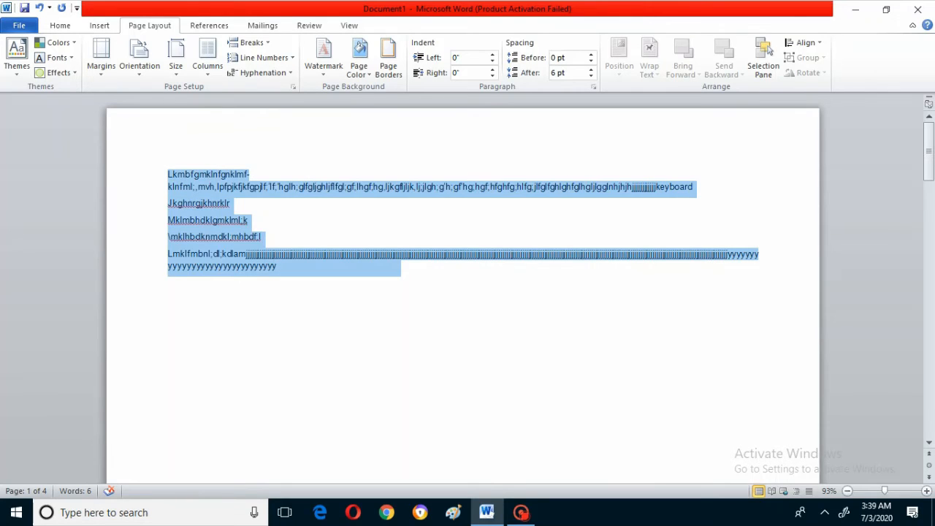
pyautogui.click(255, 71)
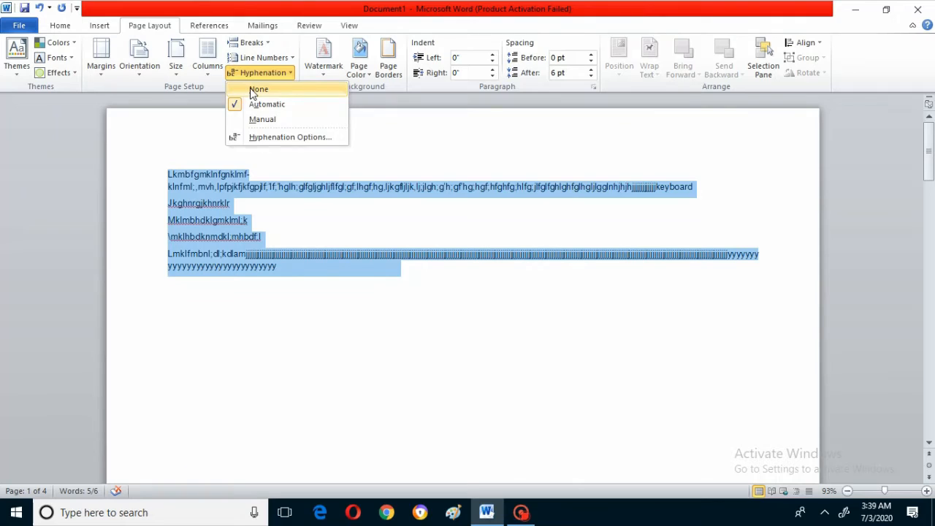
pyautogui.click(257, 89)
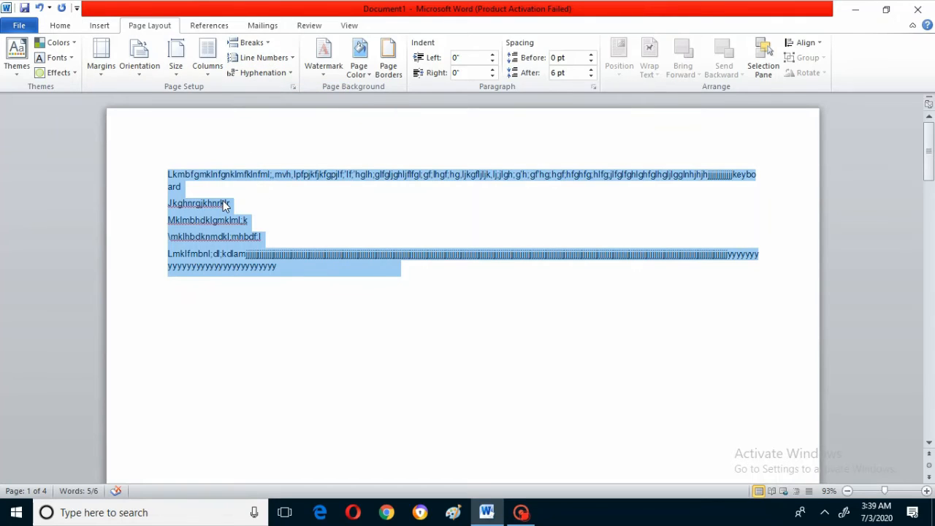
pyautogui.click(261, 73)
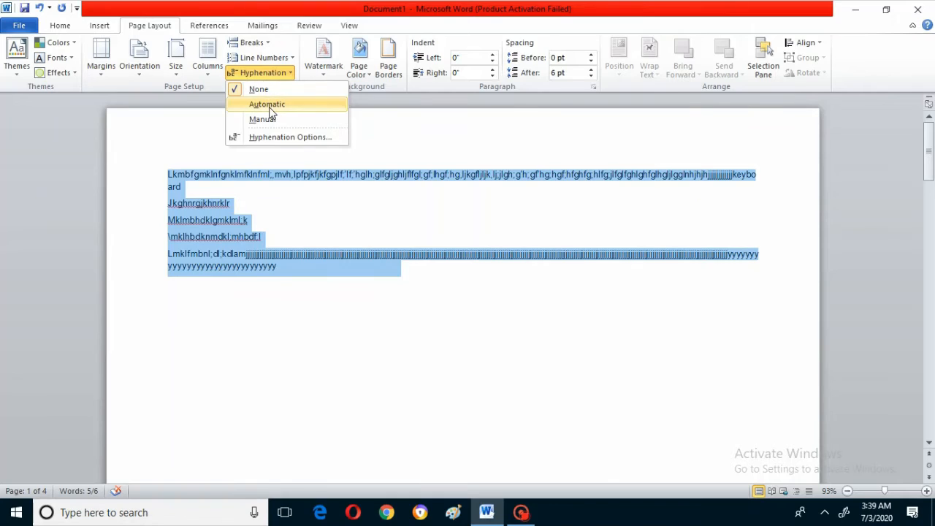
pyautogui.click(268, 104)
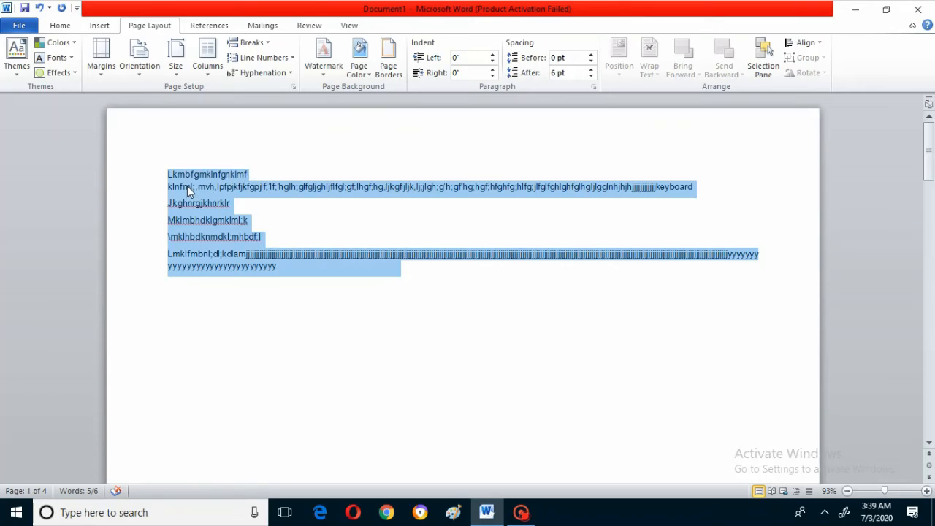
pyautogui.click(254, 176)
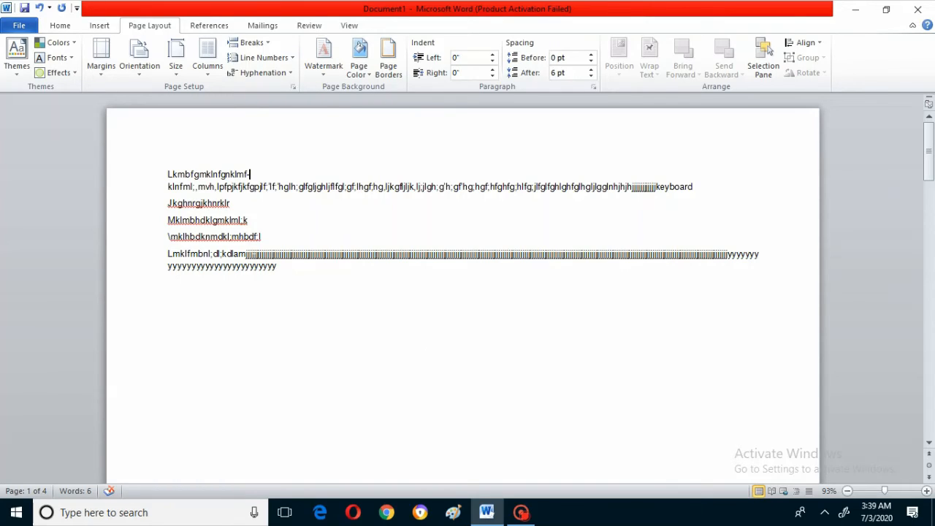
# - Apply the built-in CONFIDENTIAL 2 watermark to the document
pyautogui.click(322, 67)
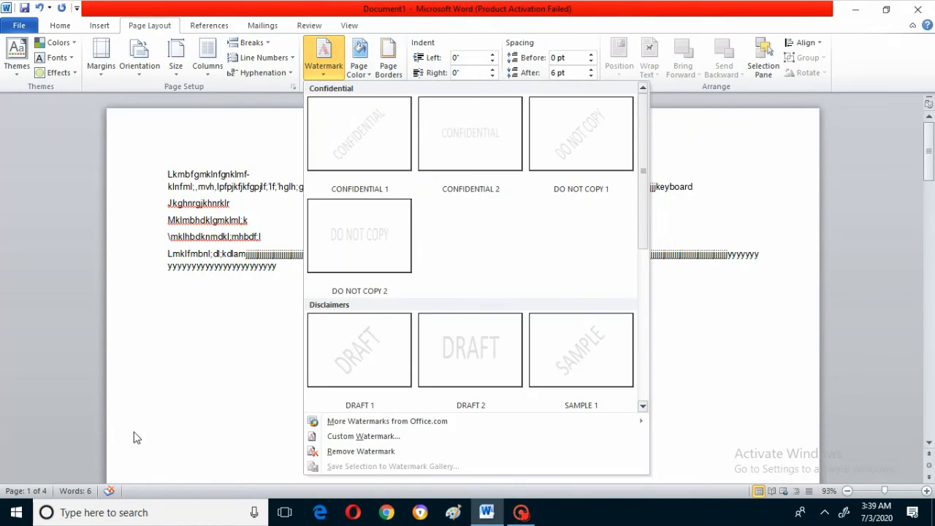
pyautogui.click(183, 380)
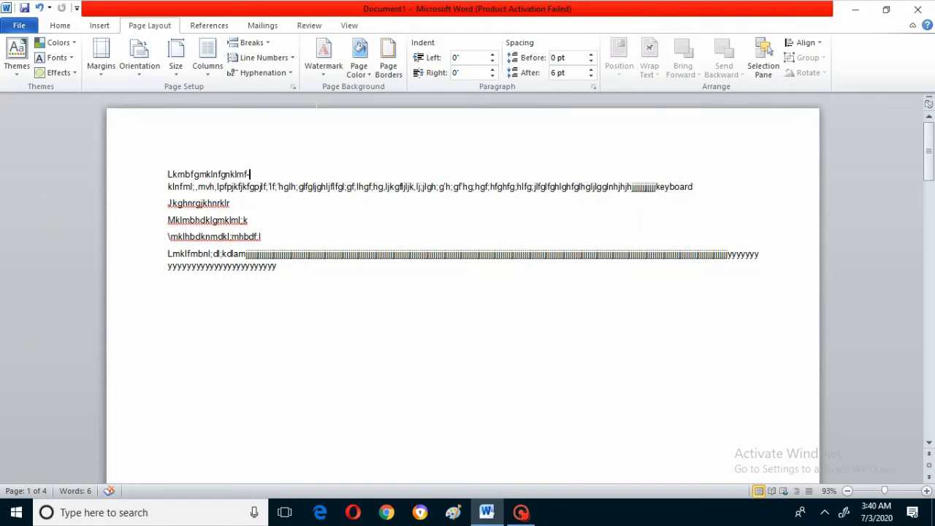
pyautogui.click(322, 71)
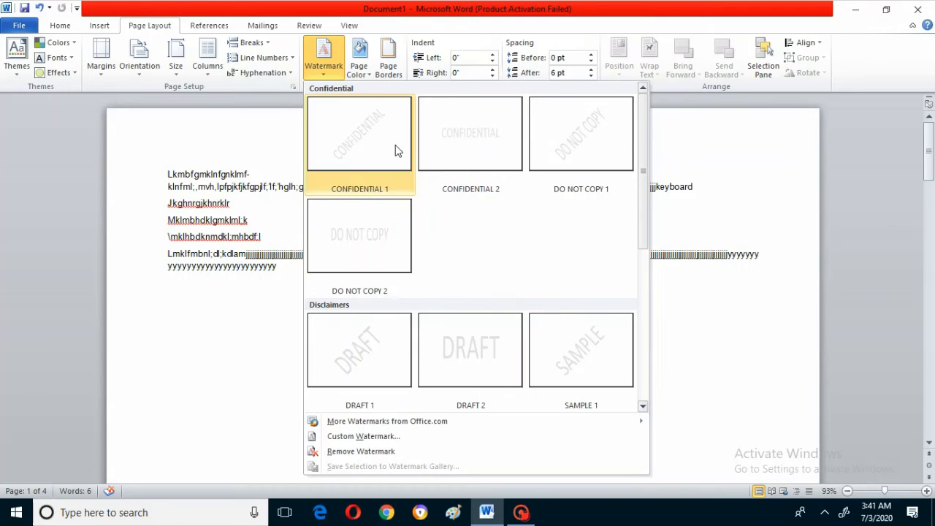
pyautogui.click(470, 143)
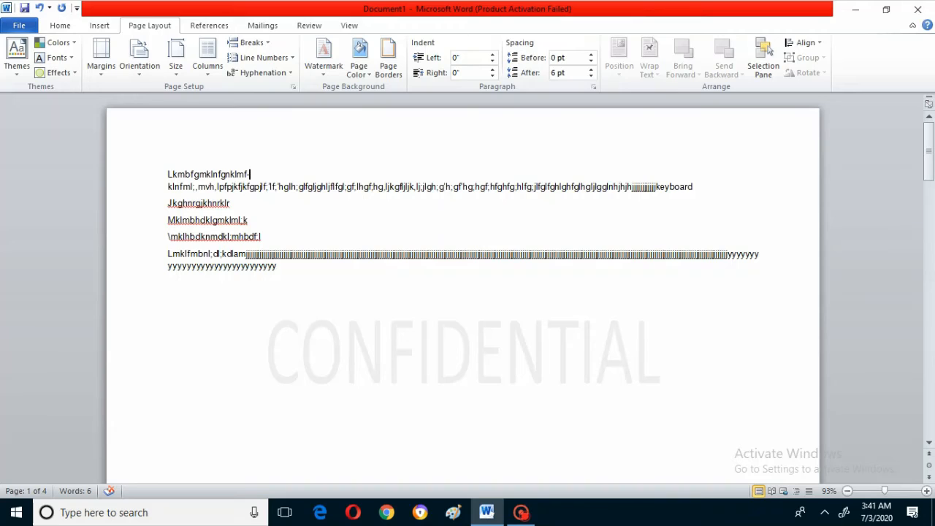
# - Examine how the CONFIDENTIAL watermark appears behind the text and across the document's pages
pyautogui.hotkey('ctrl', 'Return')
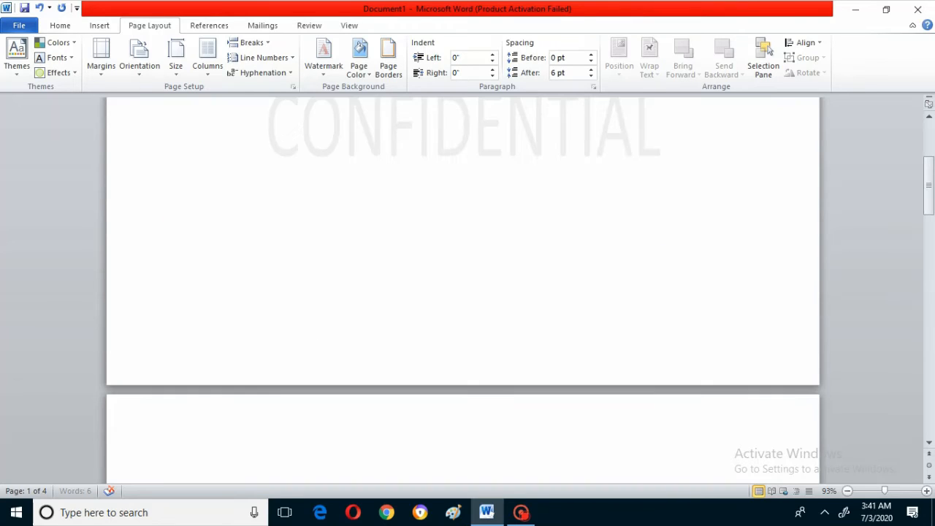
pyautogui.press('Up')
pyautogui.press('Up')
pyautogui.press('Up')
pyautogui.press('Up')
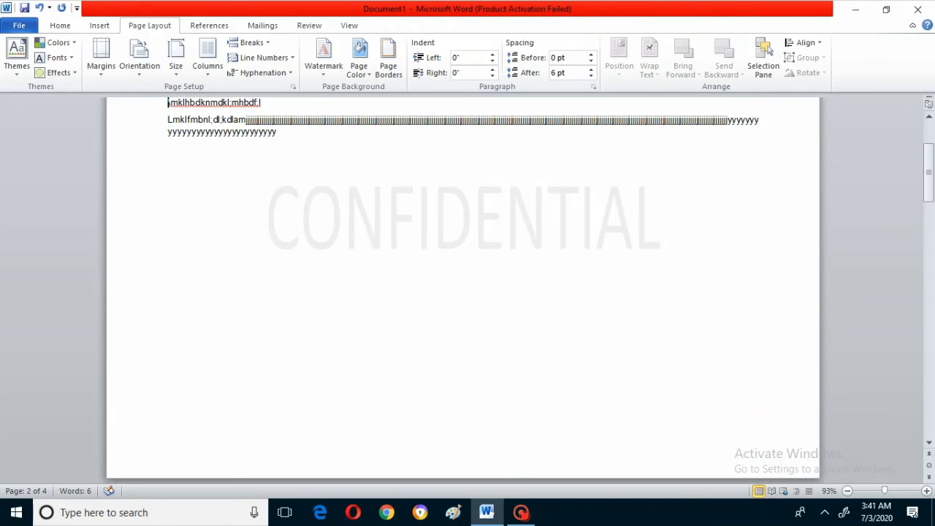
pyautogui.press('Down')
pyautogui.press('Down')
pyautogui.press('Down')
pyautogui.press('Down')
pyautogui.press('Up')
pyautogui.press('Up')
pyautogui.press('Up')
pyautogui.press('Up')
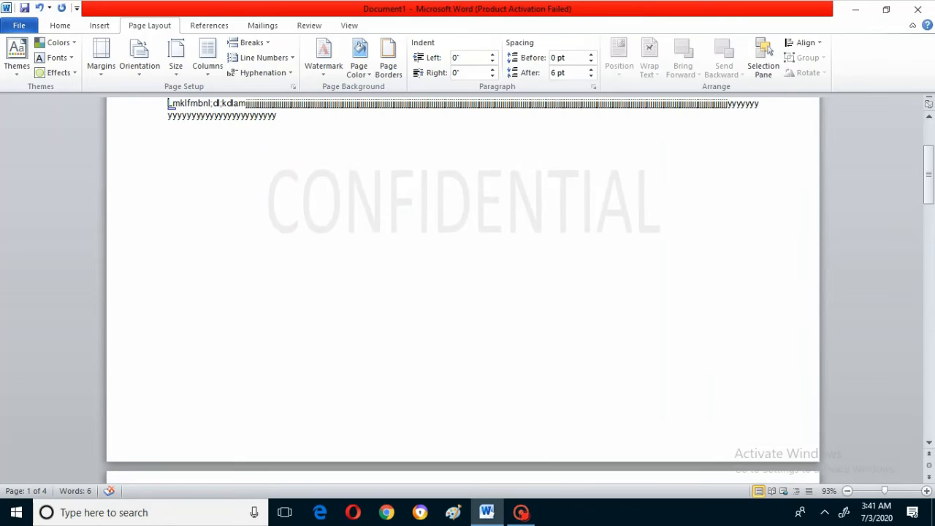
pyautogui.press('Down')
pyautogui.press('Down')
pyautogui.press('Down')
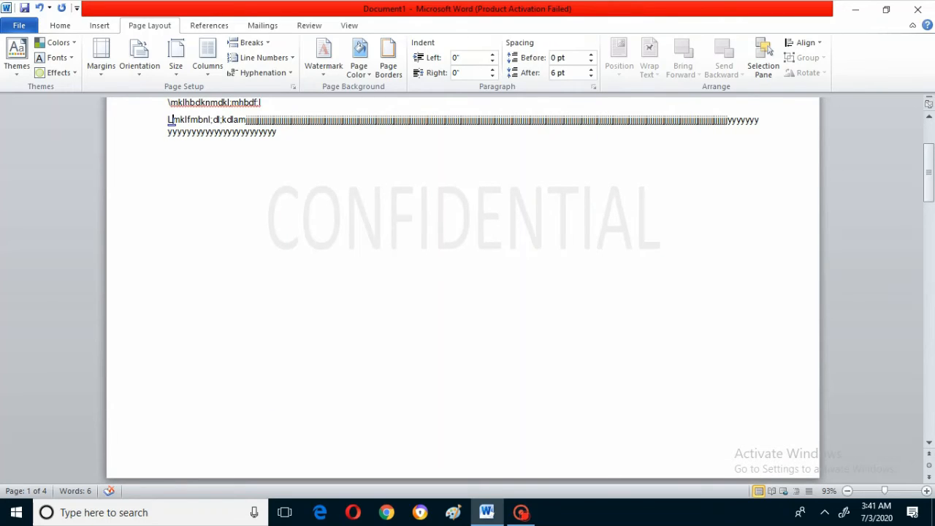
pyautogui.press('Up')
pyautogui.press('Up')
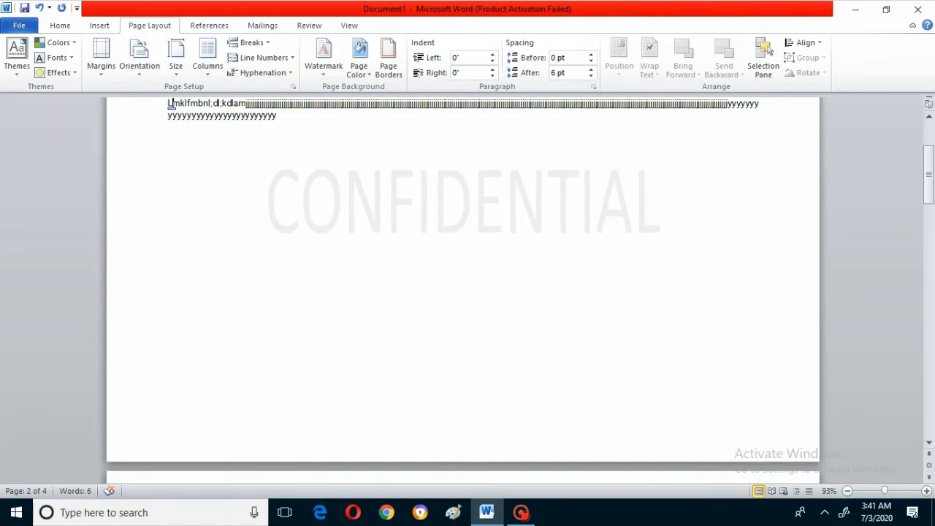
# - Extend the last sample paragraph with random filler characters and add three more filler lines below it
pyautogui.press('Right')
pyautogui.press('Right')
pyautogui.press('Right')
pyautogui.press('Right')
pyautogui.press('Right')
pyautogui.press('Right')
pyautogui.press('Right')
pyautogui.press('Right')
pyautogui.press('Right')
pyautogui.press('Right')
pyautogui.press('Right')
pyautogui.press('Right')
pyautogui.write('l;vjkdflkdfl;bkfl;dfk')
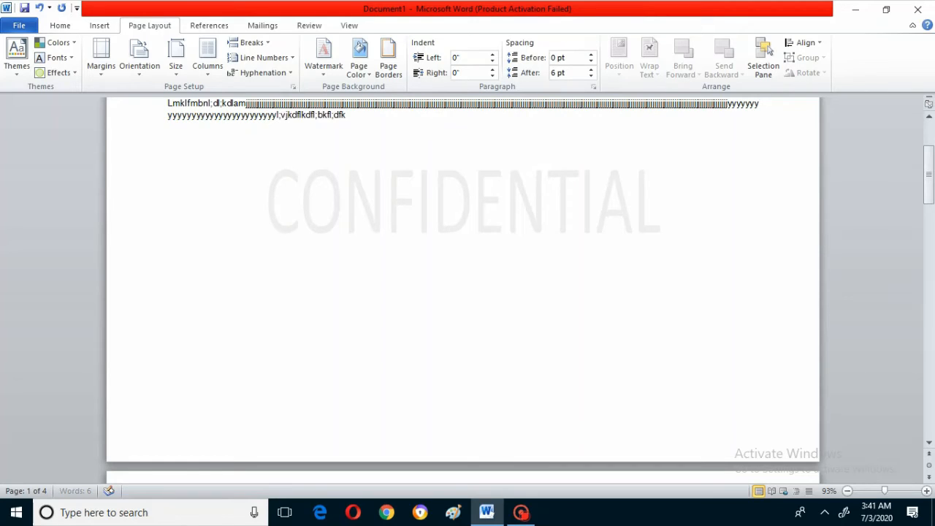
pyautogui.write("sdfl;gklsdlghdflhkdfl;hkdfhl;df;'sdrlgd;lgd;lgkl'")
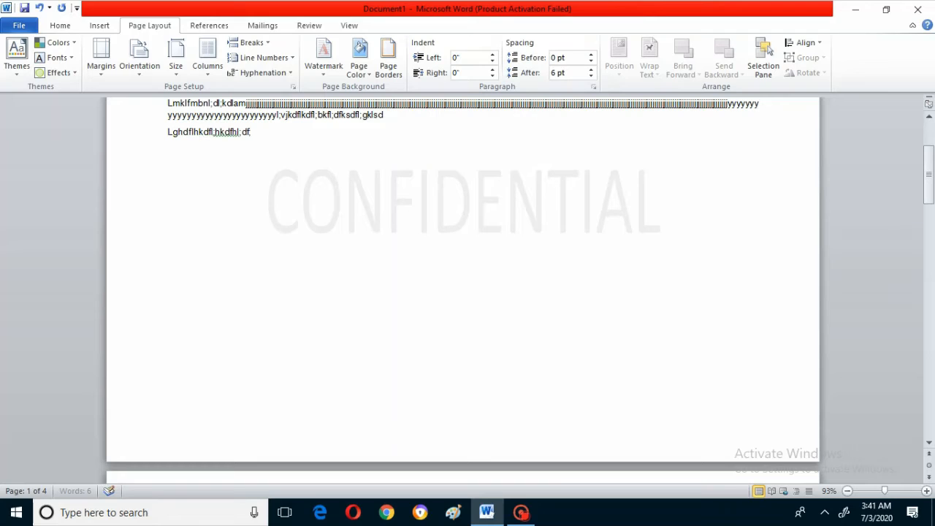
pyautogui.press('Return')
pyautogui.write(";gklklr;ghl;'ghldr;][tyjpty][jk")
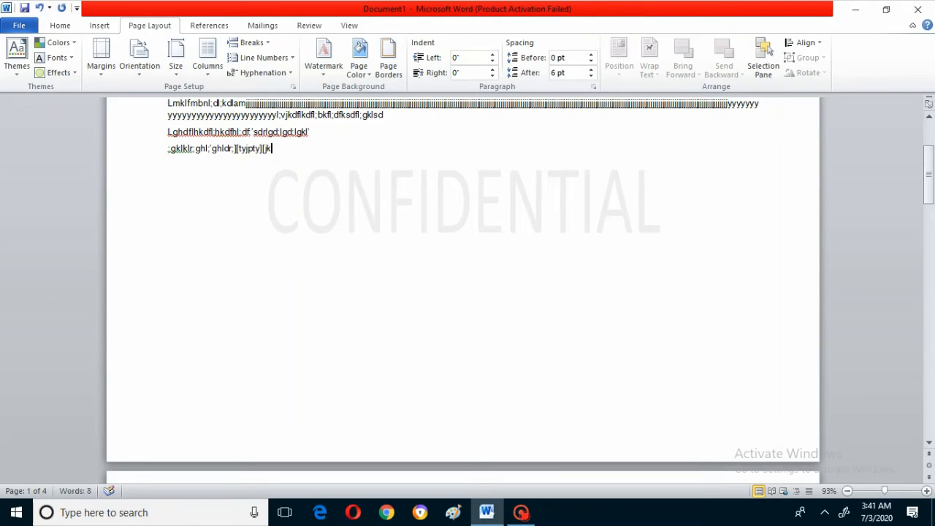
pyautogui.press('Return')
pyautogui.write("jl;typ;ljty;'ljty;'jlty';jty;'jtyjklytjkl")
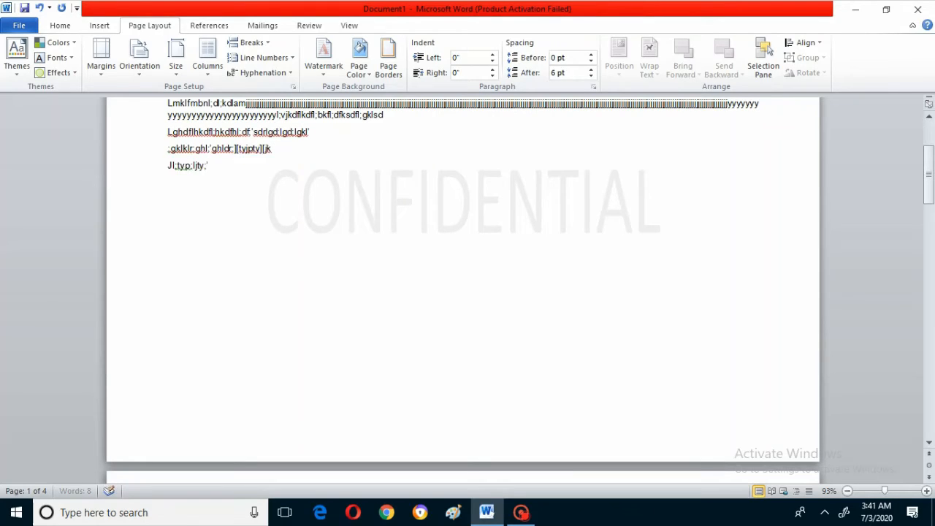
pyautogui.write('tyj')
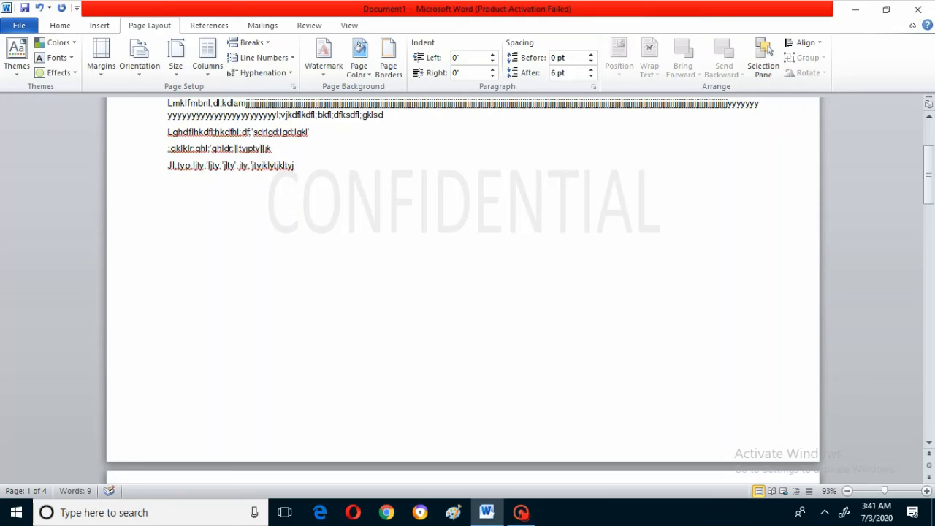
# - Leave one blank line and add a longer line of random filler characters beneath it
pyautogui.press('Return')
pyautogui.press('Return')
pyautogui.write(';hrt;jkrtfjytyjk')
pyautogui.write("uykuy'kluyk")
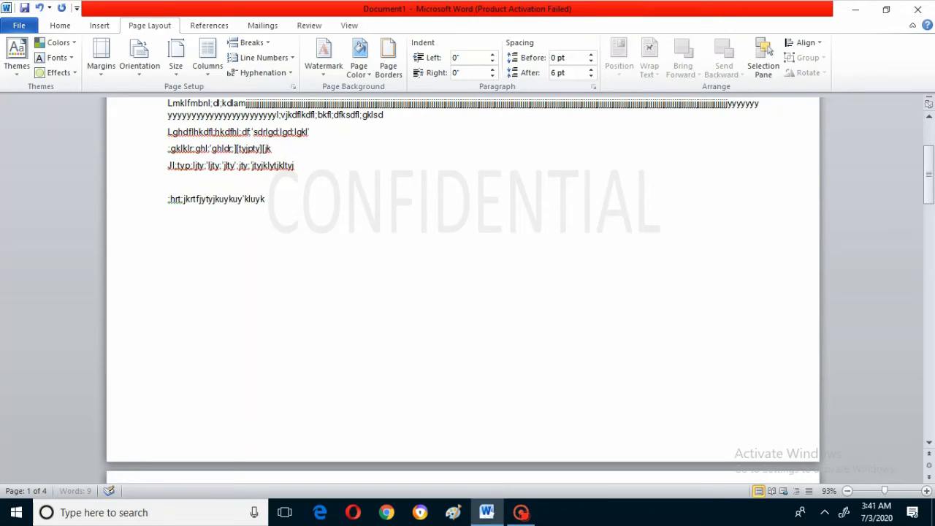
pyautogui.write("'uy'kuy'k;uy'kluy'klyup'kluy'pkluy'klyplujy")
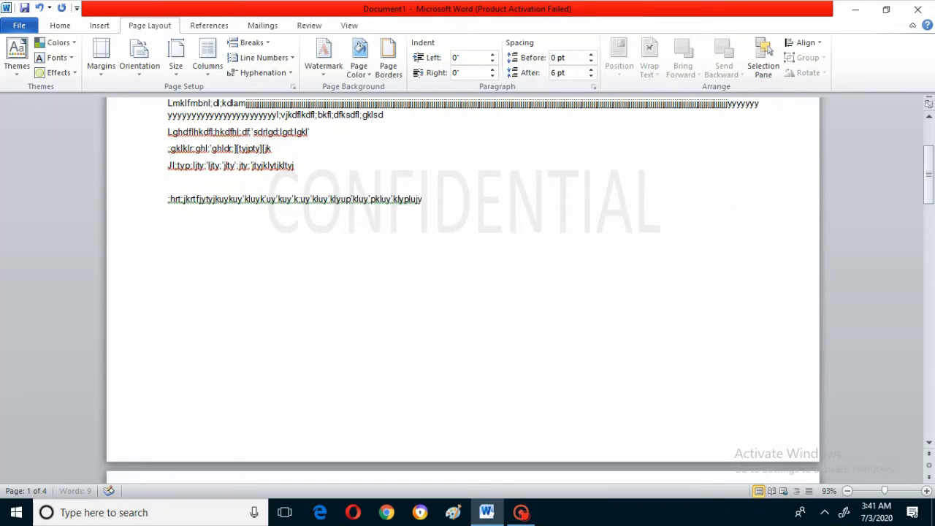
pyautogui.write("yy;'hrtlhktolsktoro")
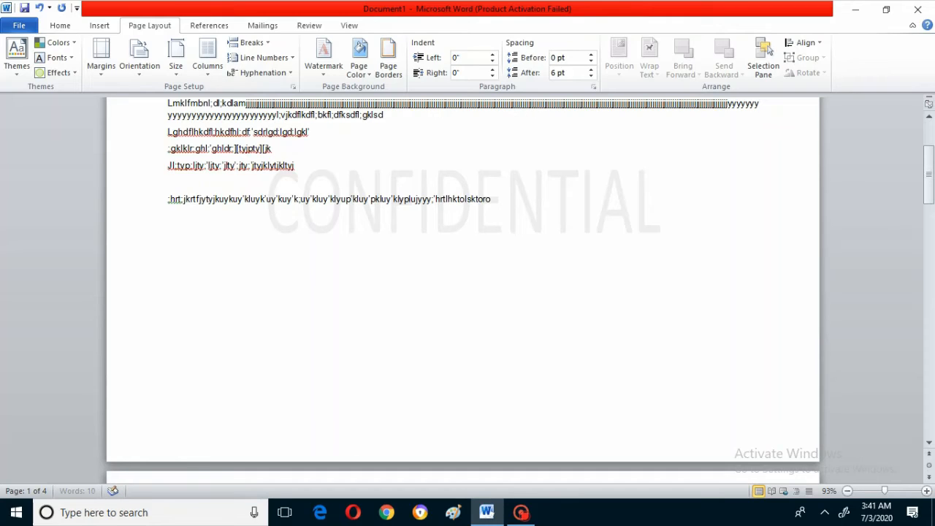
pyautogui.write('yk')
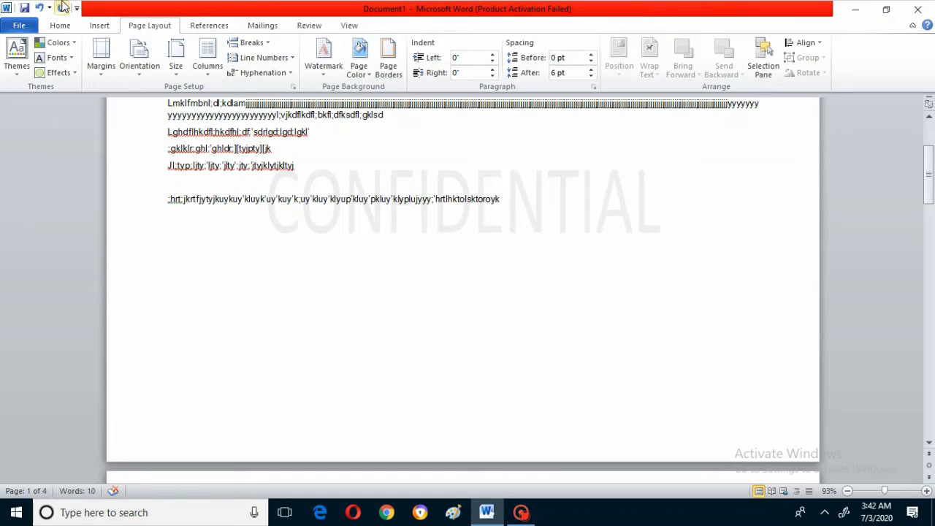
# - Remove the CONFIDENTIAL watermark and choose the text watermark option in the custom watermark settings
pyautogui.click(325, 77)
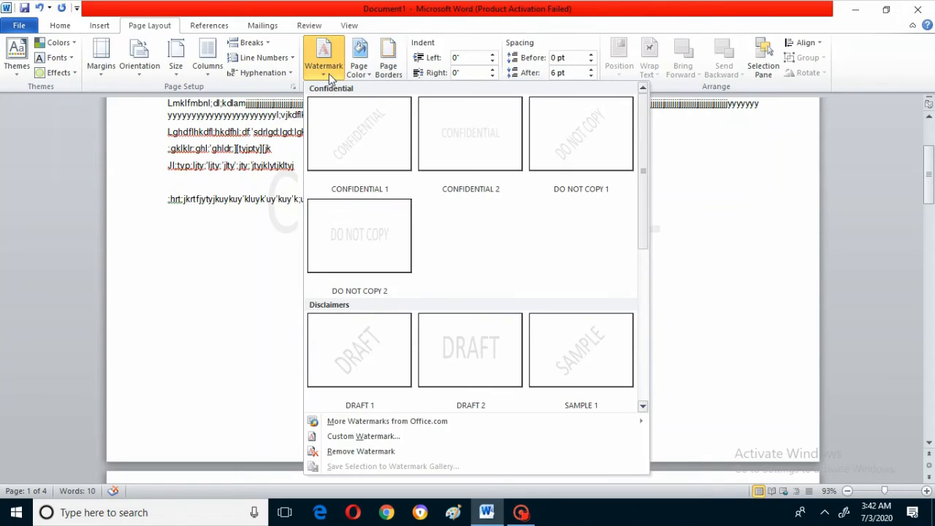
pyautogui.click(358, 451)
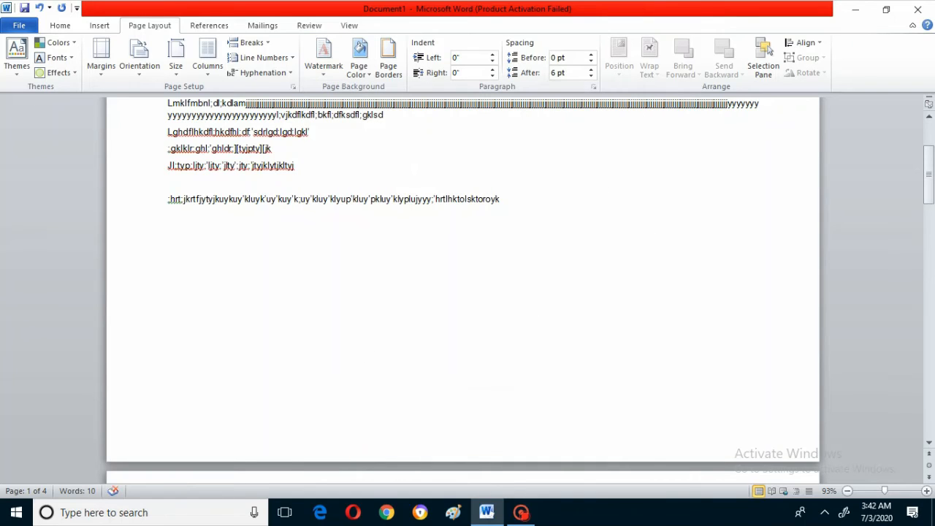
pyautogui.click(323, 69)
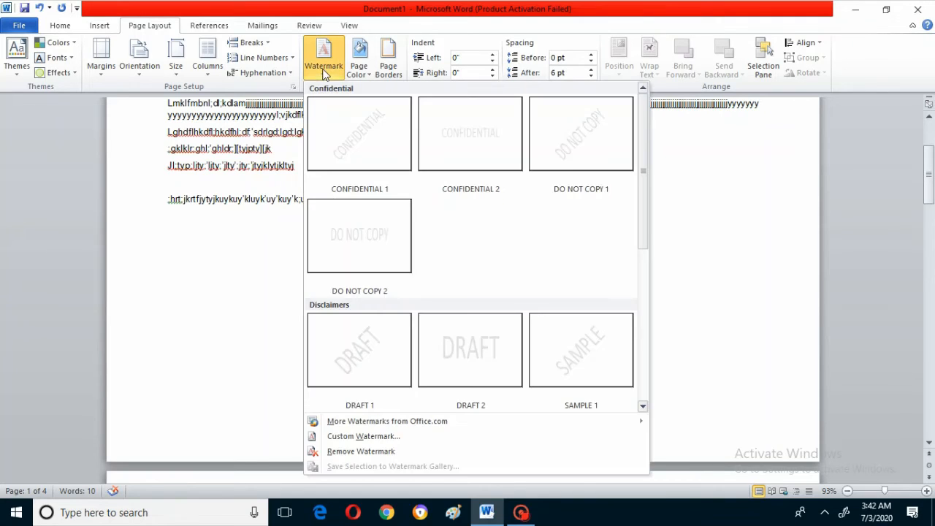
pyautogui.click(358, 437)
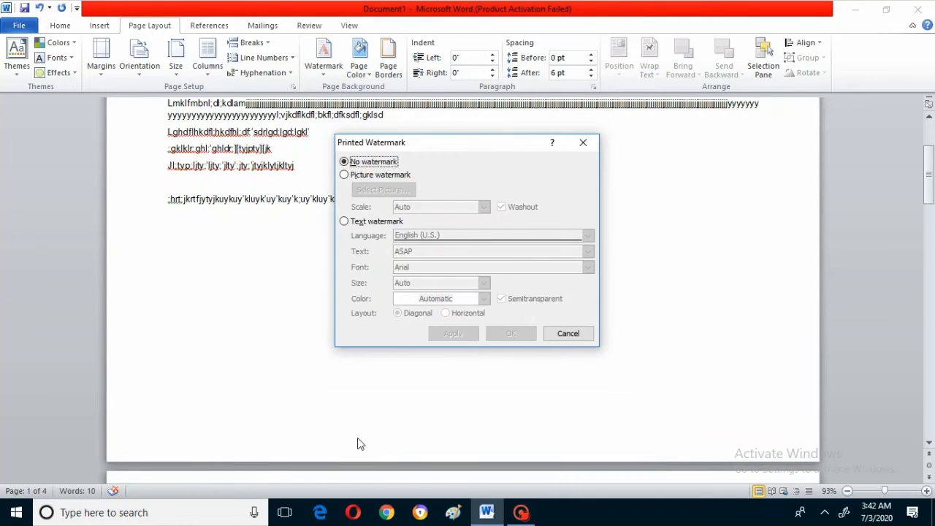
pyautogui.click(344, 162)
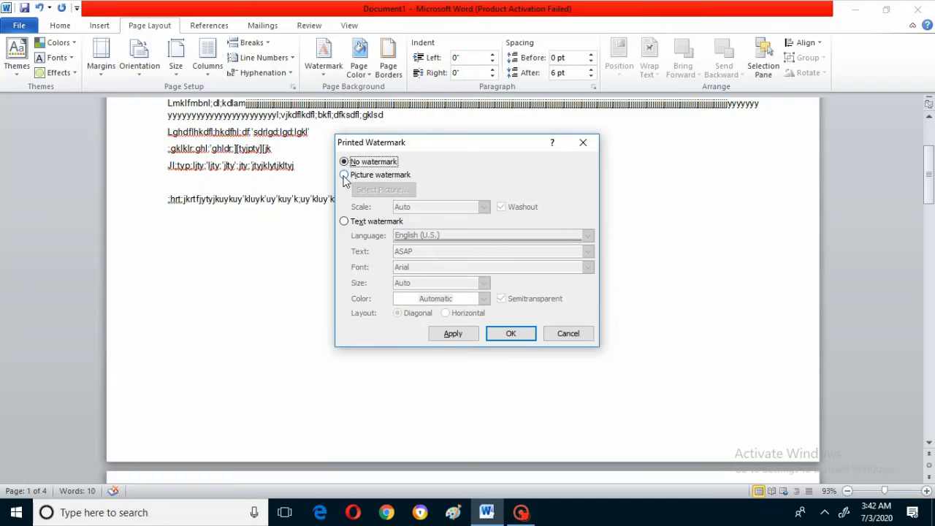
pyautogui.click(345, 177)
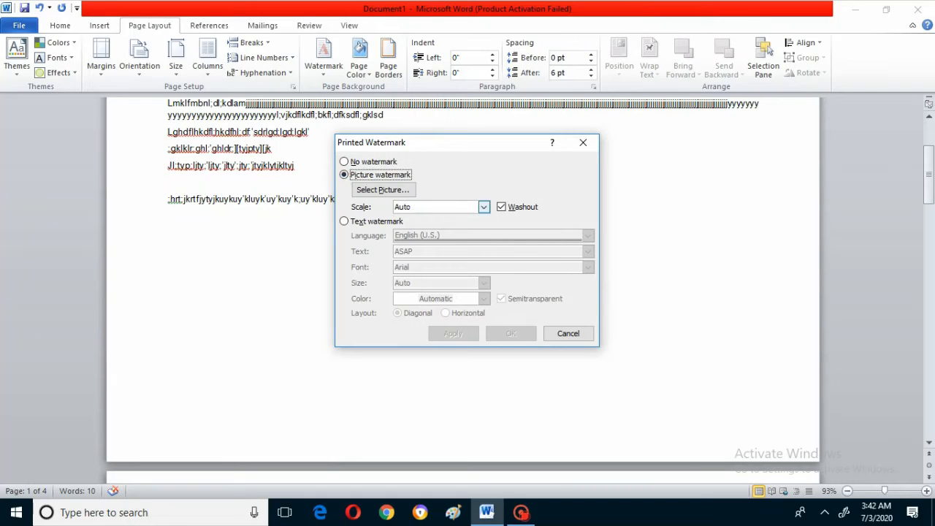
pyautogui.click(345, 222)
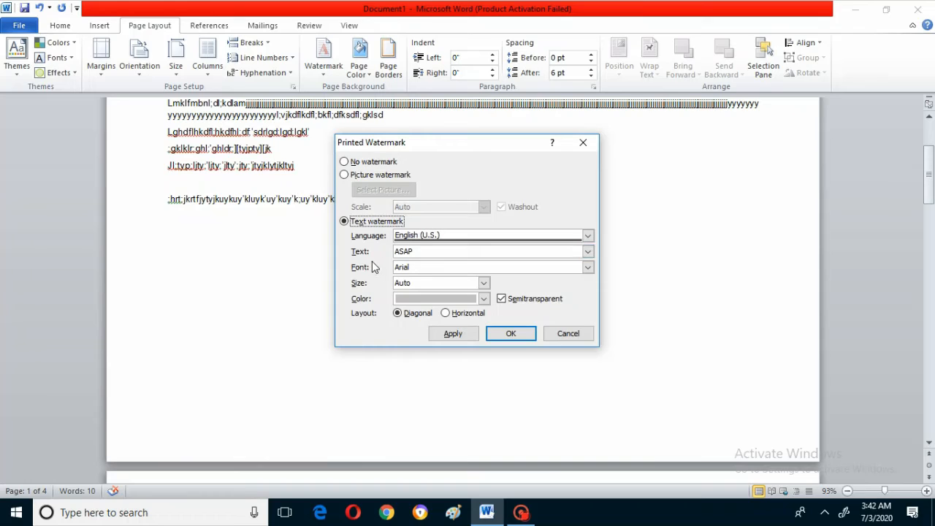
# - Replace the watermark text with "computer" and set its font to Arial Narrow
pyautogui.click(414, 251)
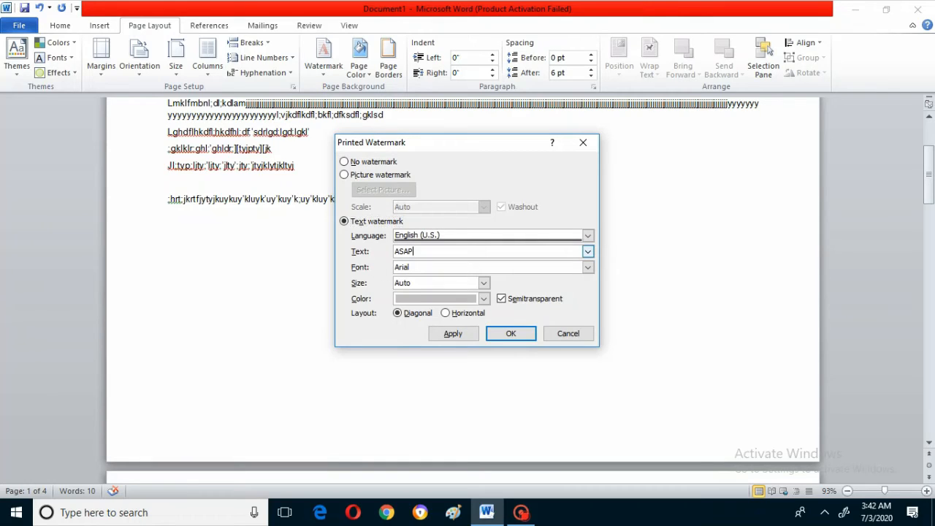
pyautogui.press('BackSpace')
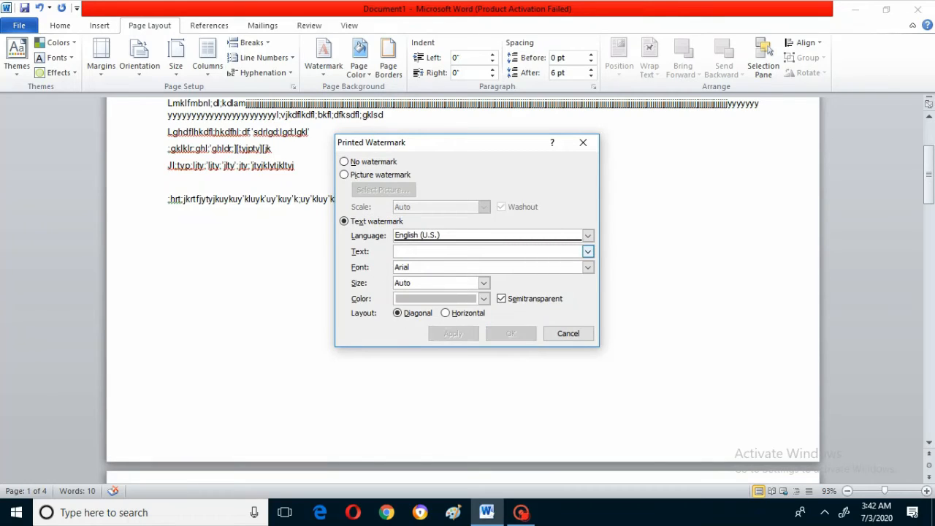
pyautogui.write('compute')
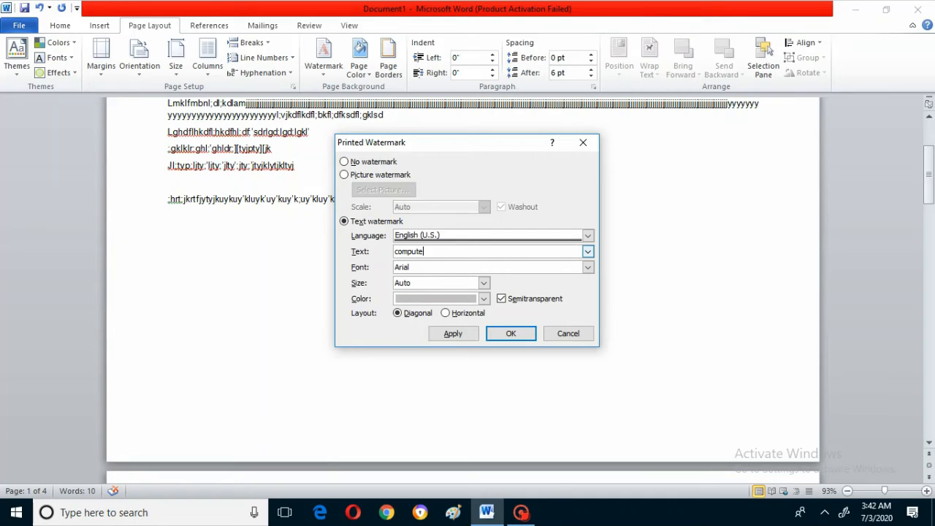
pyautogui.write('r')
pyautogui.click(589, 267)
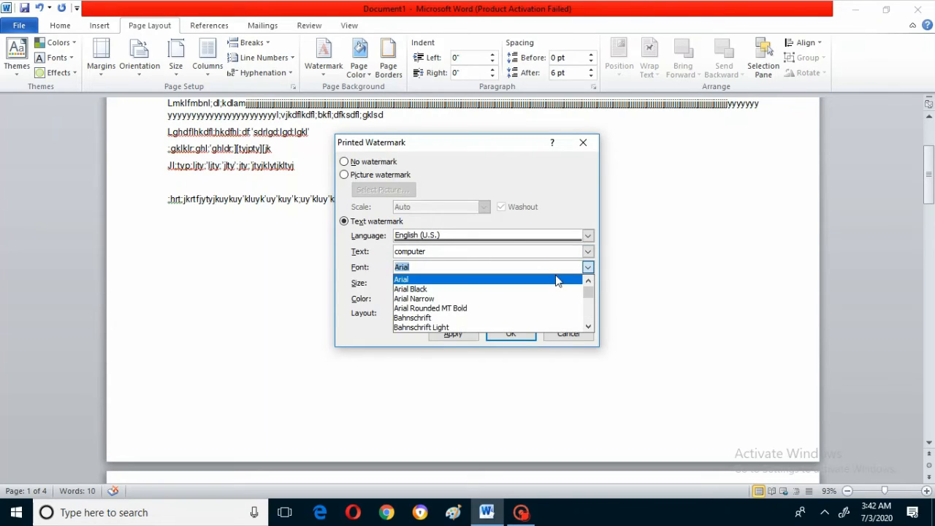
pyautogui.click(427, 299)
# - Set the watermark's size to 36 and its color to standard red, apply it to the document and close the settings
pyautogui.click(484, 283)
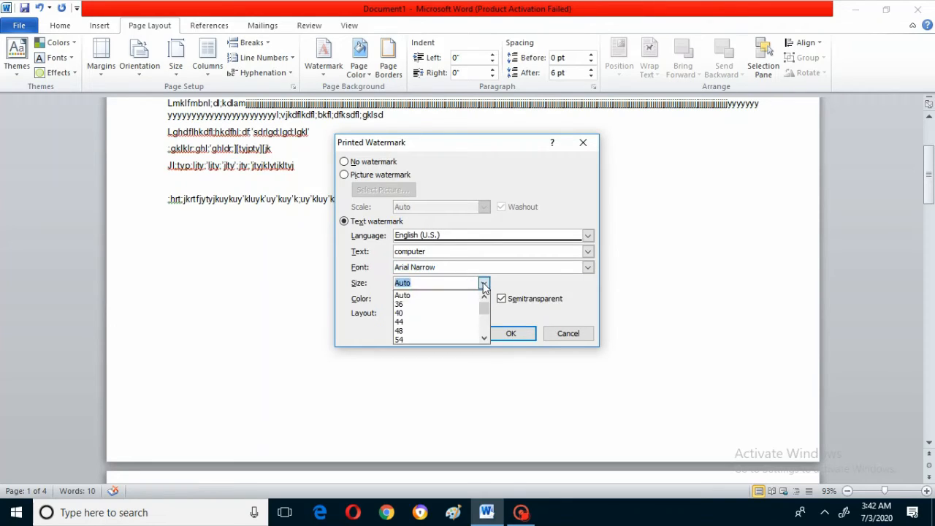
pyautogui.click(404, 305)
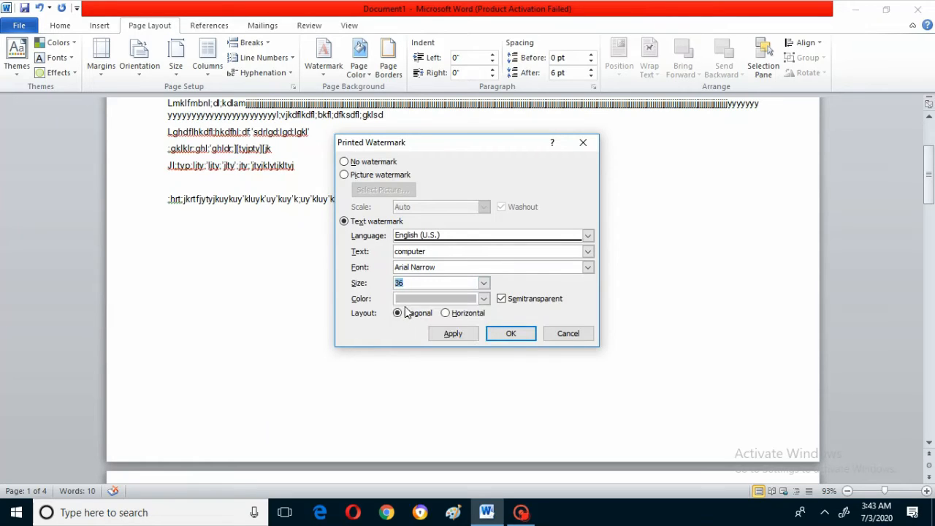
pyautogui.click(484, 298)
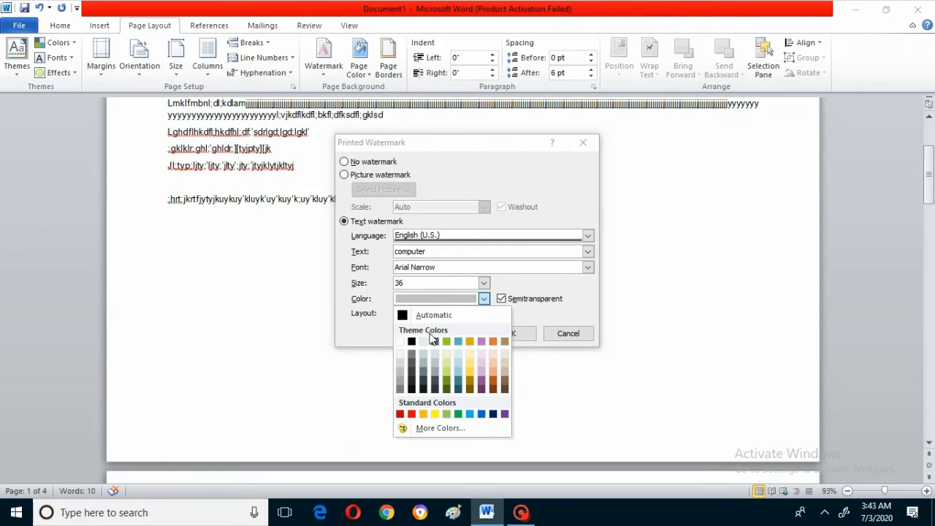
pyautogui.click(412, 415)
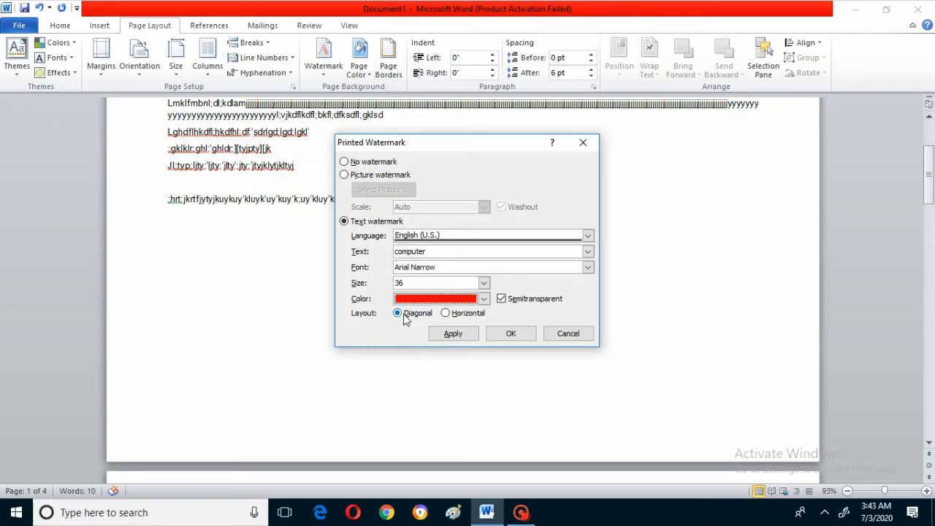
pyautogui.click(456, 336)
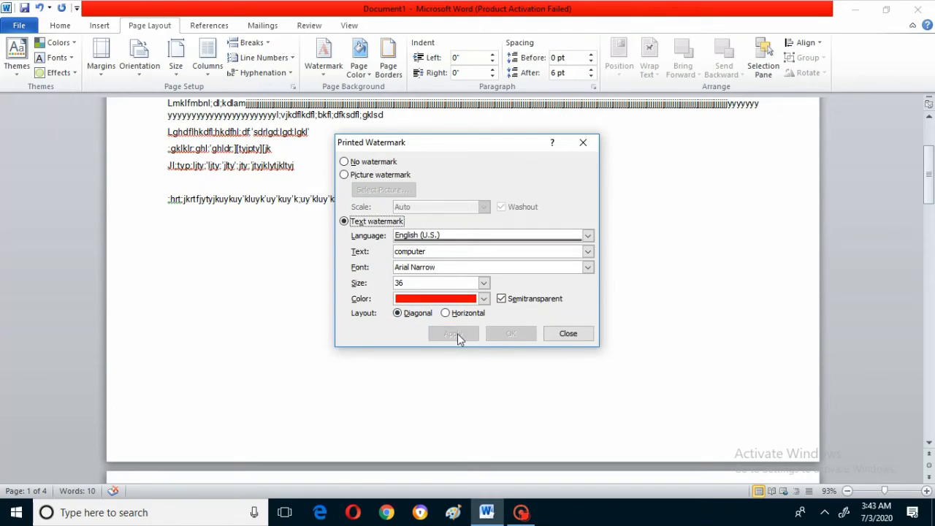
pyautogui.click(569, 334)
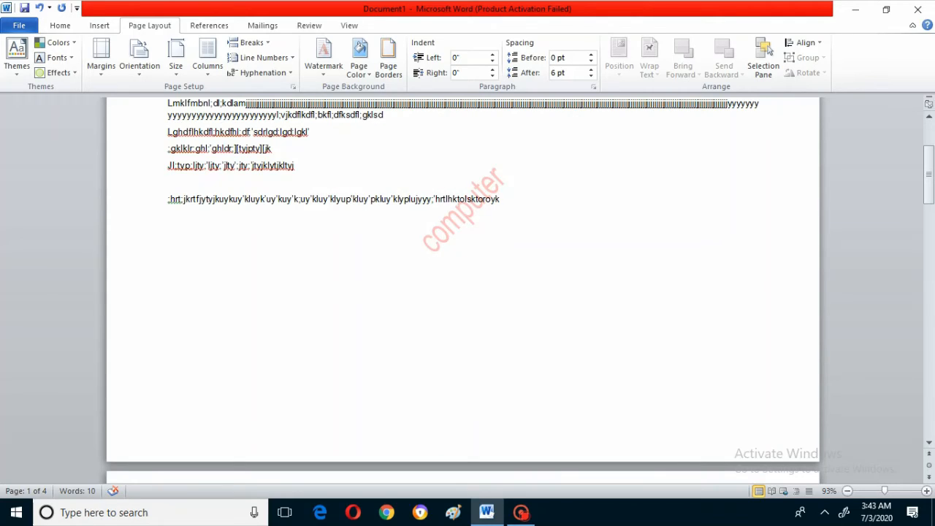
# - Add two more lines of random filler characters below the last line of the sample text
pyautogui.press('Return')
pyautogui.write("Nbdfklmnlm;ghl;mkgh'm;lgh;'mlgh;'jj")
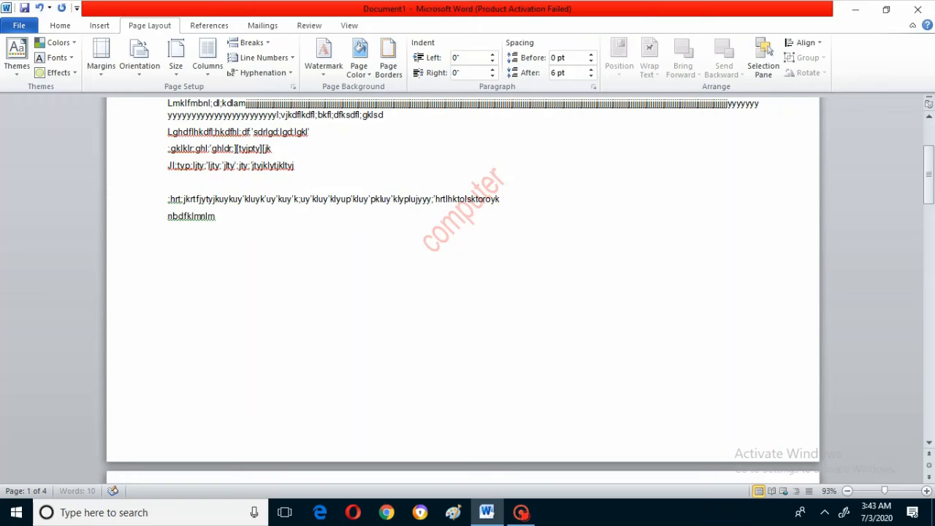
pyautogui.write("kghl;jgl;kjgh;'jlgh;'j;[';")
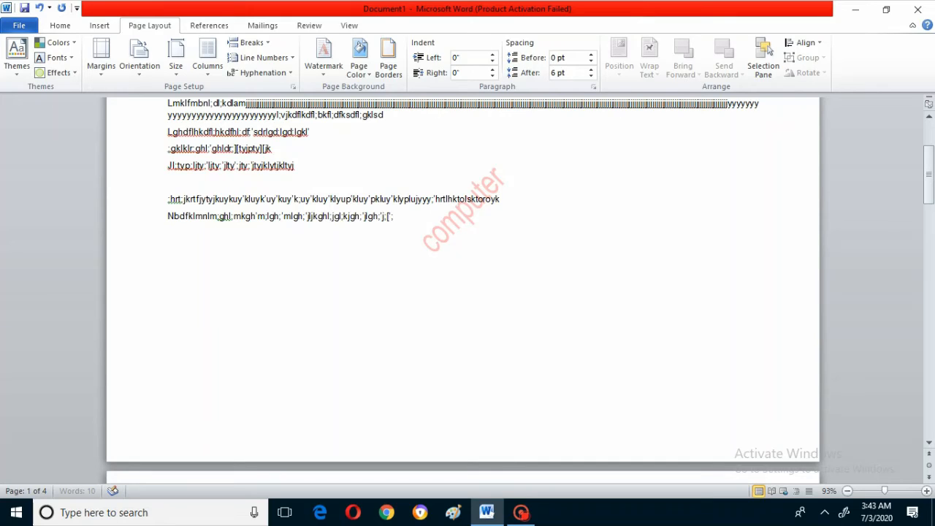
pyautogui.write('olytpjktyojkltyl;jlfg;jly;jtyojkyt')
pyautogui.press('Return')
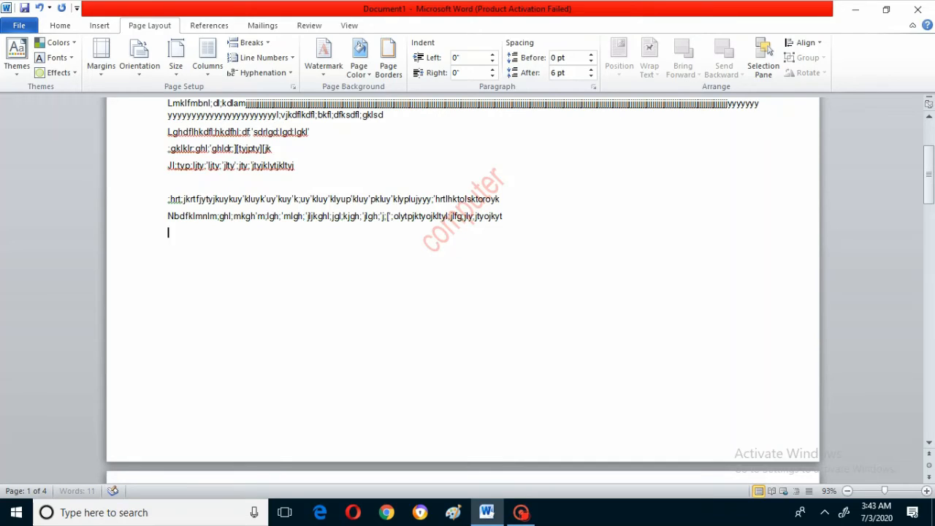
pyautogui.write('kjtyokfyljhfgjghlkjhl;jkhgljkghljkhlgjk')
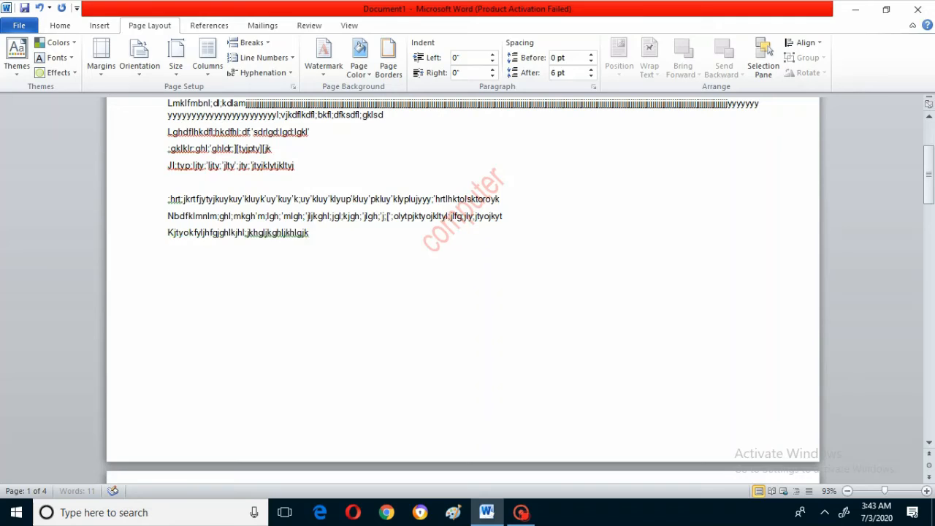
pyautogui.write('lghjkghl;jkhl;jyojtyojktyljyotjghkljmnkltyktyopkjr;')
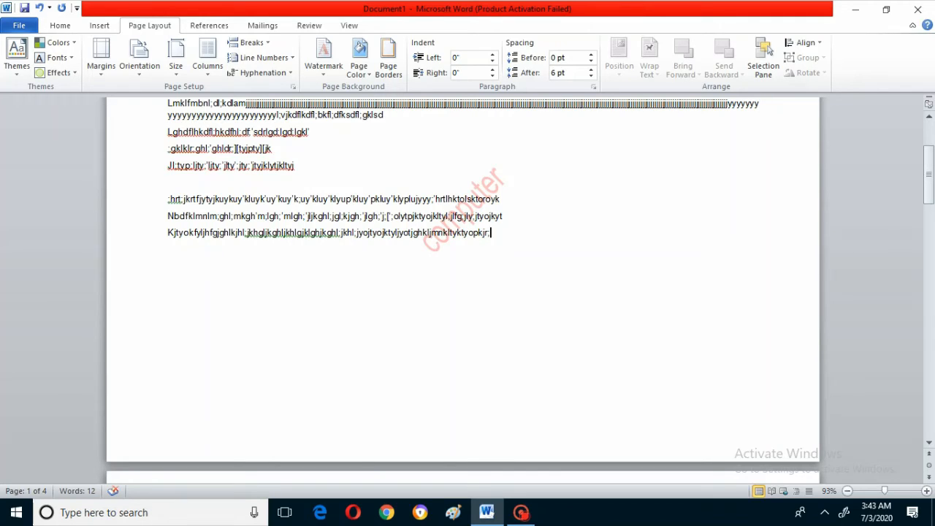
# - Preview the page color choices without picking one, and add a plain box page border to the whole document
pyautogui.click(369, 76)
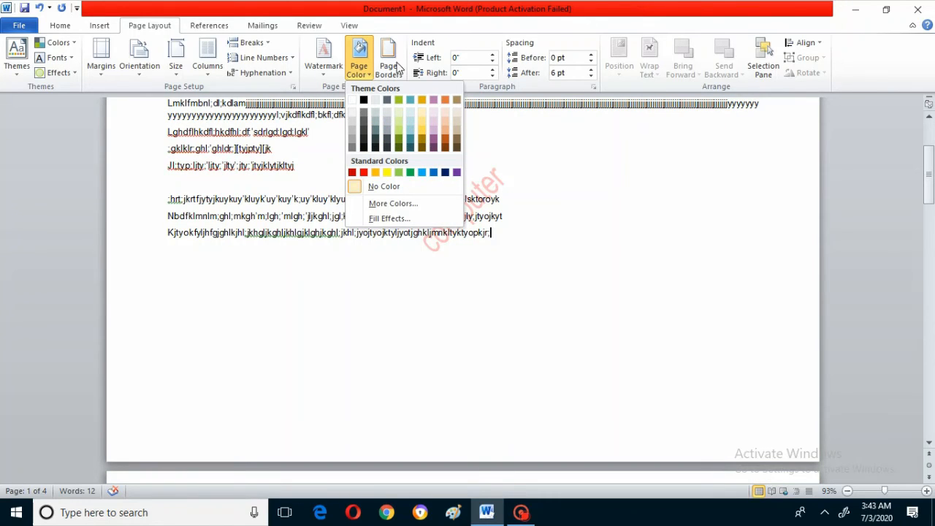
pyautogui.click(390, 65)
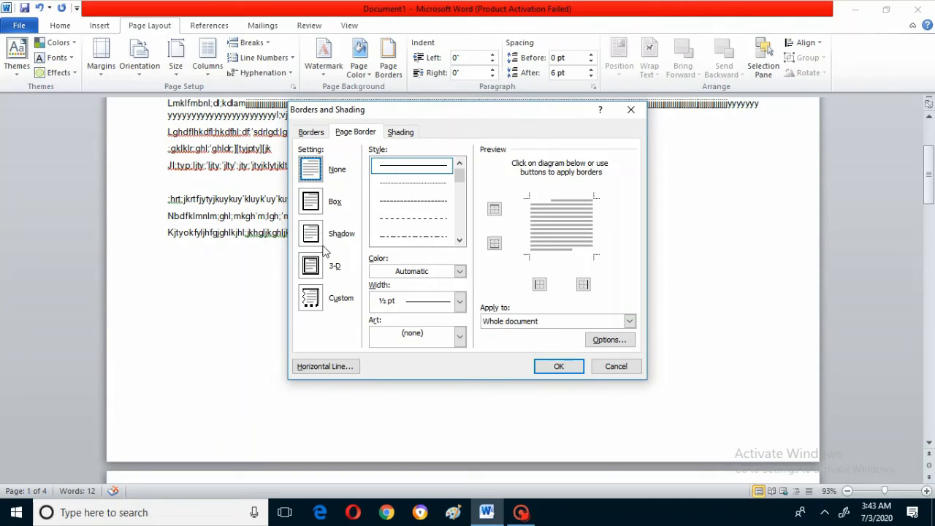
pyautogui.click(317, 208)
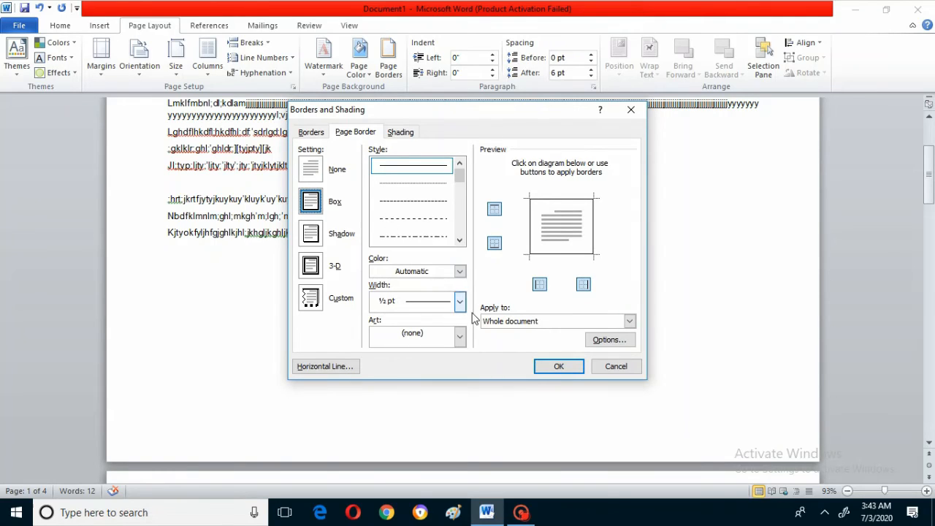
pyautogui.click(558, 366)
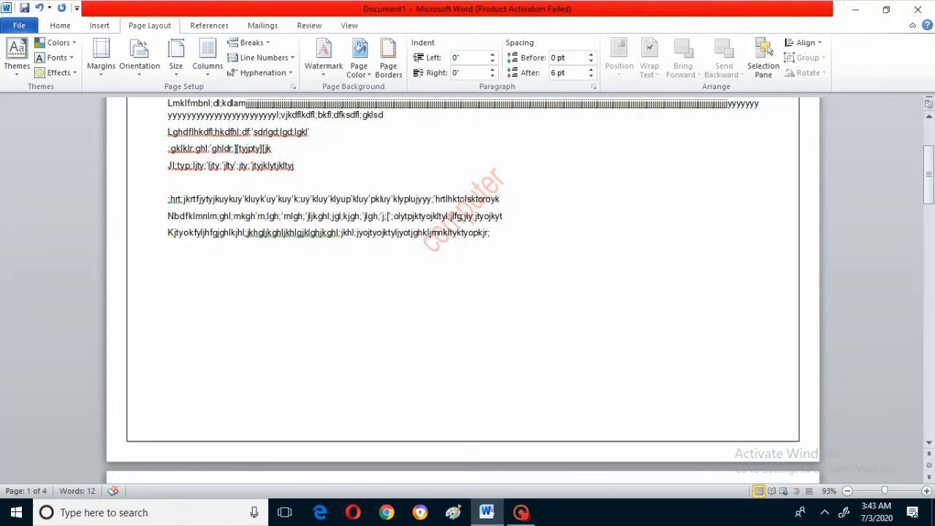
# - Increase the left indent of the second paragraph, the short line near the start of the page, to 2"
pyautogui.click(931, 117)
pyautogui.scroll(3, 930, 117)
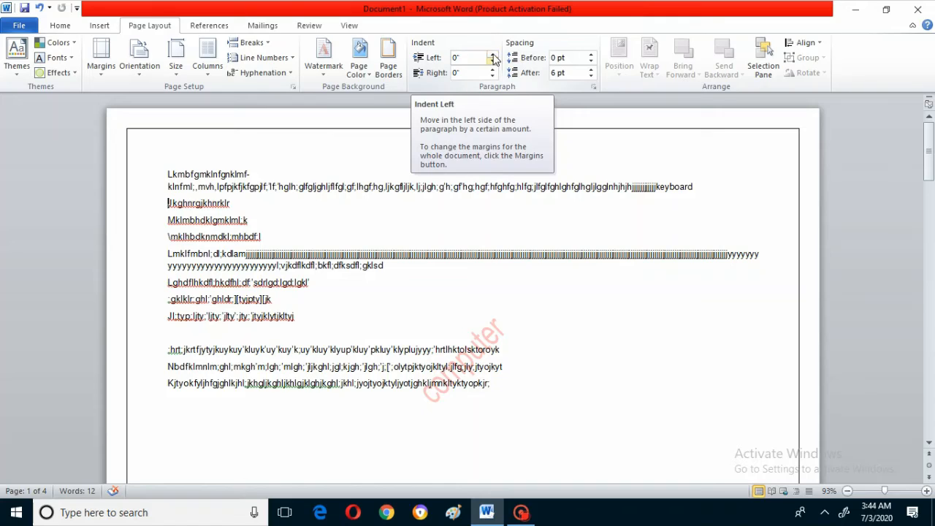
pyautogui.click(493, 55)
pyautogui.click(494, 56)
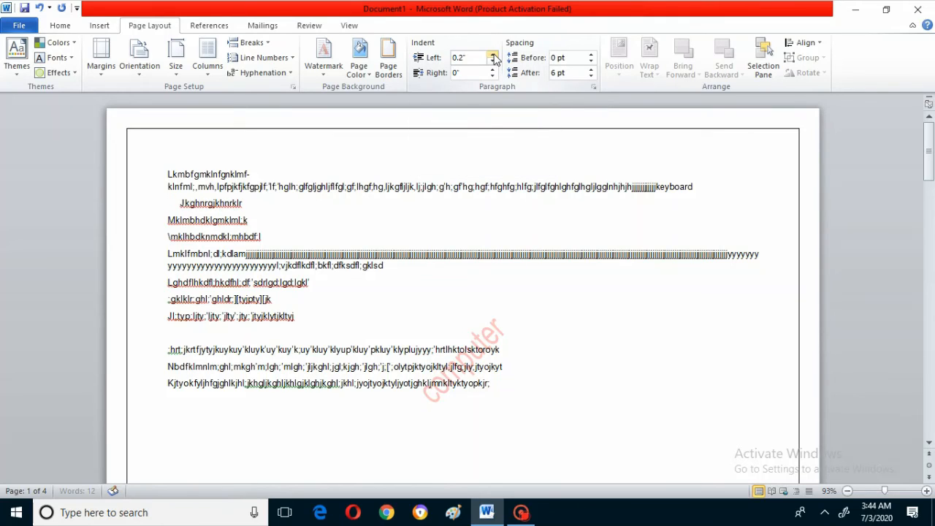
pyautogui.click(493, 55)
pyautogui.click(493, 55)
pyautogui.click(494, 55)
pyautogui.click(494, 55)
pyautogui.click(494, 55)
pyautogui.click(493, 56)
pyautogui.click(493, 56)
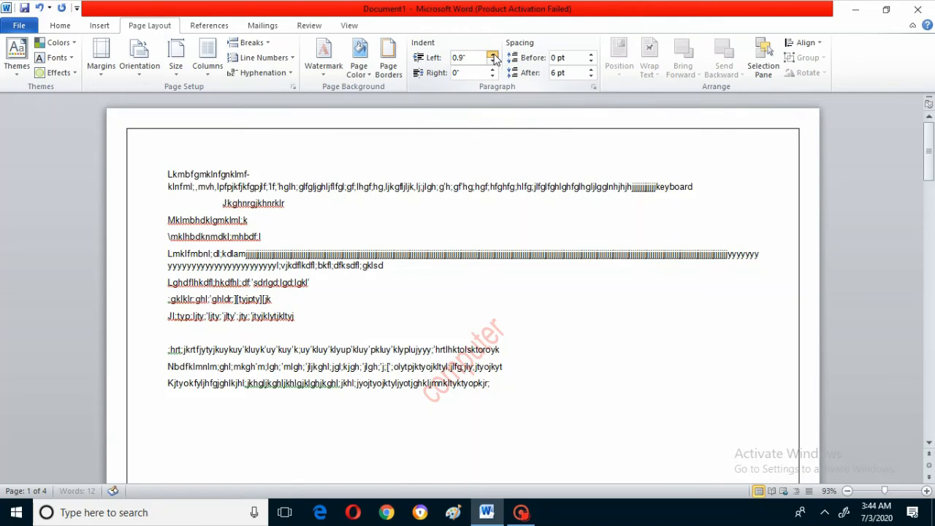
pyautogui.click(493, 56)
pyautogui.click(493, 56)
pyautogui.click(494, 56)
pyautogui.click(493, 55)
pyautogui.click(493, 55)
pyautogui.click(493, 55)
pyautogui.click(493, 56)
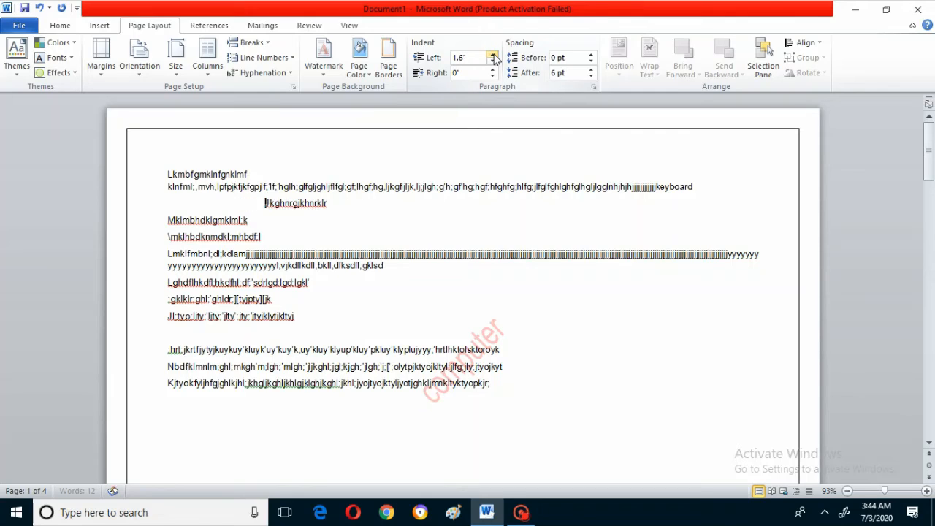
pyautogui.click(493, 55)
pyautogui.click(493, 56)
pyautogui.click(493, 56)
pyautogui.click(493, 56)
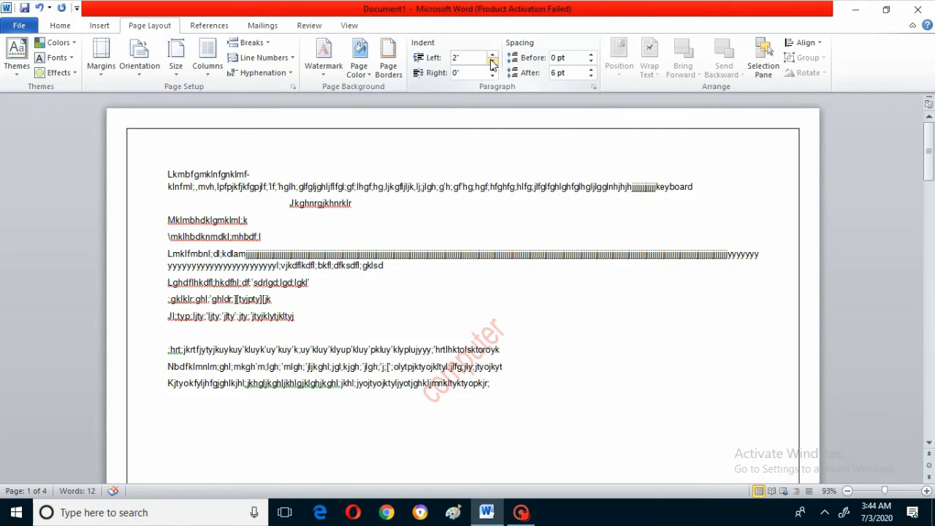
# - Lower the second paragraph's left indent to -0.2" and bring it back to 0"
pyautogui.moveTo(492, 64); pyautogui.dragTo(493, 65)
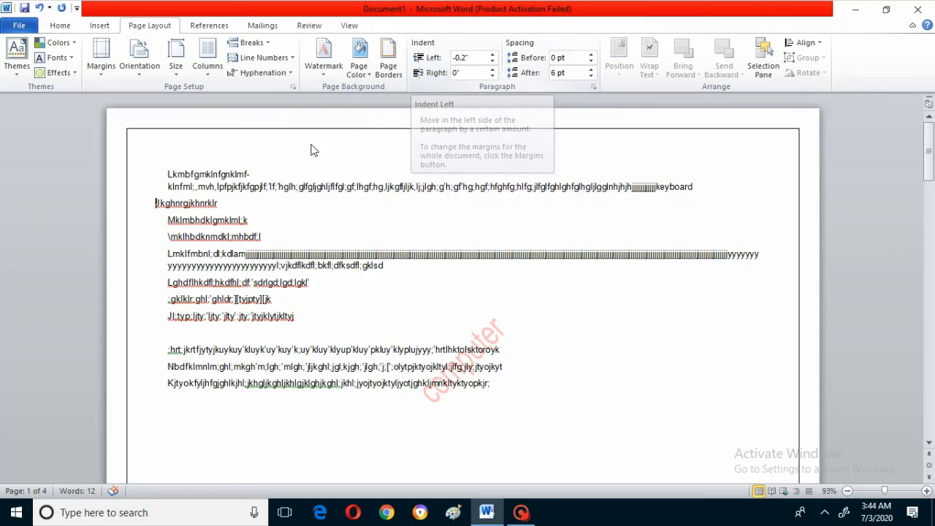
pyautogui.click(495, 54)
pyautogui.click(495, 54)
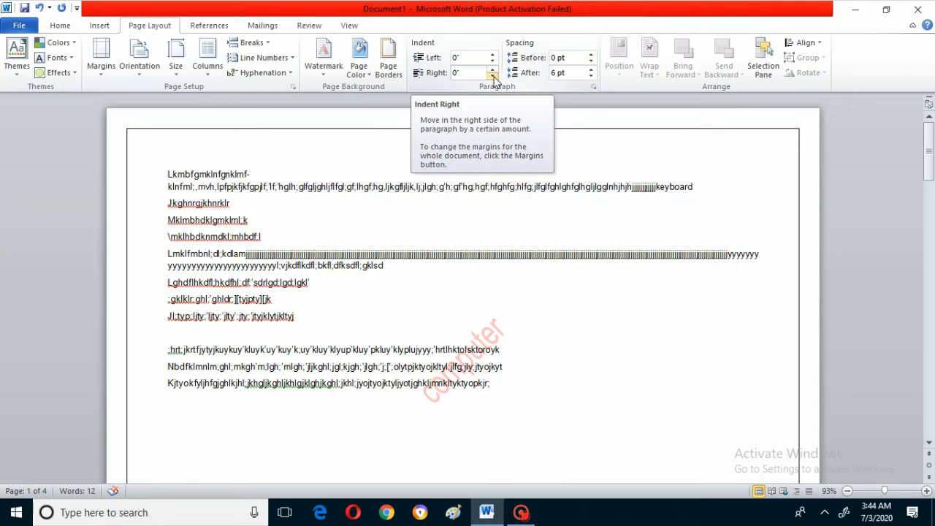
# - Try raising and lowering the right indent of the second paragraph in small increments
pyautogui.click(494, 70)
pyautogui.click(494, 71)
pyautogui.click(495, 71)
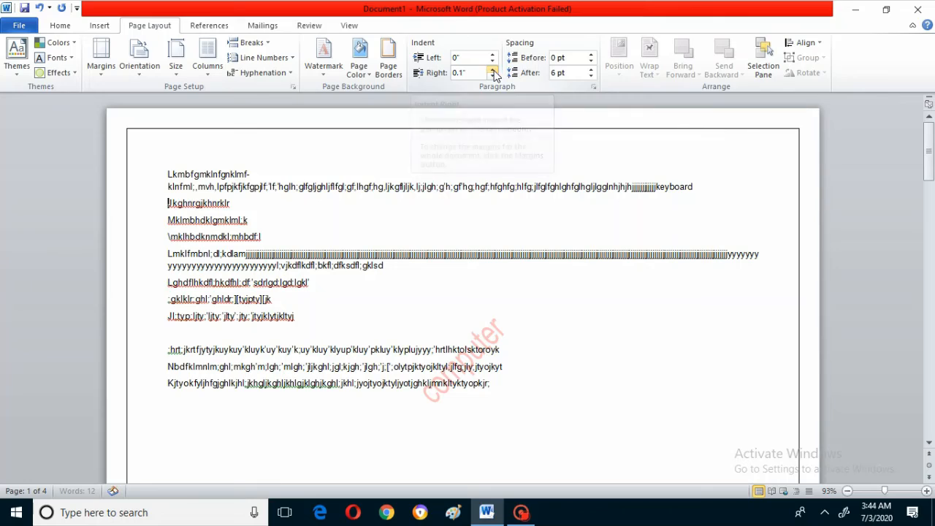
pyautogui.click(494, 71)
pyautogui.click(494, 71)
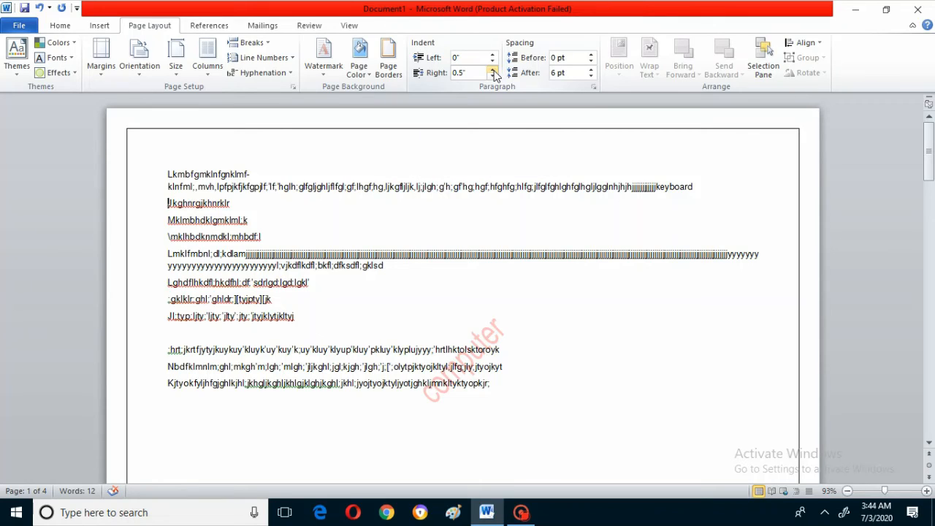
pyautogui.click(494, 71)
pyautogui.click(494, 71)
pyautogui.click(493, 71)
pyautogui.click(494, 71)
pyautogui.click(494, 71)
pyautogui.click(494, 71)
pyautogui.click(494, 76)
pyautogui.click(493, 76)
pyautogui.click(493, 76)
pyautogui.click(493, 76)
pyautogui.click(493, 76)
pyautogui.click(492, 70)
# - Set the second paragraph's left indent to 0.8" and its right indent to 1.1"
pyautogui.click(493, 54)
pyautogui.click(492, 55)
pyautogui.click(493, 55)
pyautogui.click(493, 54)
pyautogui.click(493, 55)
pyautogui.click(492, 54)
pyautogui.click(492, 54)
pyautogui.click(492, 54)
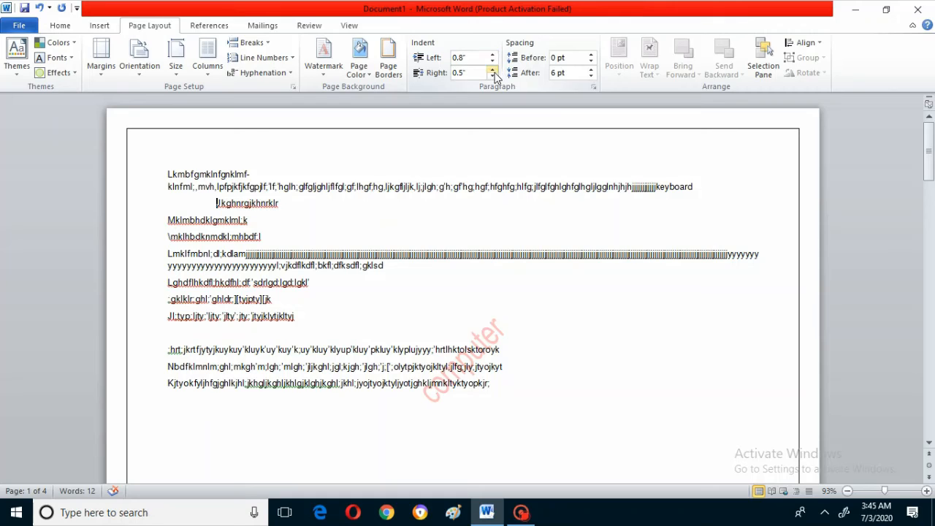
pyautogui.click(493, 70)
pyautogui.click(494, 70)
pyautogui.click(493, 71)
# - Reduce the second paragraph's left indent to 0" and raise it to 0.1"
pyautogui.click(492, 61)
pyautogui.click(492, 62)
pyautogui.click(492, 61)
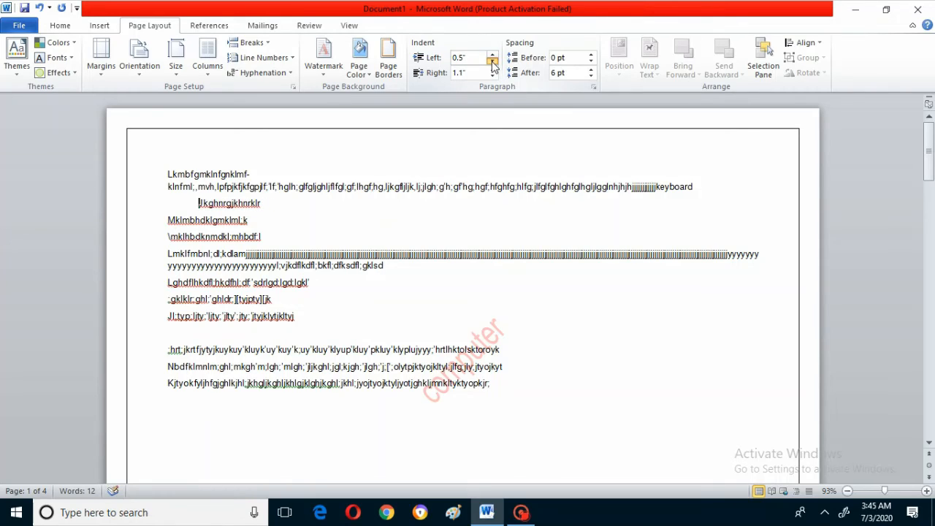
pyautogui.click(492, 62)
pyautogui.click(493, 62)
pyautogui.click(492, 62)
pyautogui.click(492, 62)
pyautogui.click(493, 62)
pyautogui.click(492, 62)
pyautogui.click(493, 56)
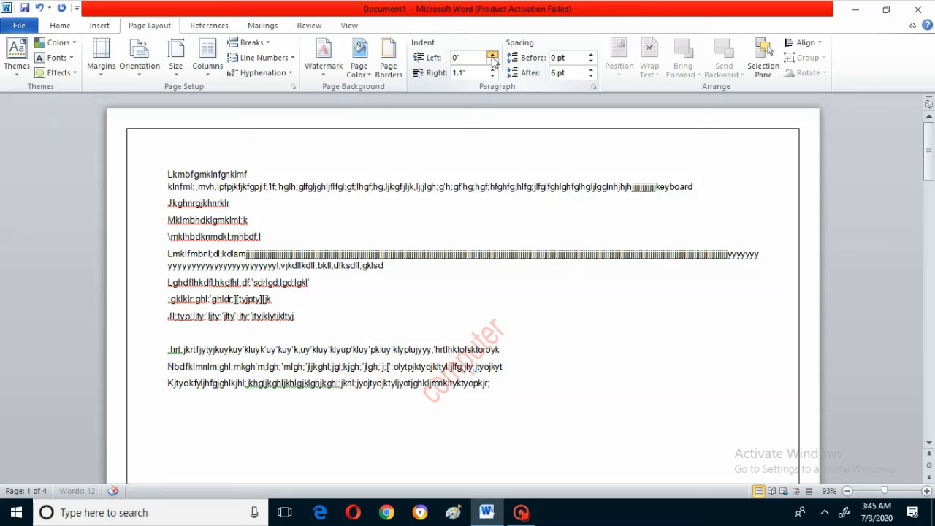
pyautogui.click(493, 56)
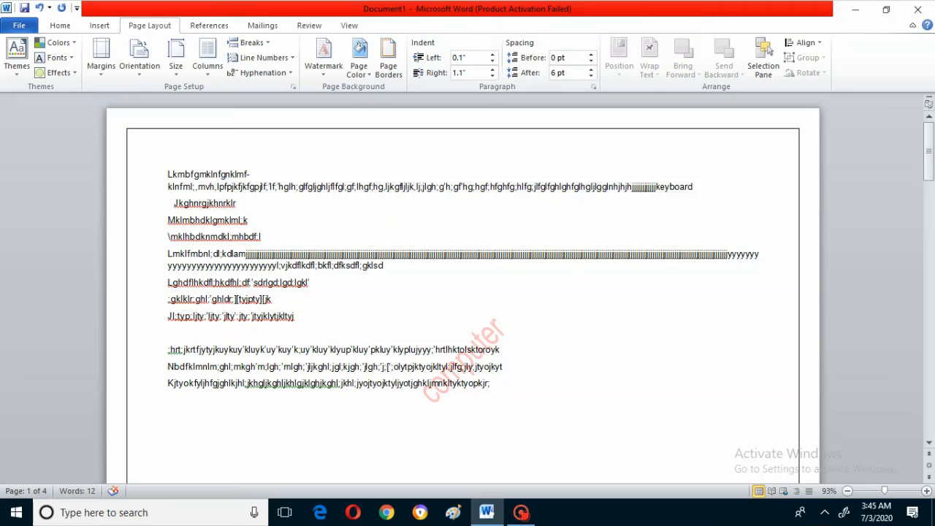
# - Set the spacing before the third paragraph to 36 pt
pyautogui.click(168, 220)
pyautogui.click(591, 54)
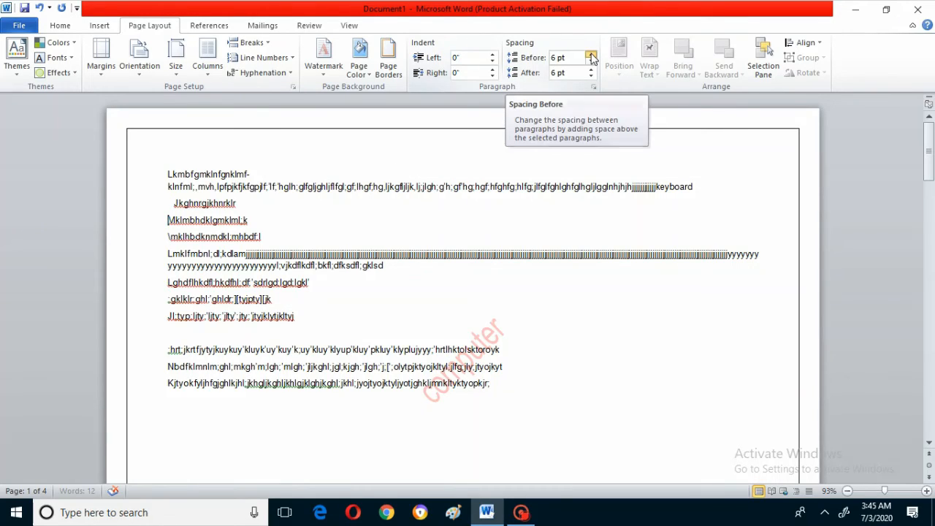
pyautogui.click(591, 54)
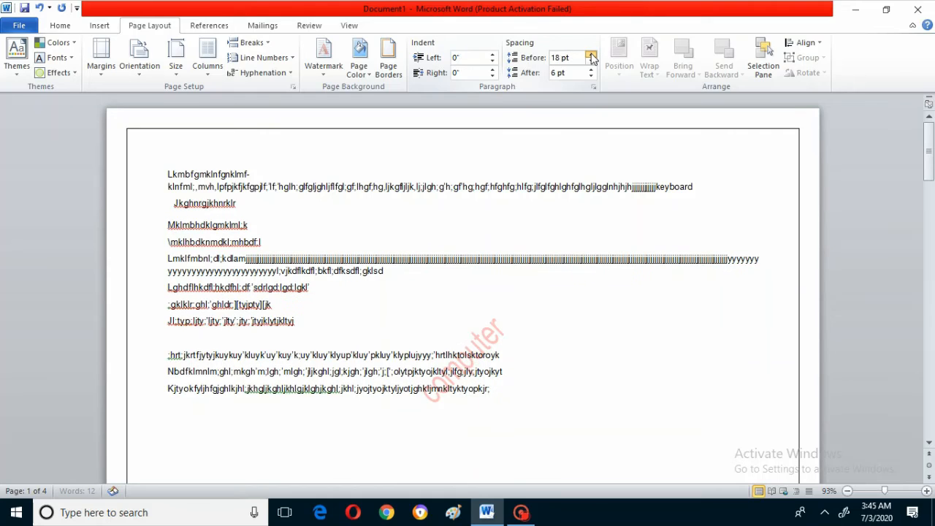
pyautogui.click(591, 54)
pyautogui.click(592, 54)
pyautogui.click(591, 54)
pyautogui.click(592, 54)
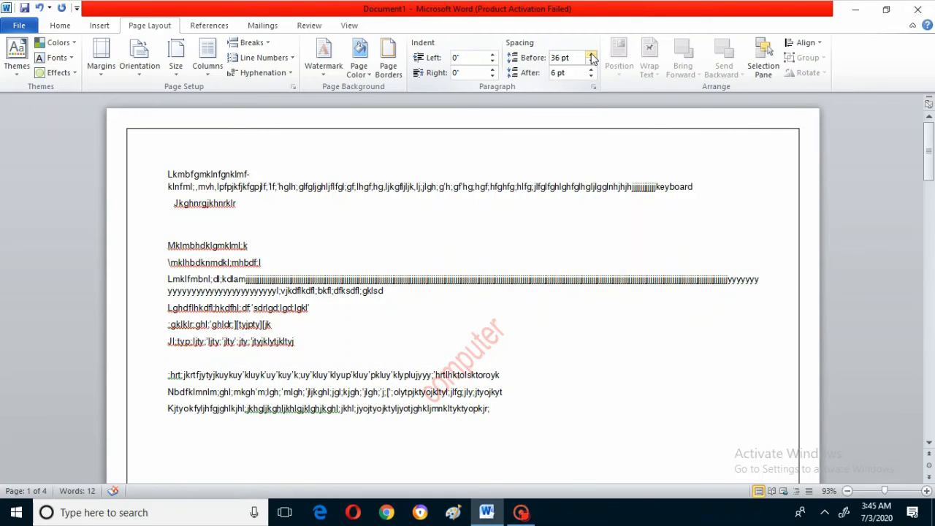
# - Raise the spacing before the third paragraph to 48 pt and reduce it to 6 pt
pyautogui.click(591, 54)
pyautogui.click(591, 55)
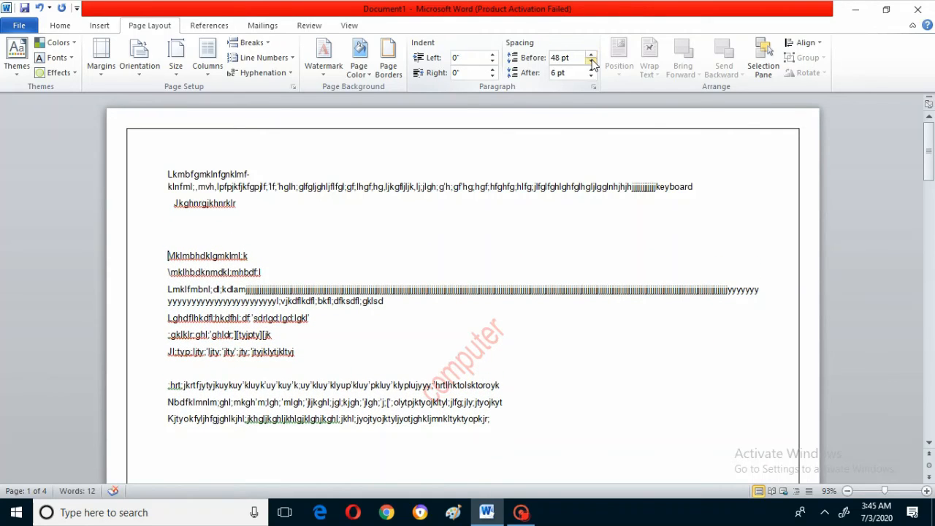
pyautogui.click(591, 62)
pyautogui.click(591, 62)
pyautogui.click(591, 62)
pyautogui.click(591, 62)
pyautogui.click(591, 62)
pyautogui.click(592, 62)
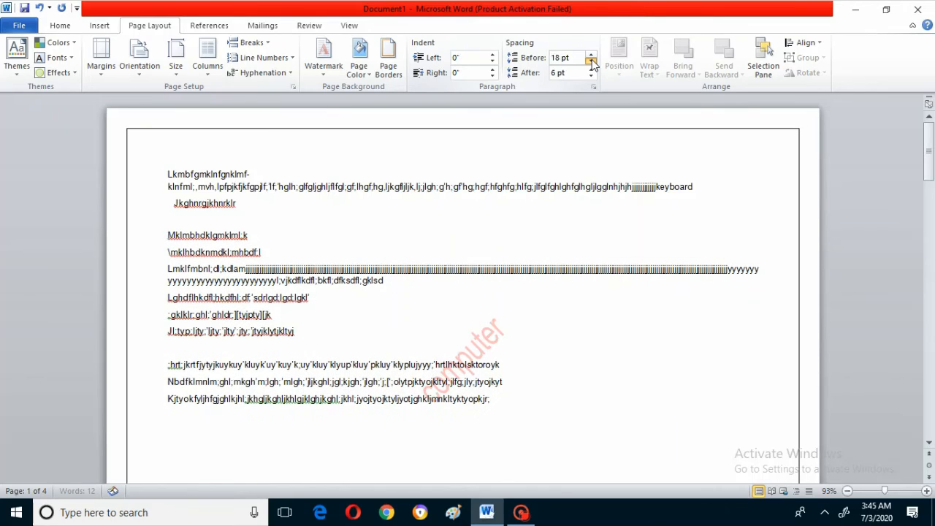
pyautogui.click(591, 62)
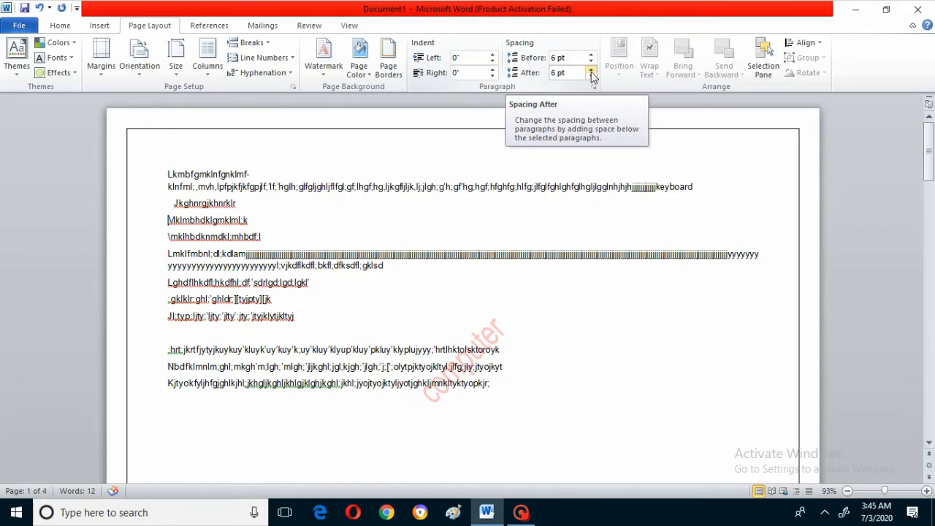
# - Set the spacing after the third paragraph to 90 pt
pyautogui.click(591, 70)
pyautogui.click(591, 69)
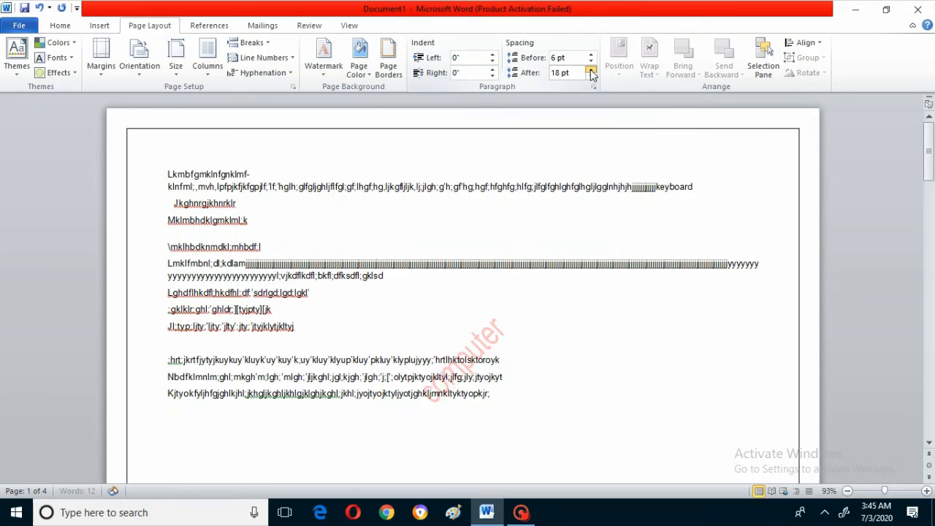
pyautogui.click(591, 69)
pyautogui.click(592, 69)
pyautogui.click(591, 69)
pyautogui.click(591, 70)
pyautogui.click(591, 69)
pyautogui.click(590, 70)
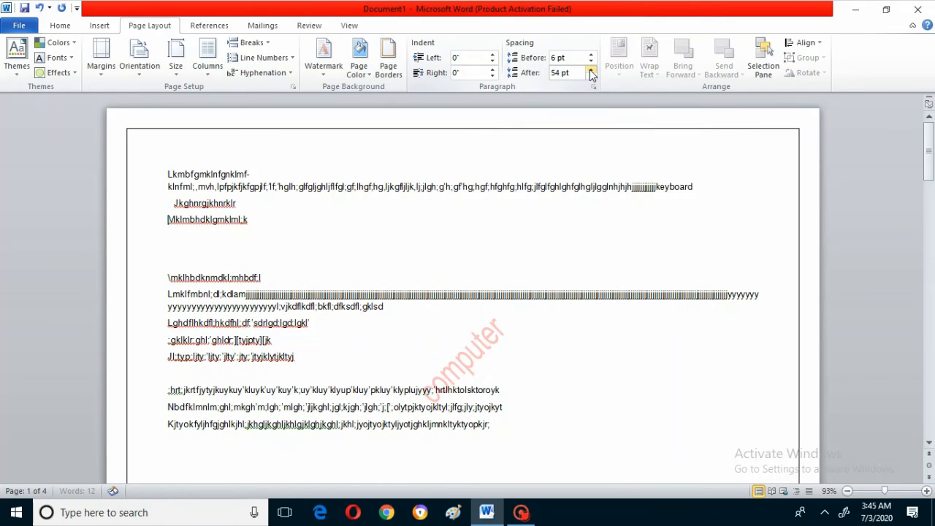
pyautogui.click(591, 70)
pyautogui.click(591, 70)
pyautogui.click(590, 70)
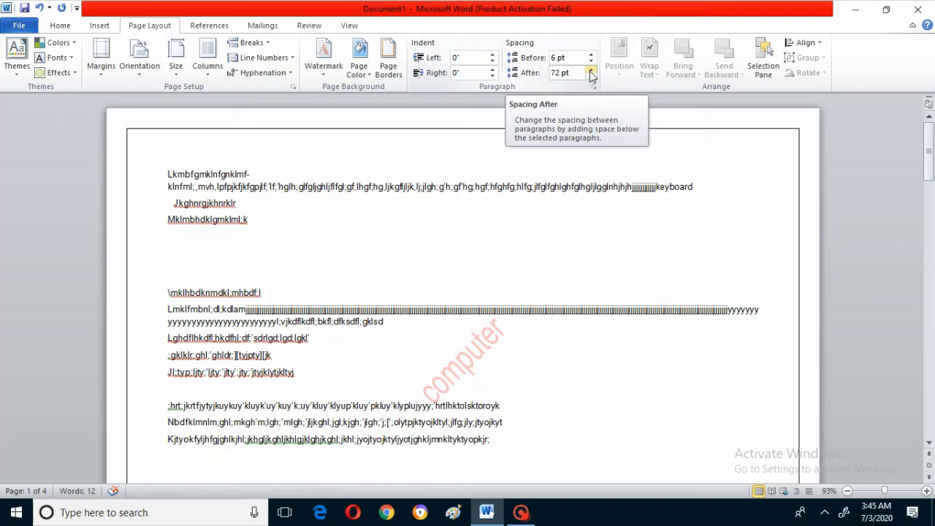
pyautogui.click(591, 71)
pyautogui.click(591, 70)
pyautogui.click(591, 70)
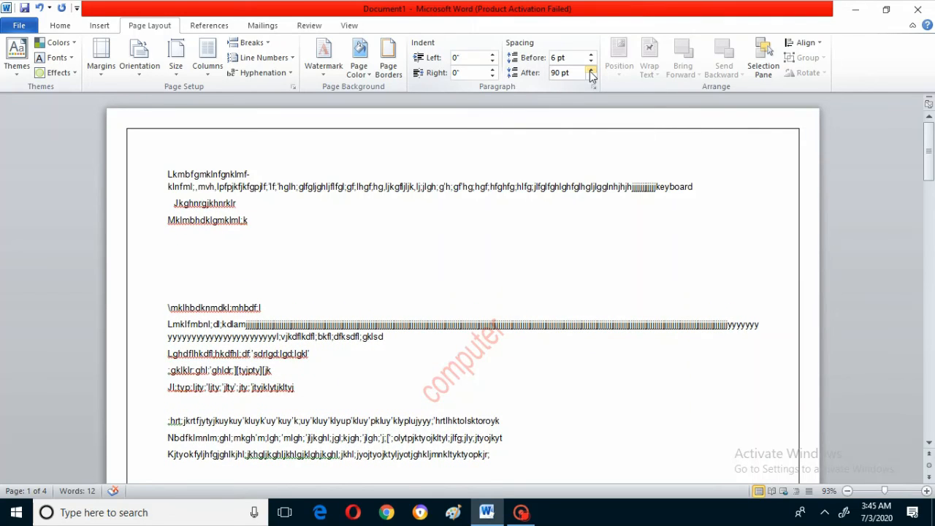
# - Set the third paragraph's spacing before to 72 pt and its spacing after to 126 pt
pyautogui.click(591, 56)
pyautogui.click(591, 55)
pyautogui.click(591, 55)
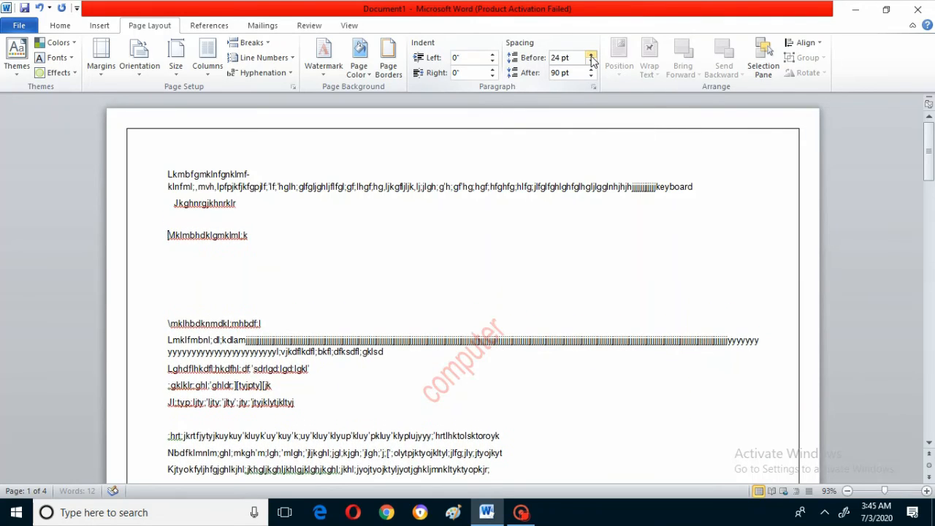
pyautogui.click(591, 56)
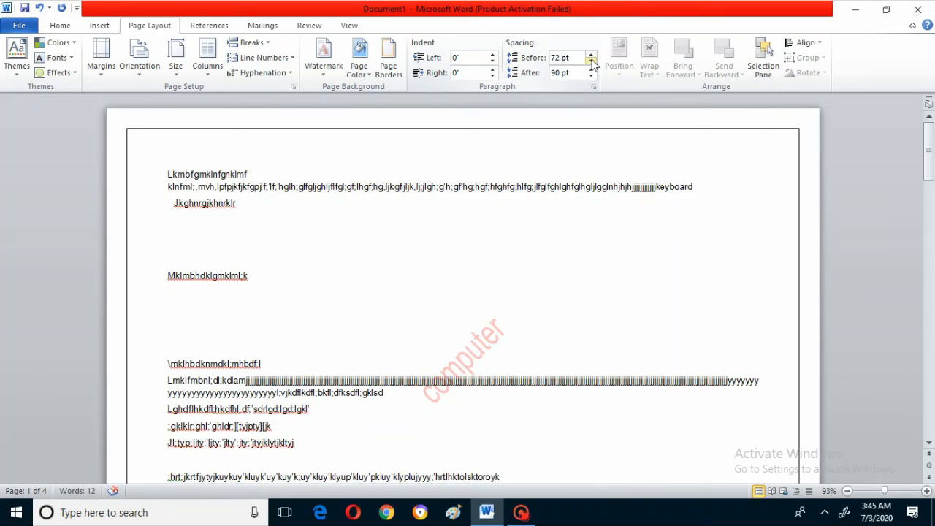
pyautogui.click(592, 70)
pyautogui.click(592, 70)
pyautogui.click(592, 70)
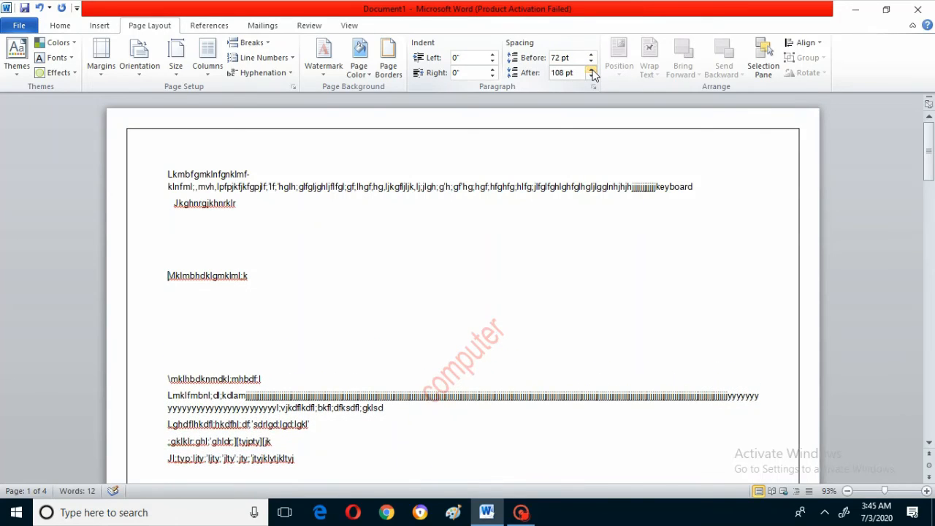
pyautogui.click(592, 70)
pyautogui.click(592, 71)
pyautogui.click(592, 70)
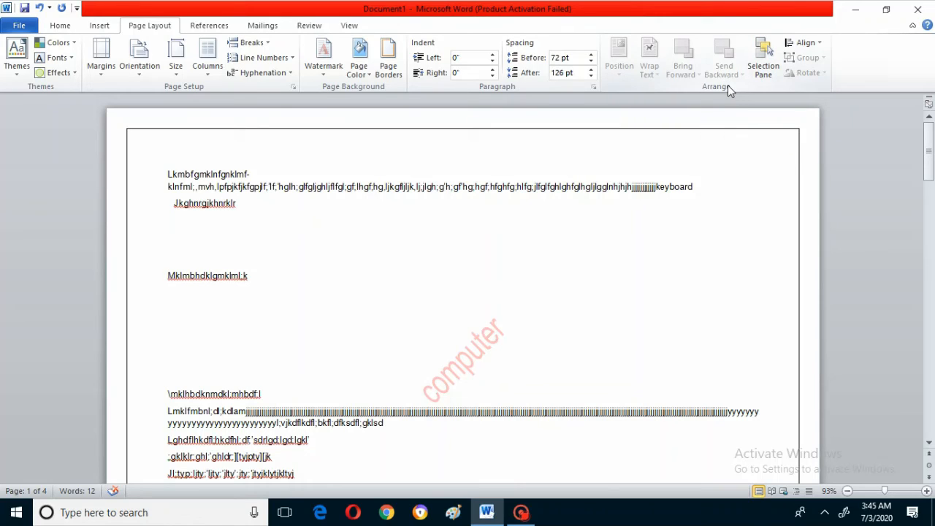
# - Search the clip art for "vehicles" and insert the yellow and red race car at the start of the third paragraph
pyautogui.click(100, 25)
pyautogui.click(175, 62)
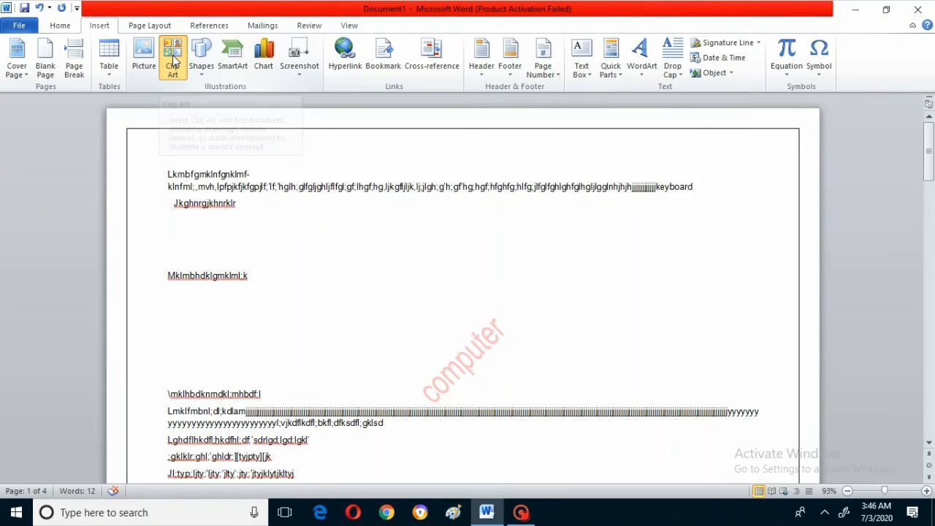
pyautogui.click(908, 131)
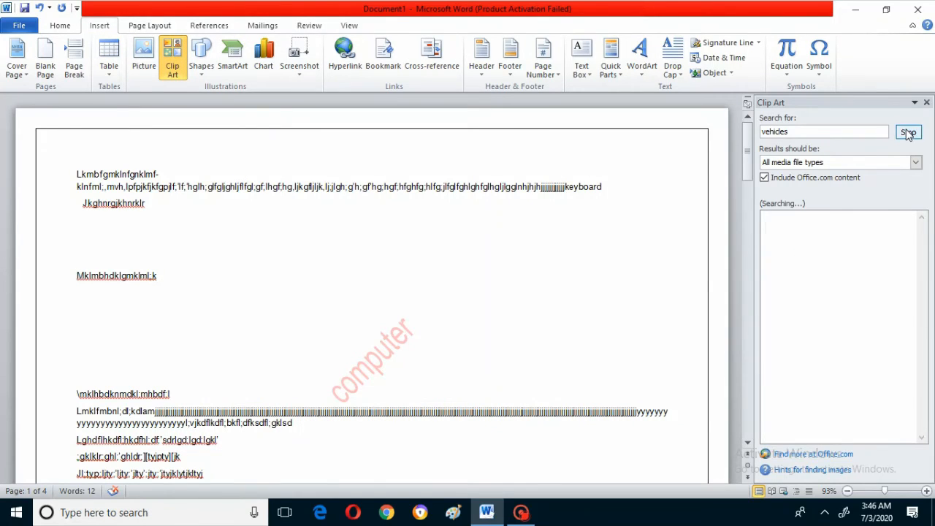
pyautogui.click(877, 248)
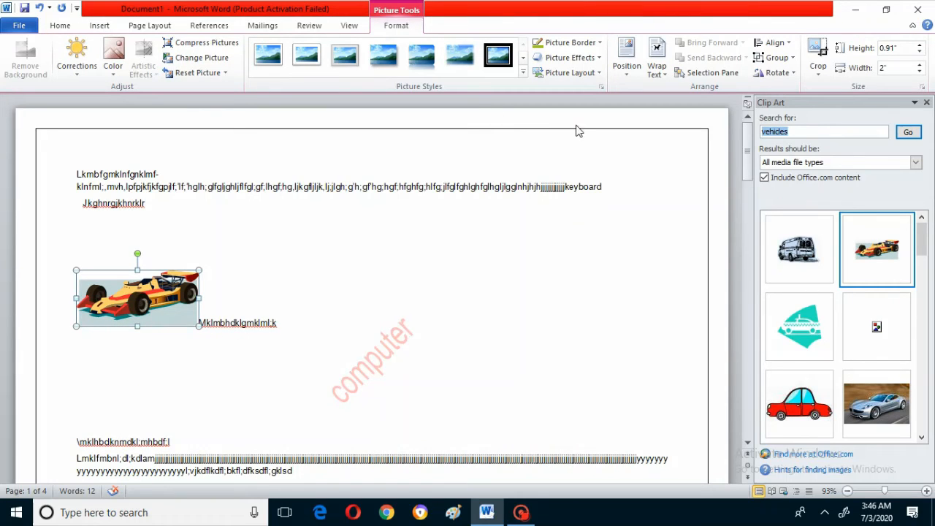
pyautogui.click(927, 103)
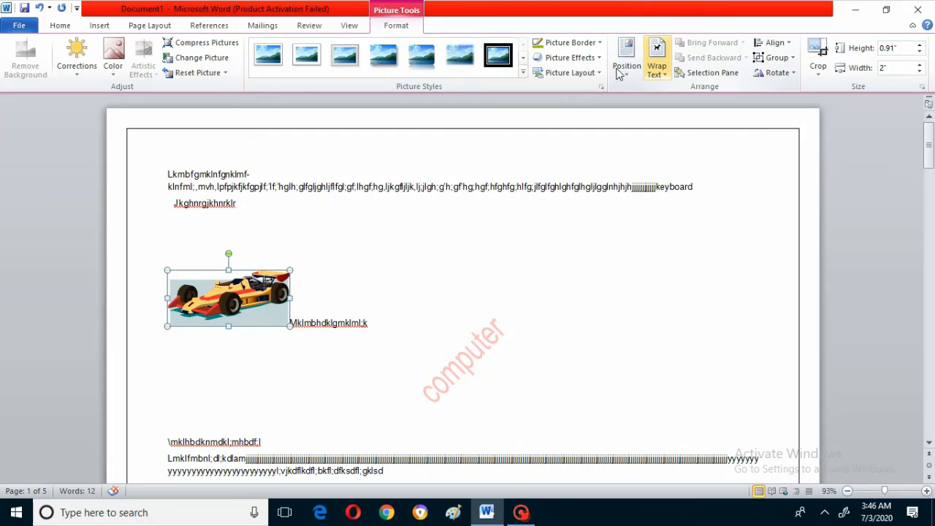
# - Position the race car picture at the top left of the page with square text wrapping
pyautogui.click(140, 24)
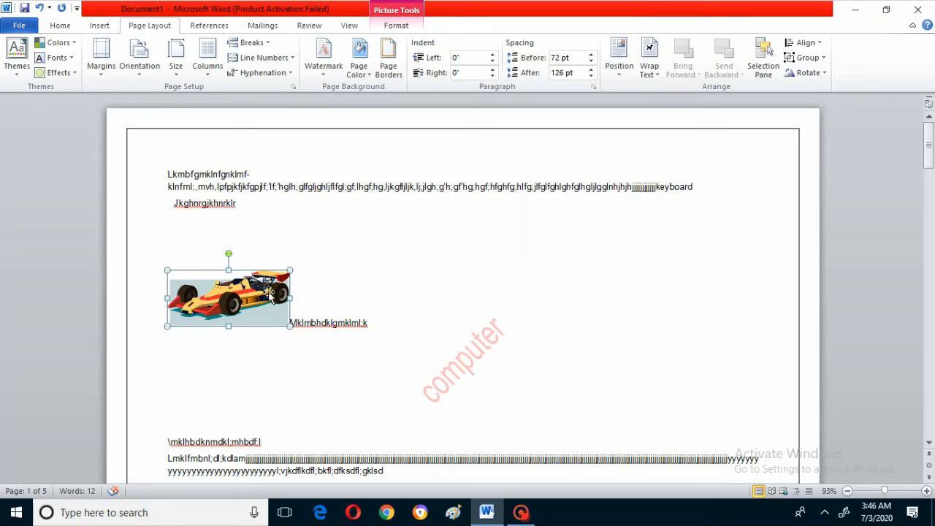
pyautogui.click(381, 315)
pyautogui.click(265, 303)
pyautogui.click(621, 65)
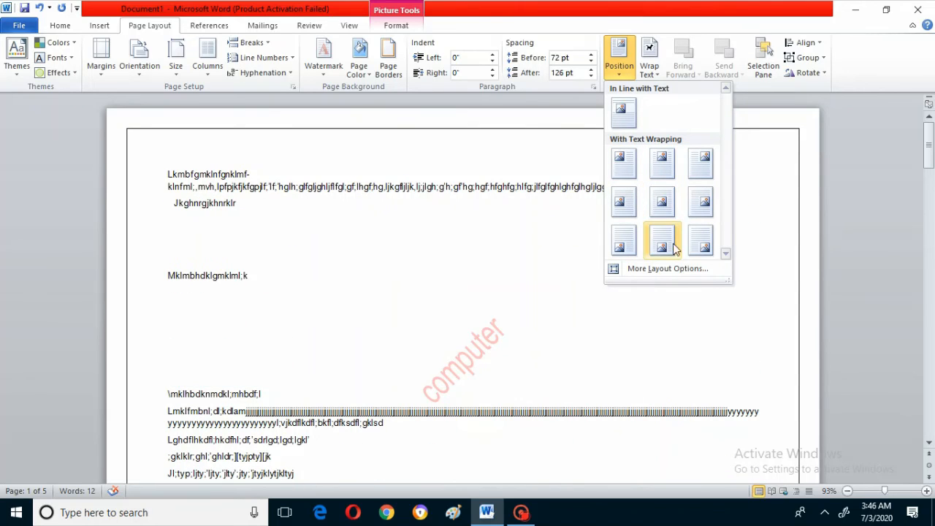
pyautogui.click(624, 165)
# - Set the race car picture's text wrapping to In Line with Text
pyautogui.click(659, 76)
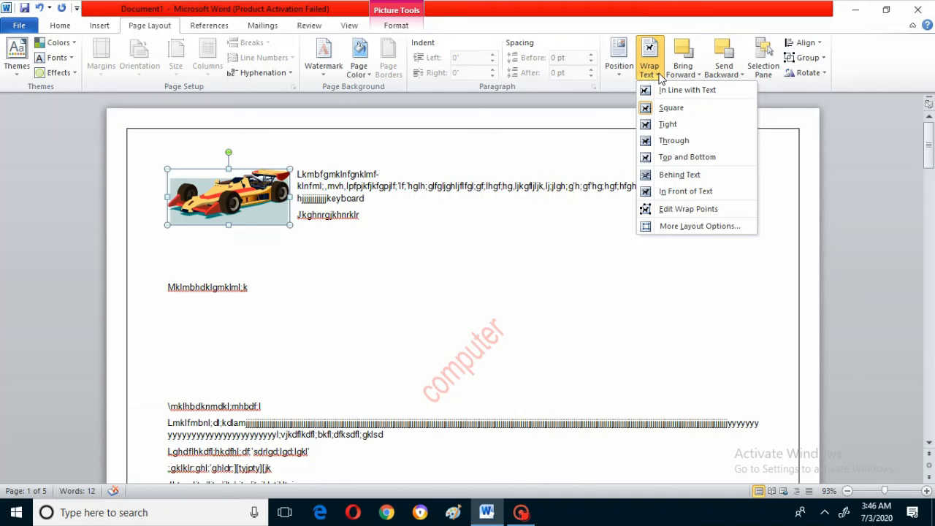
pyautogui.click(670, 95)
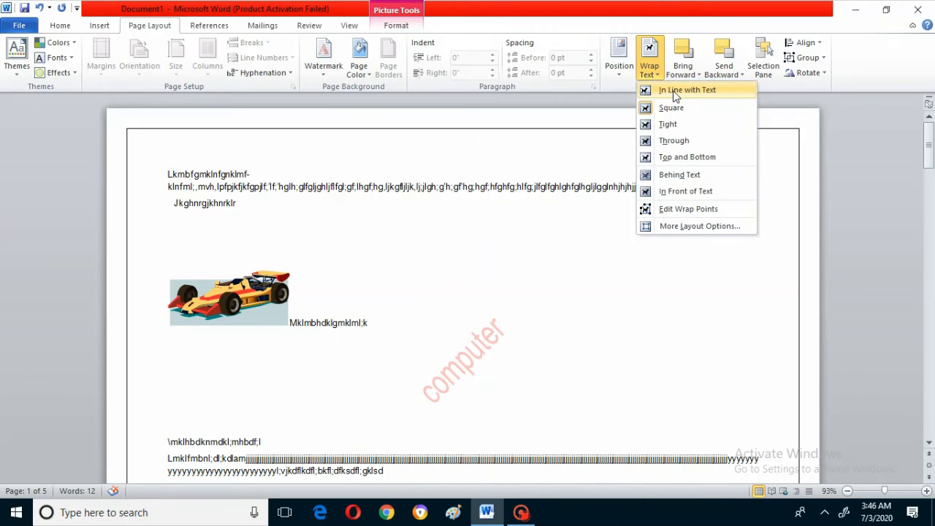
pyautogui.click(673, 90)
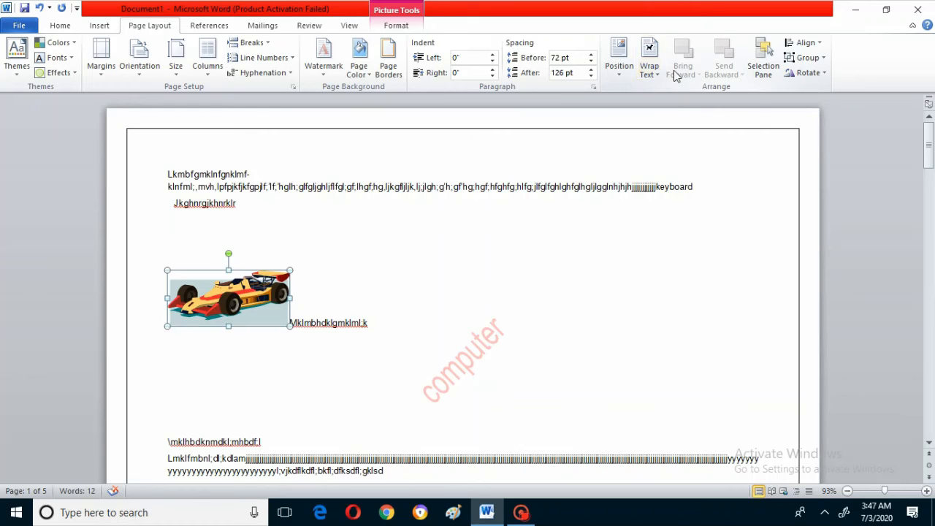
# - Apply Square text wrapping to the race car picture and switch it to In Front of Text
pyautogui.click(652, 67)
pyautogui.click(671, 113)
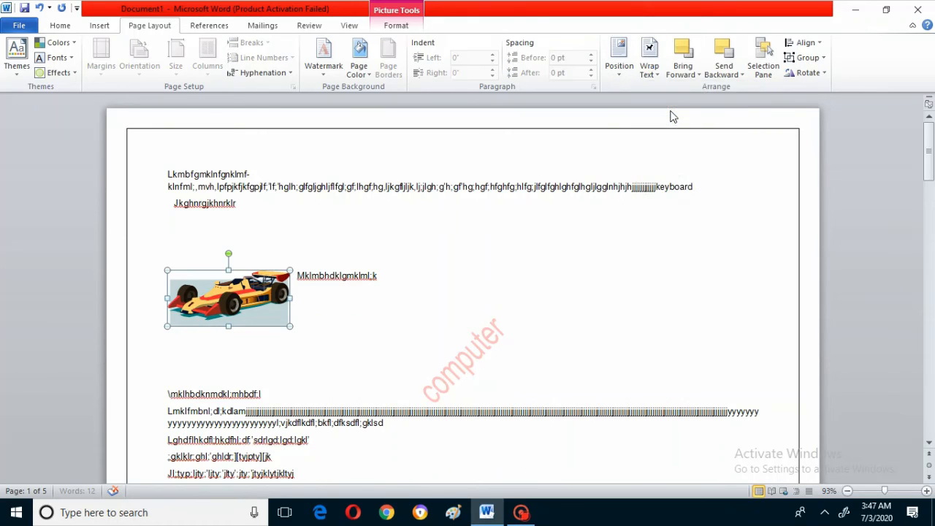
pyautogui.click(647, 71)
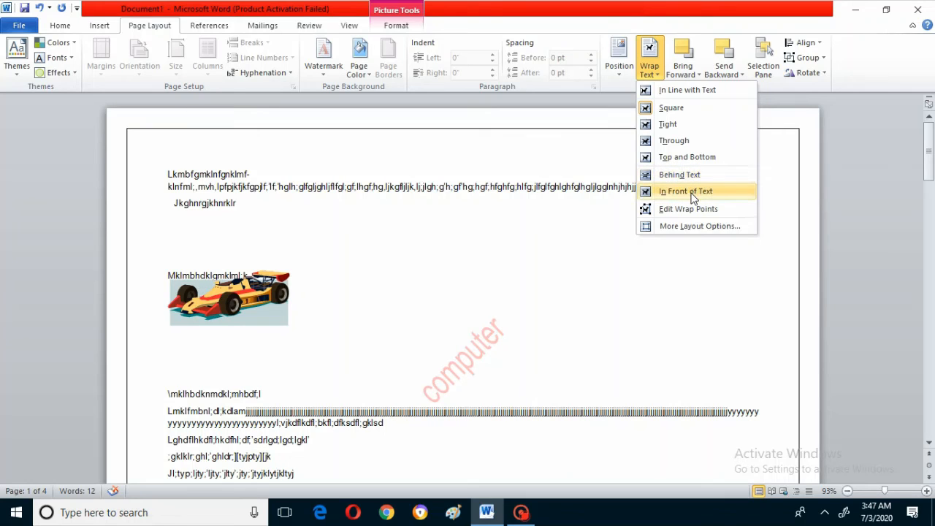
pyautogui.click(694, 196)
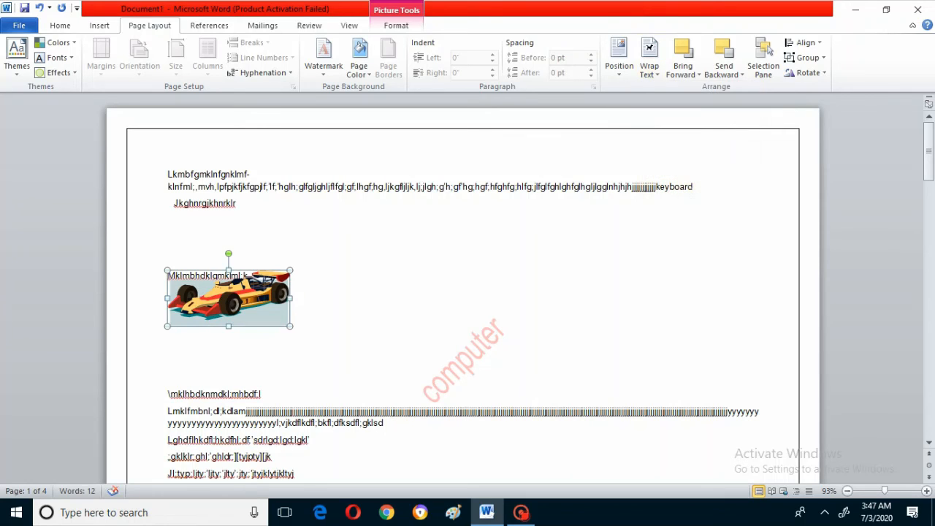
# - Bring the race car picture forward one level and bring it to the front
pyautogui.click(647, 78)
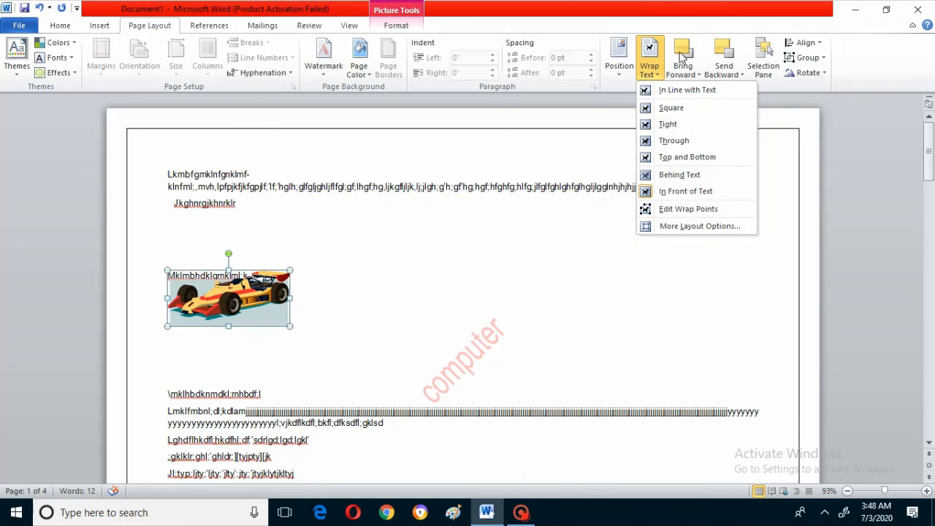
pyautogui.click(692, 76)
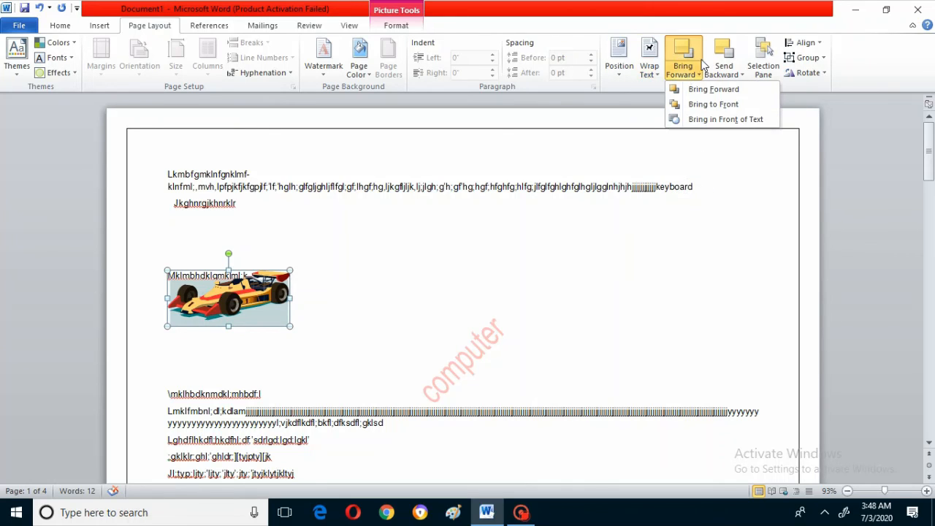
pyautogui.click(702, 92)
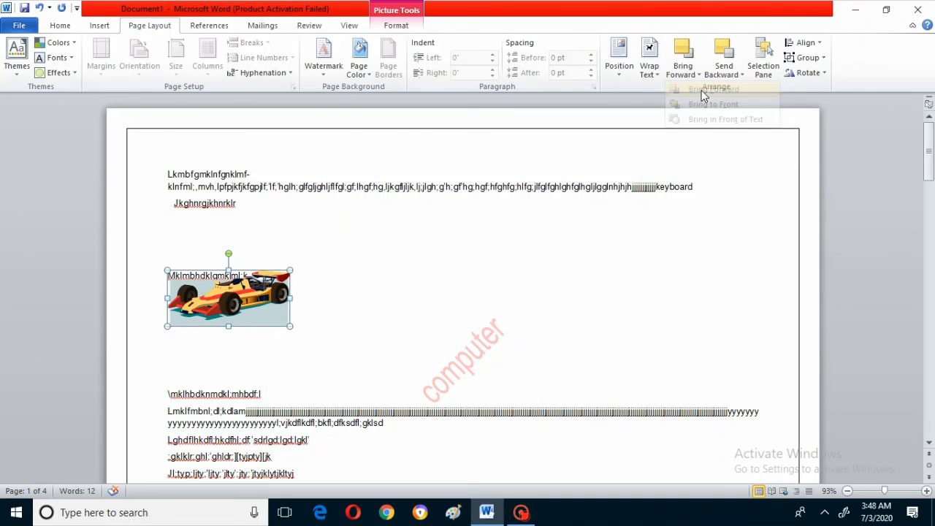
pyautogui.click(693, 75)
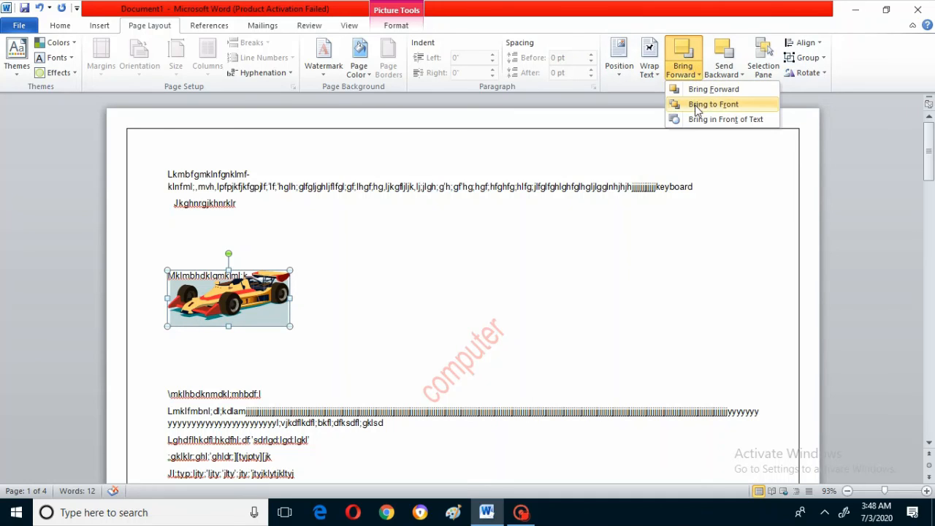
pyautogui.click(700, 104)
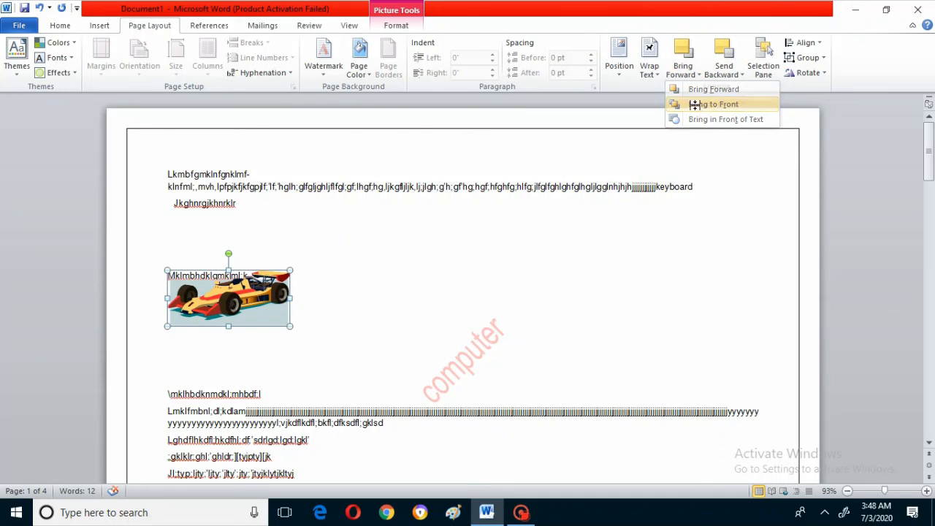
pyautogui.click(763, 67)
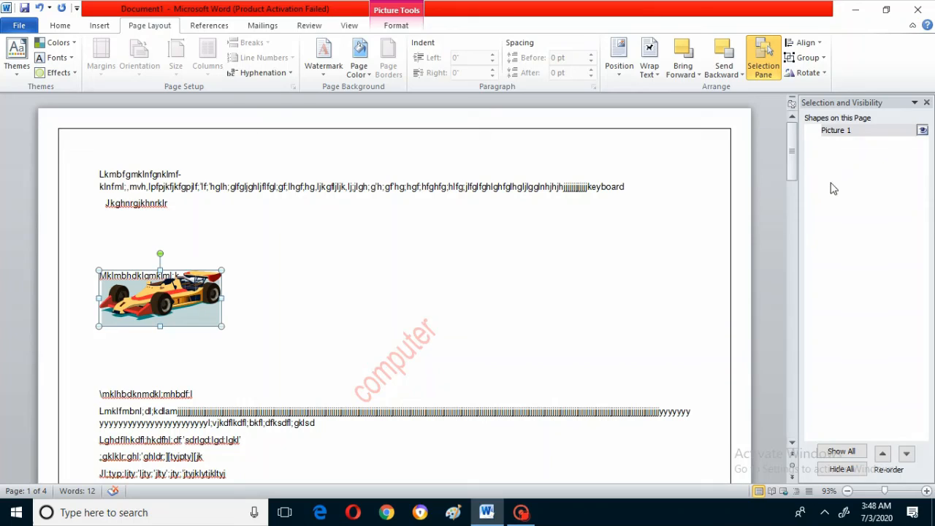
pyautogui.click(836, 131)
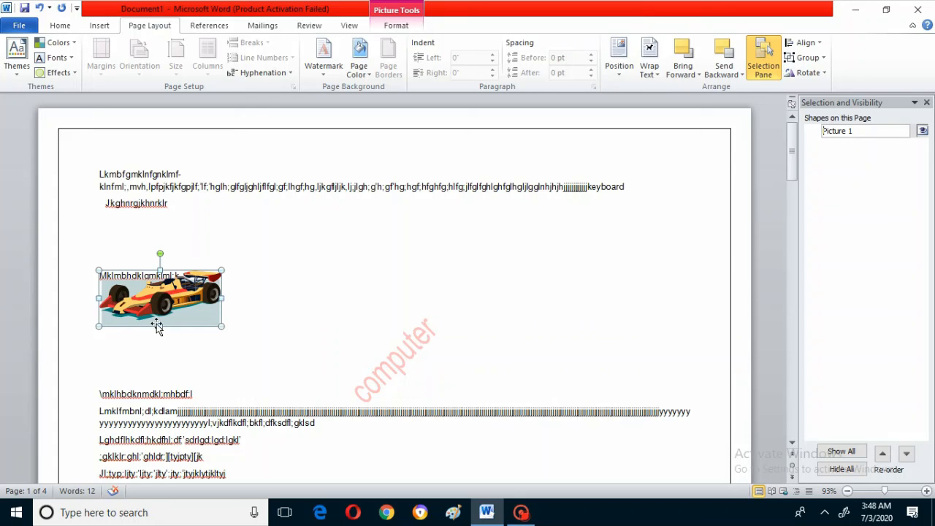
pyautogui.click(764, 62)
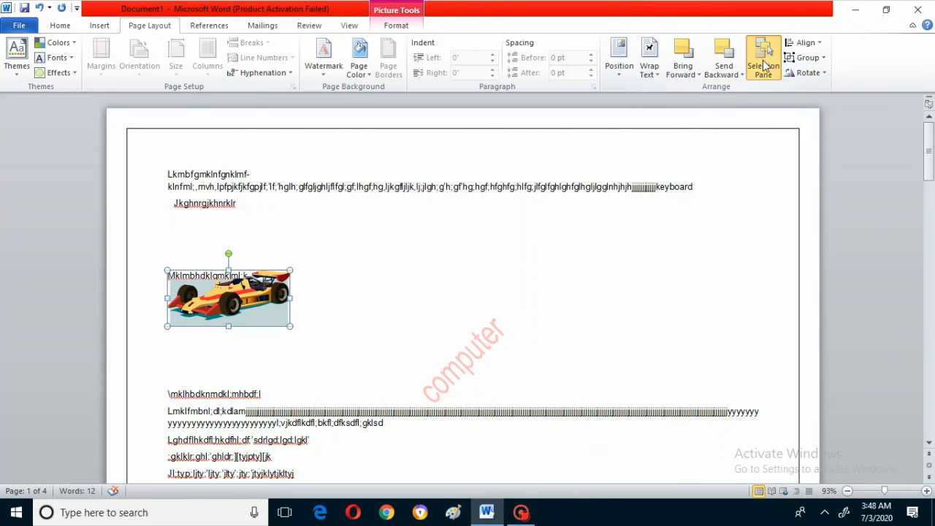
# - Toggle the visibility of Picture 1 in the Selection Pane and leave the picture hidden
pyautogui.click(764, 64)
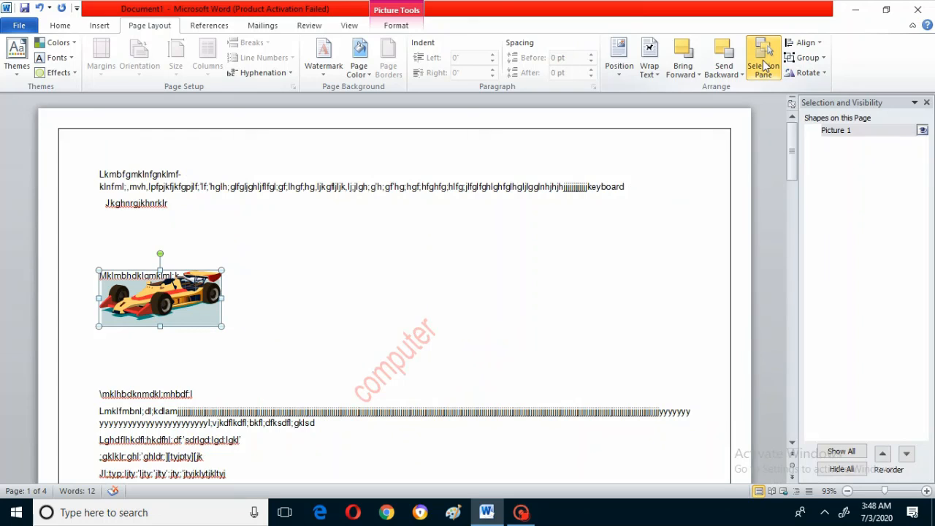
pyautogui.click(923, 130)
pyautogui.click(923, 132)
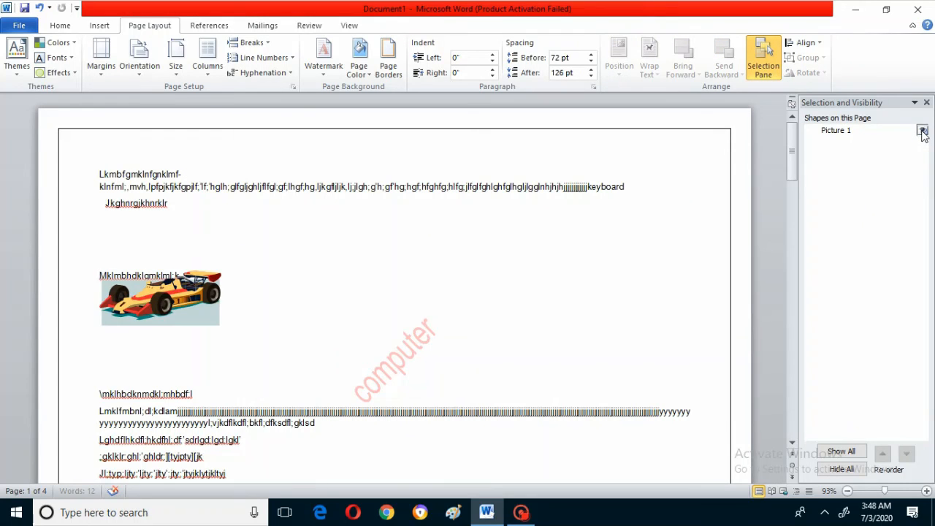
pyautogui.click(923, 131)
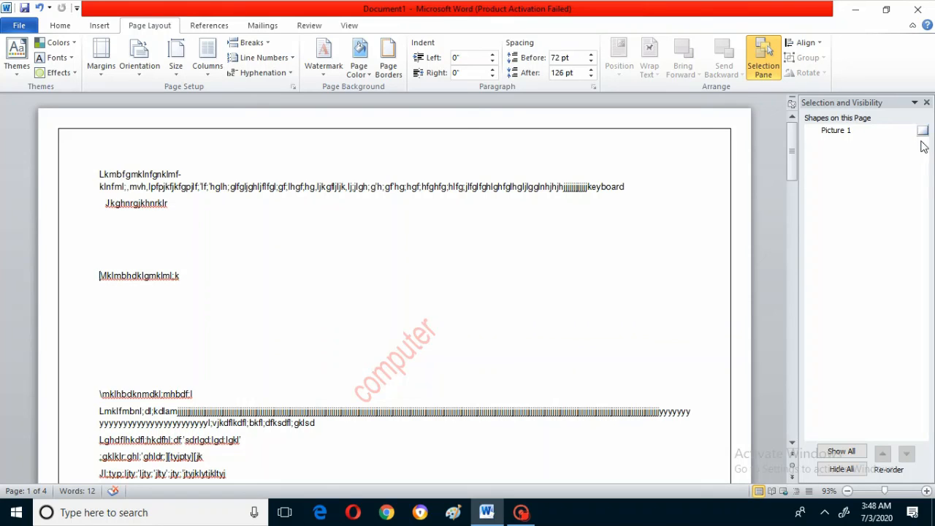
# - Show and hide Picture 1 once more and close the Selection Pane
pyautogui.click(923, 131)
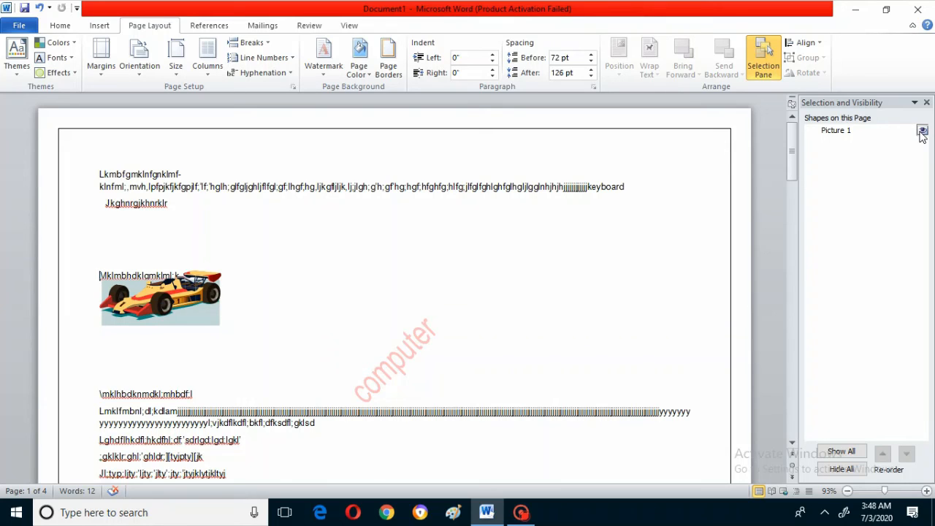
pyautogui.click(922, 132)
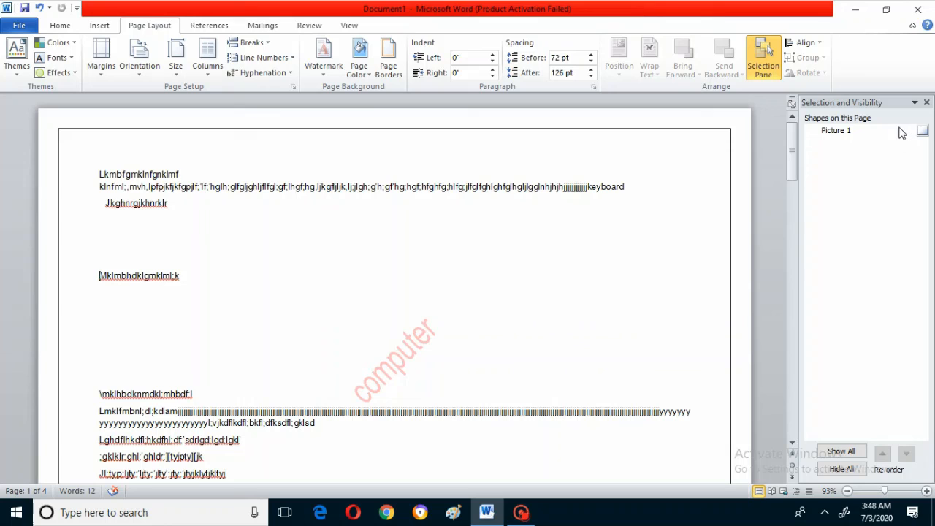
pyautogui.click(766, 64)
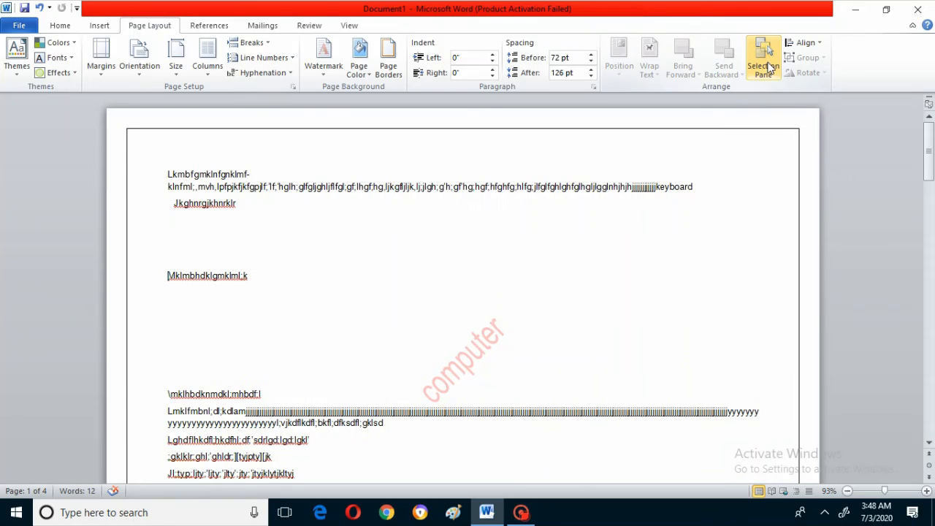
pyautogui.click(763, 60)
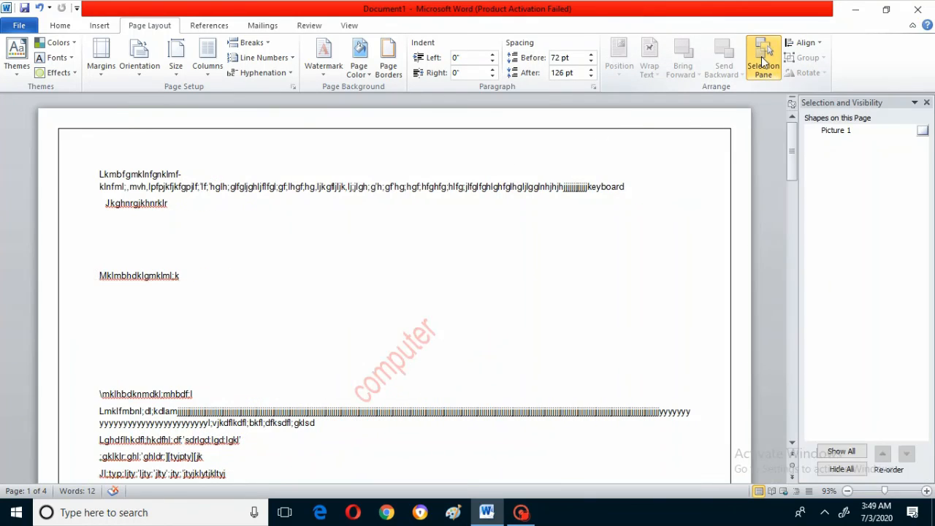
pyautogui.click(927, 103)
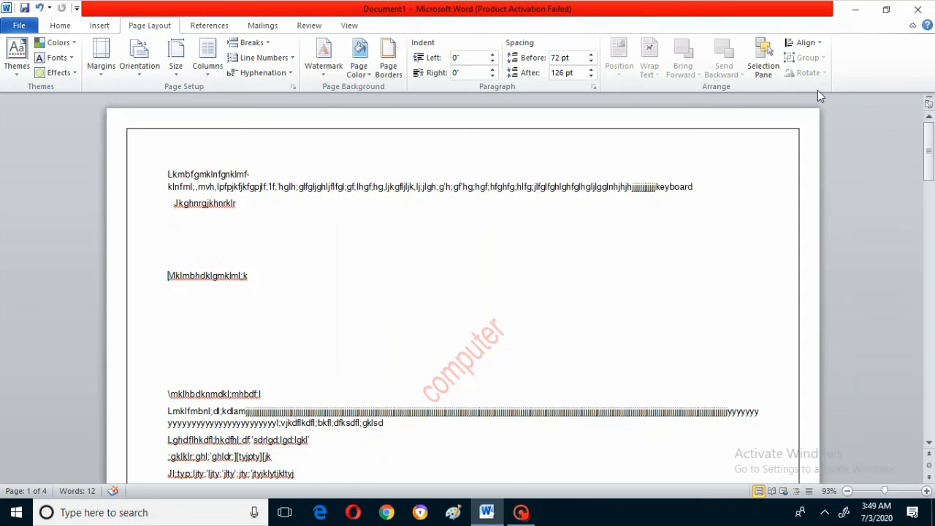
# - Set the object alignment reference to Align to Page
pyautogui.click(806, 42)
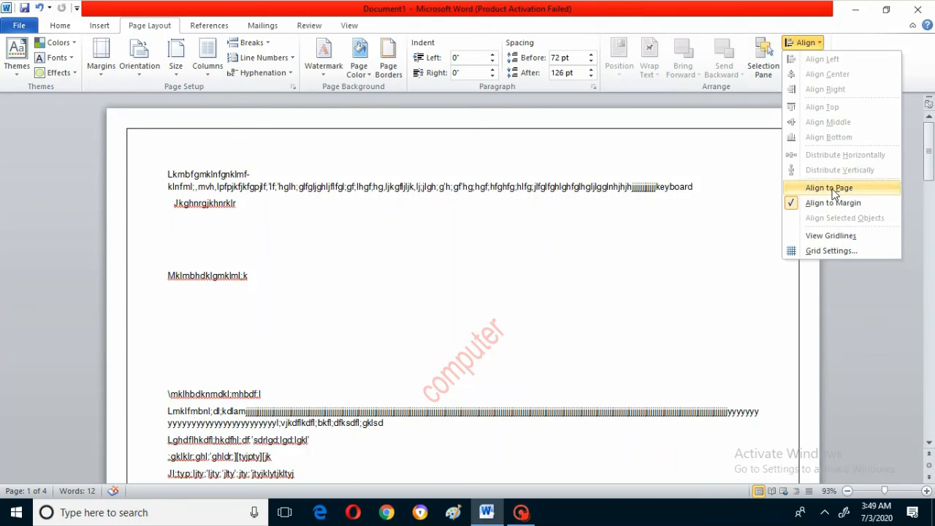
pyautogui.click(831, 188)
pyautogui.click(812, 44)
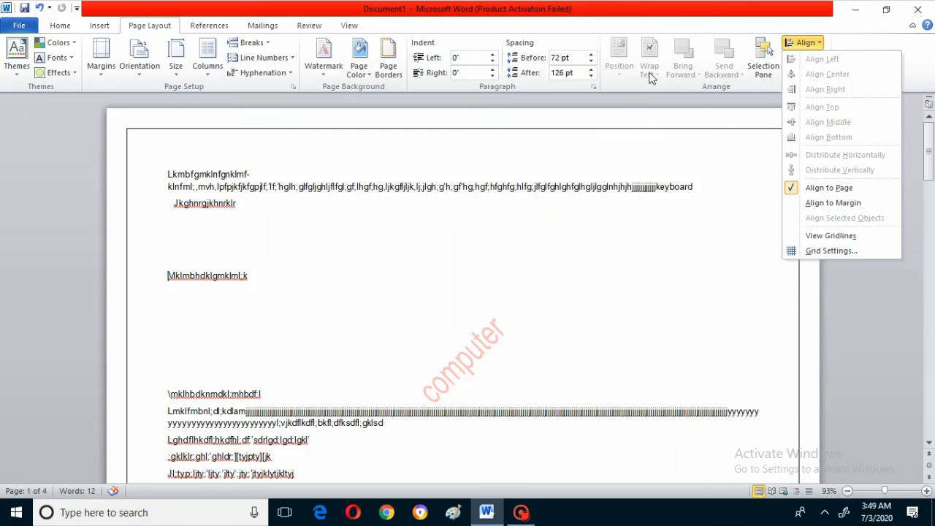
# - Make Picture 1 visible again through the Selection Pane and select the race car picture
pyautogui.click(773, 54)
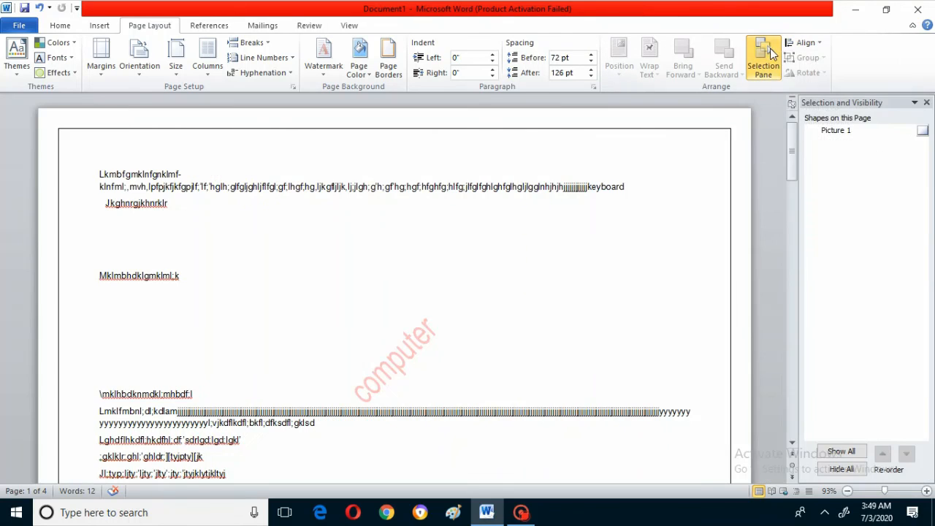
pyautogui.click(923, 130)
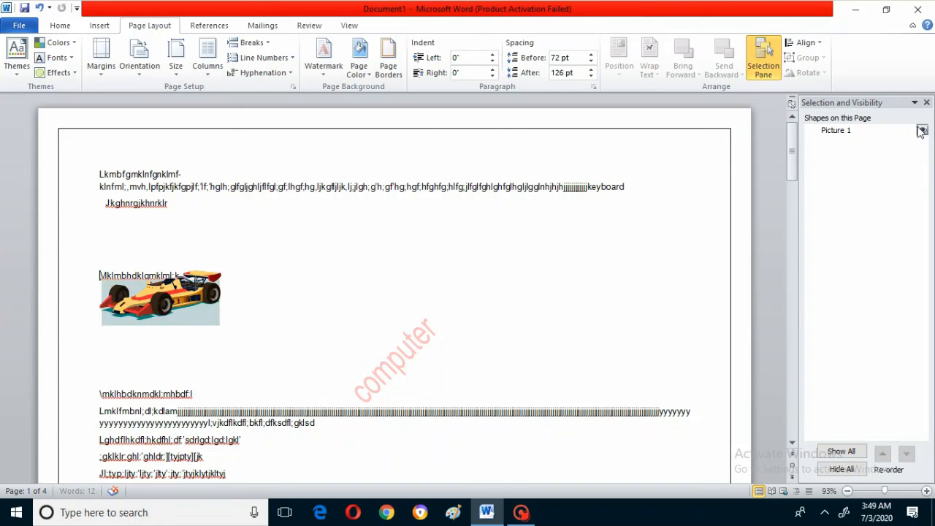
pyautogui.click(165, 298)
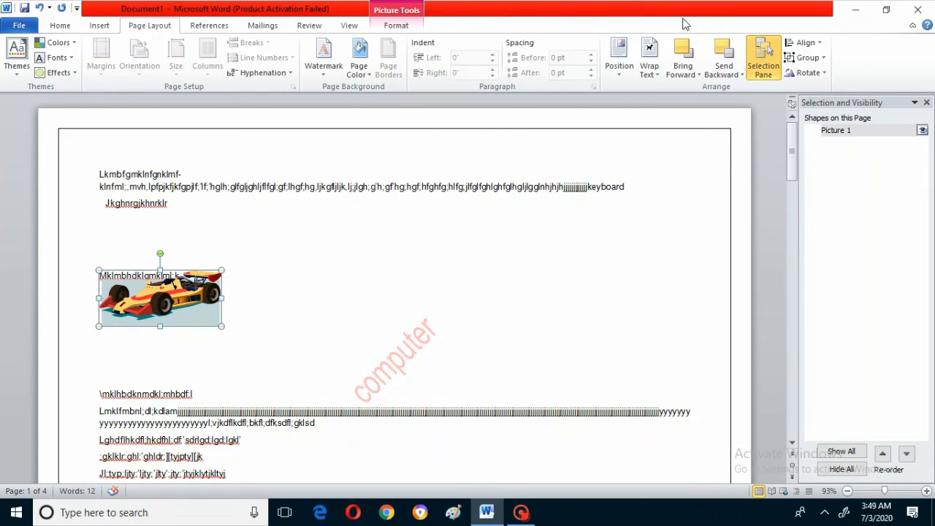
# - Align the race car picture to the page's left edge, switch it to center alignment, and align it to the top
pyautogui.click(813, 46)
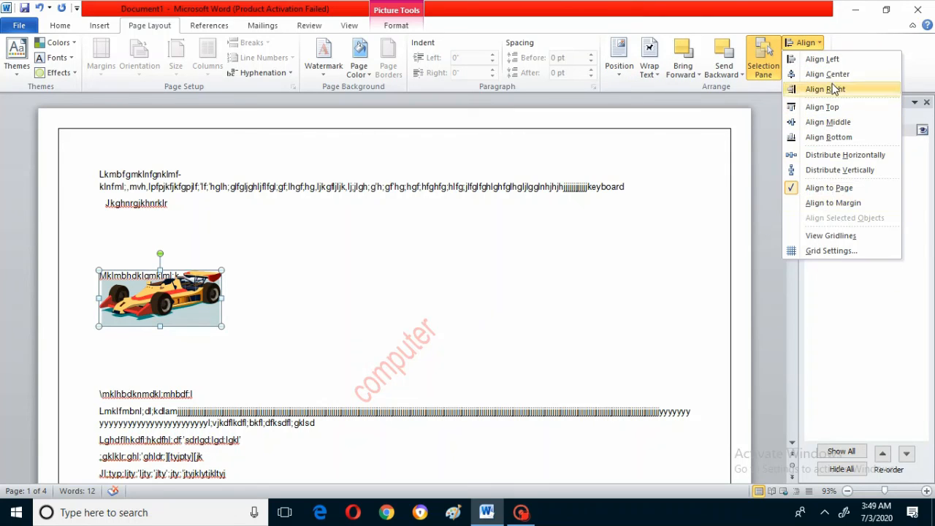
pyautogui.click(822, 59)
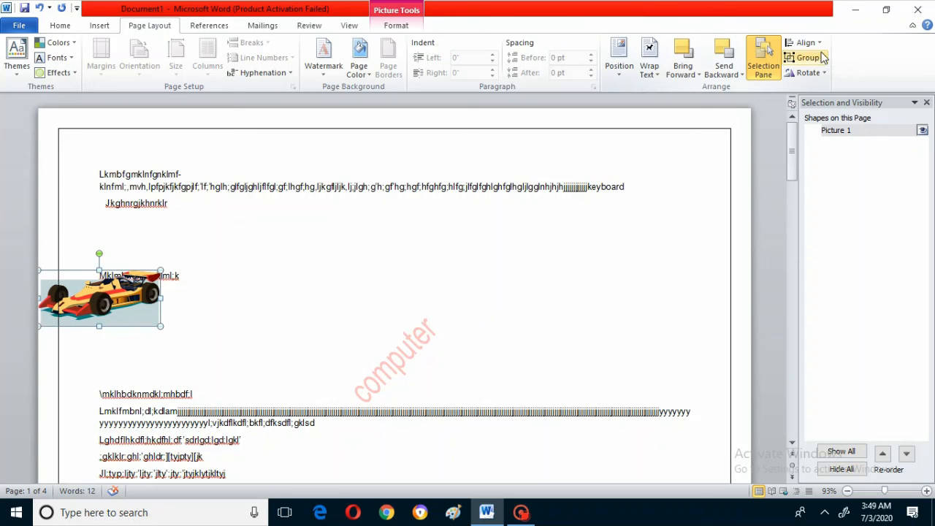
pyautogui.click(806, 44)
pyautogui.click(830, 74)
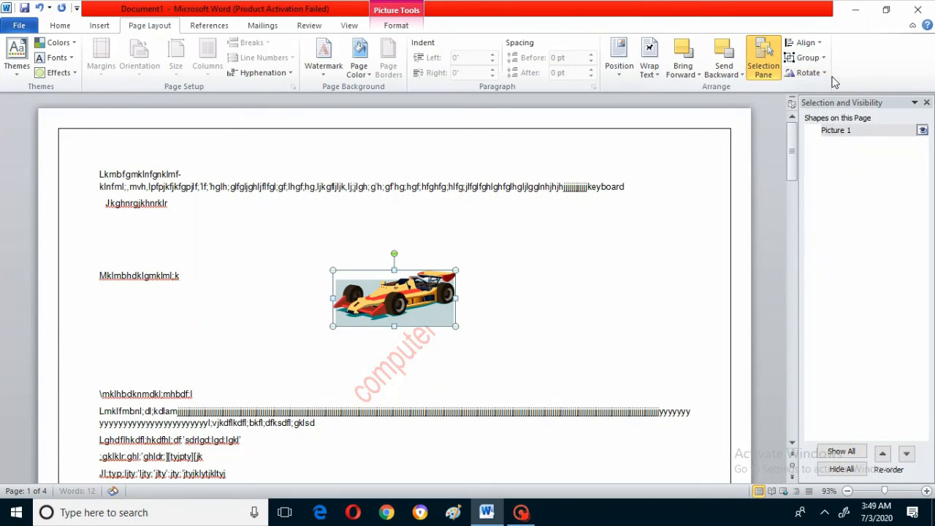
pyautogui.click(807, 43)
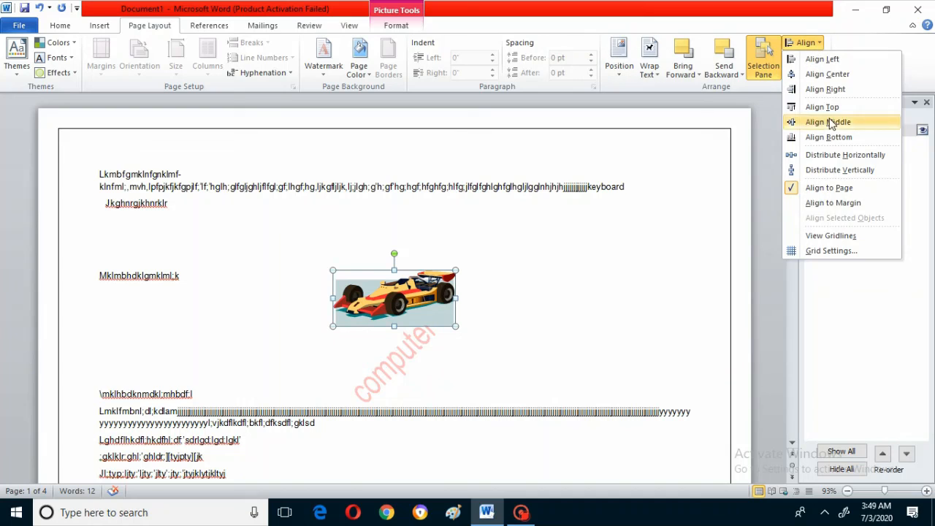
pyautogui.click(830, 109)
# - Distribute the race car picture horizontally and vertically on the page
pyautogui.click(806, 43)
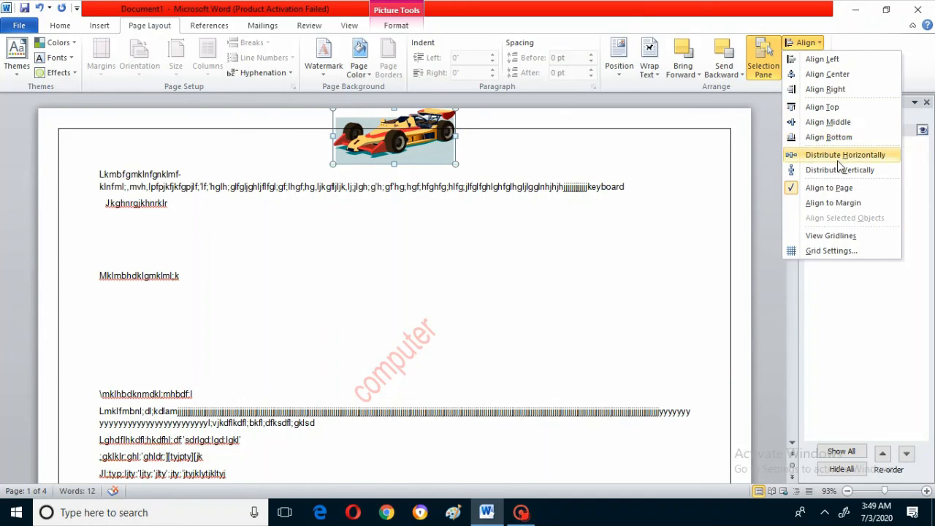
pyautogui.click(835, 156)
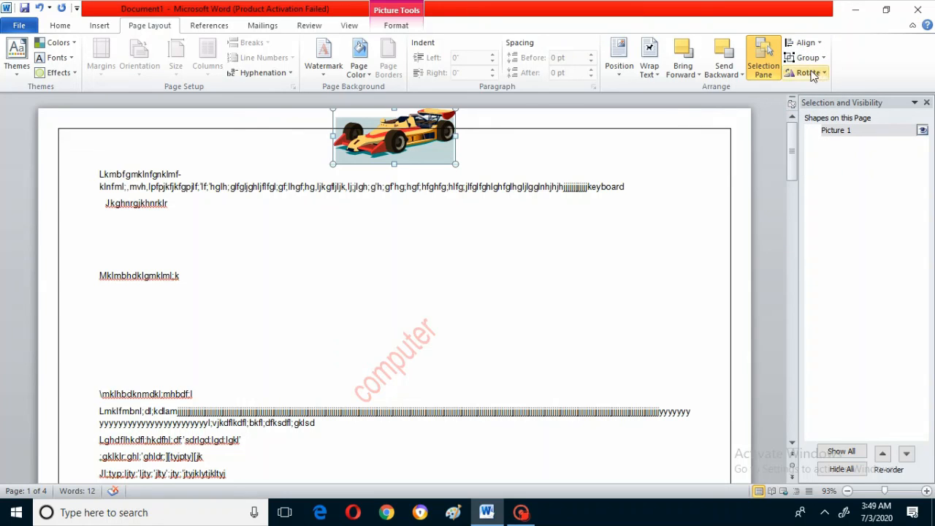
pyautogui.click(805, 43)
pyautogui.click(848, 171)
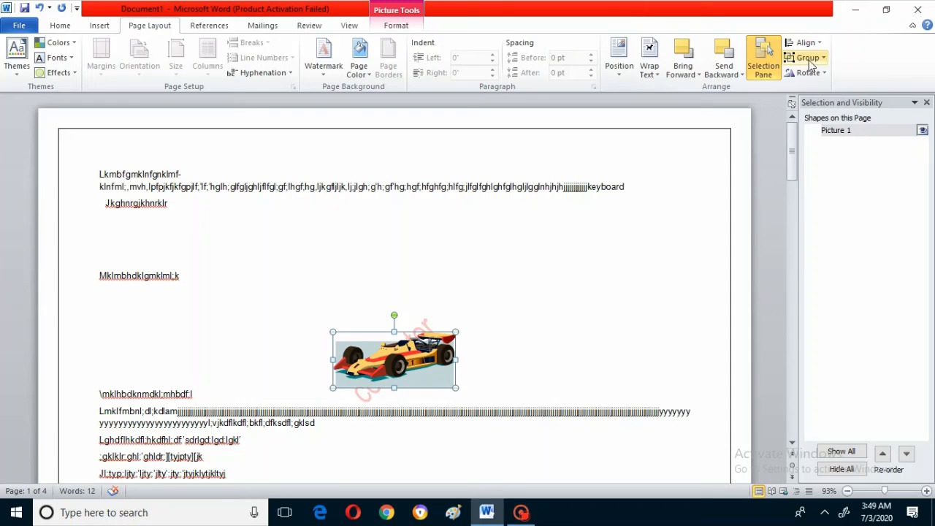
pyautogui.click(807, 45)
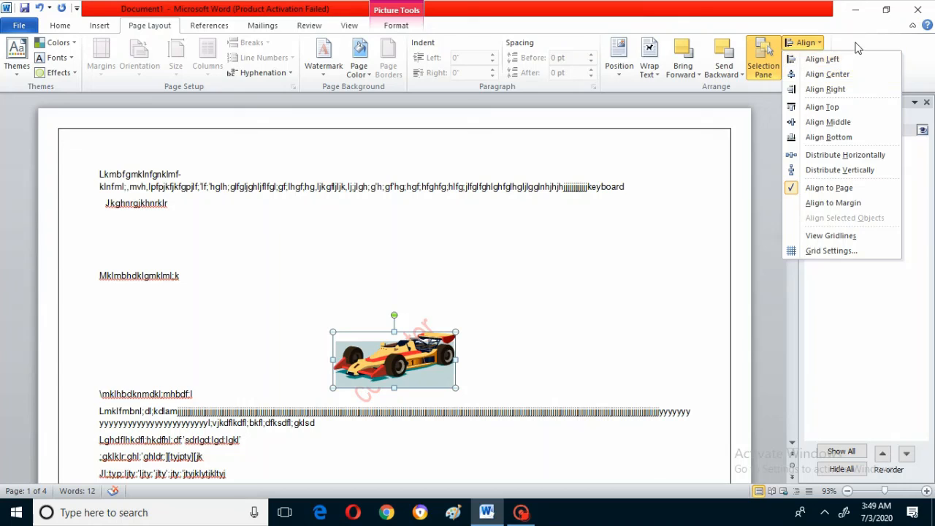
# - Ungroup the race car picture, converting it to a Microsoft Office drawing object
pyautogui.click(808, 59)
pyautogui.click(809, 59)
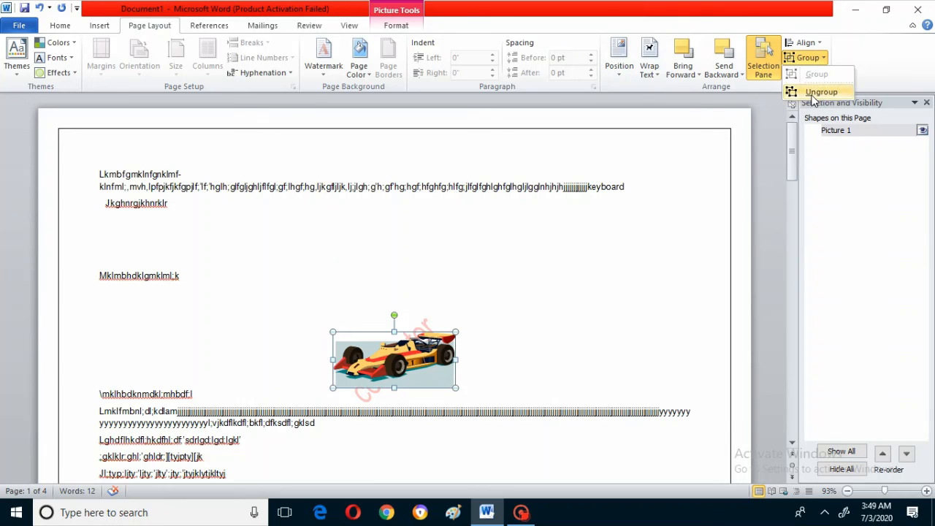
pyautogui.click(812, 95)
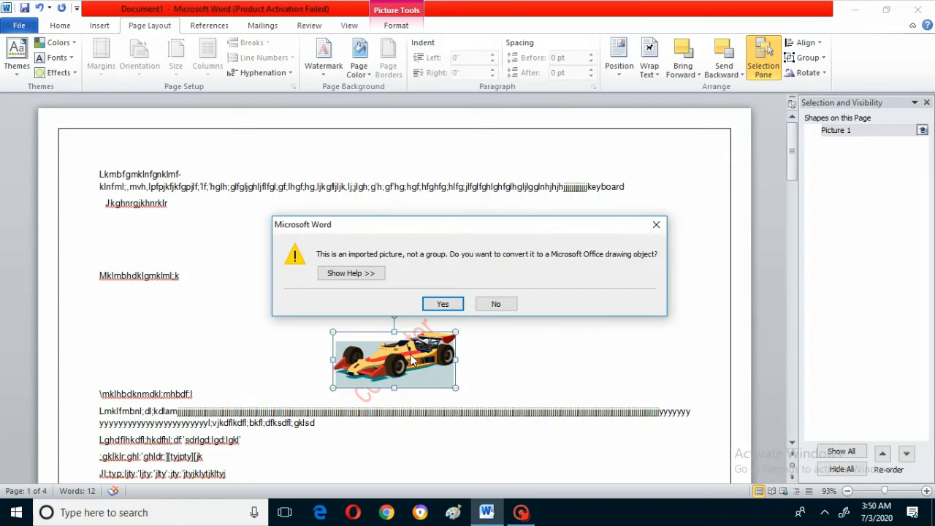
pyautogui.click(442, 304)
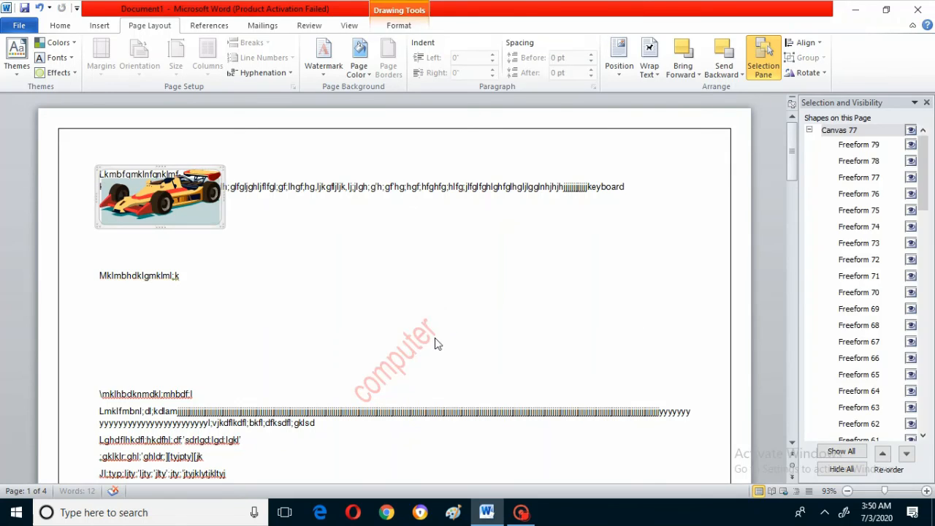
# - Select several individual freeform pieces of the ungrouped race car drawing
pyautogui.click(126, 192)
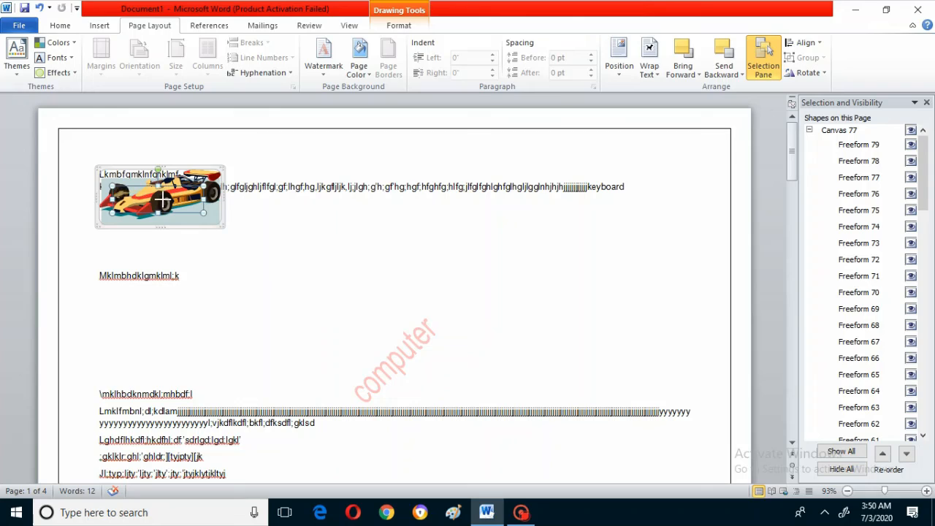
pyautogui.moveTo(155, 205); pyautogui.dragTo(147, 201)
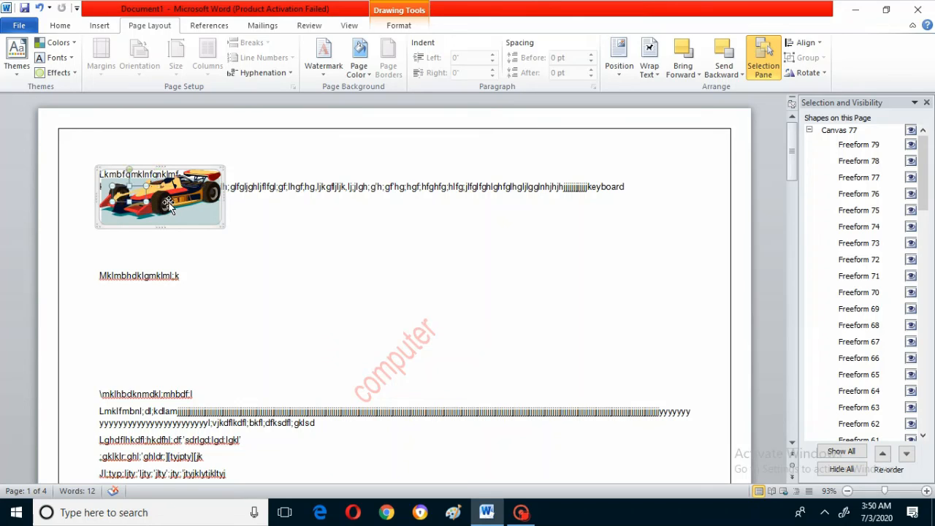
pyautogui.click(196, 197)
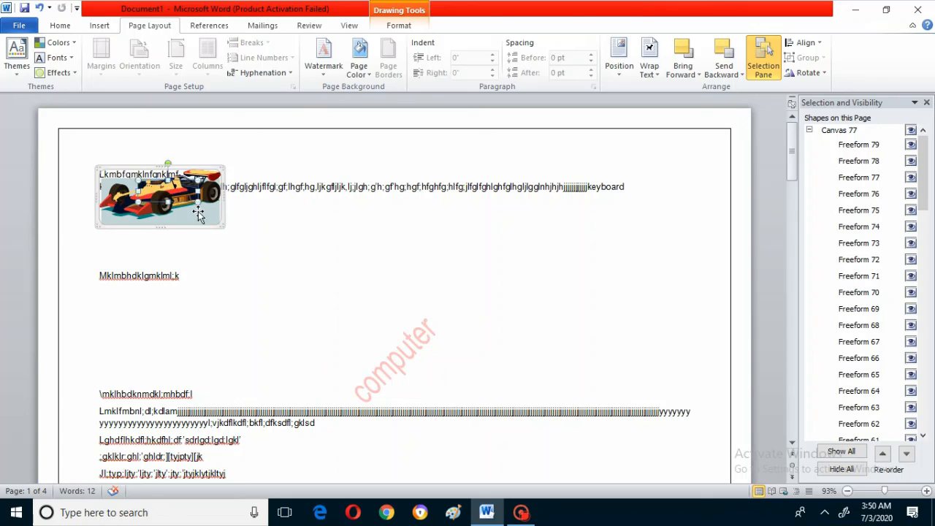
pyautogui.click(163, 212)
pyautogui.click(142, 209)
pyautogui.moveTo(151, 217); pyautogui.dragTo(209, 219)
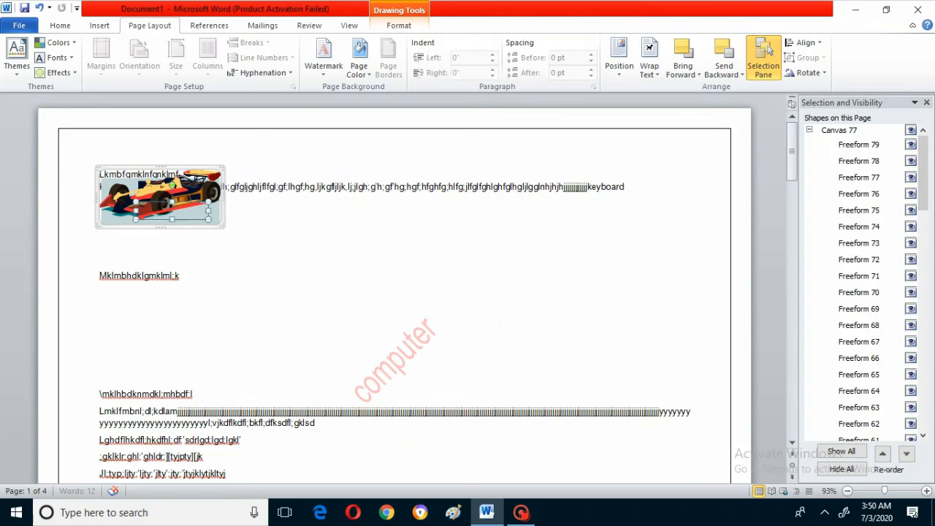